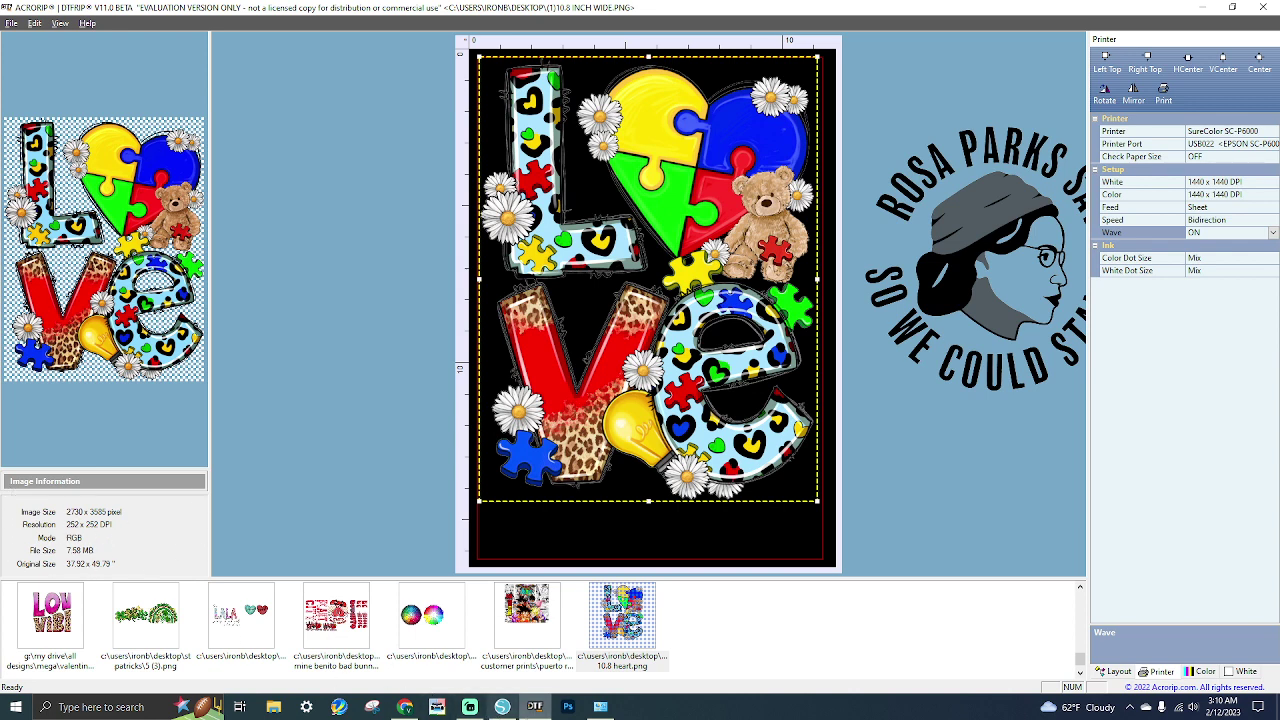
left_click(467, 710)
left_click(467, 710)
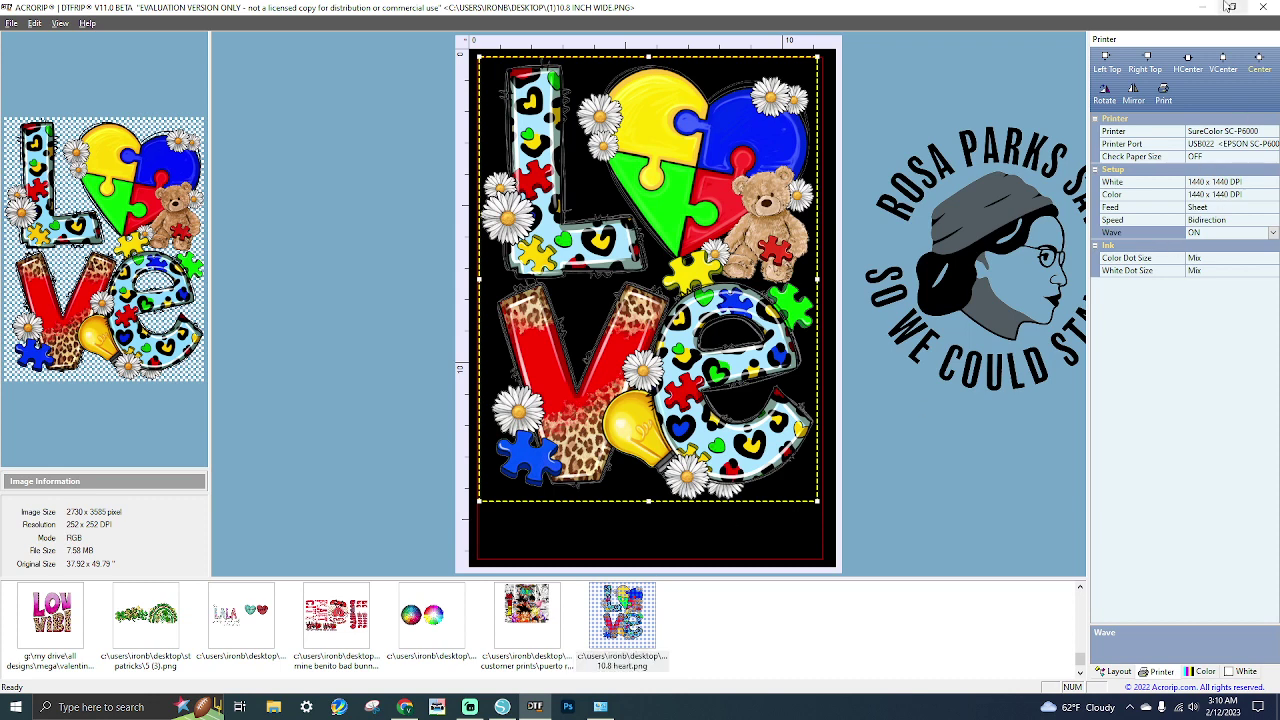
Review the Layout, Printer, Color and White ink settings one after another, ending on the Layout settings.
left_click(1116, 671)
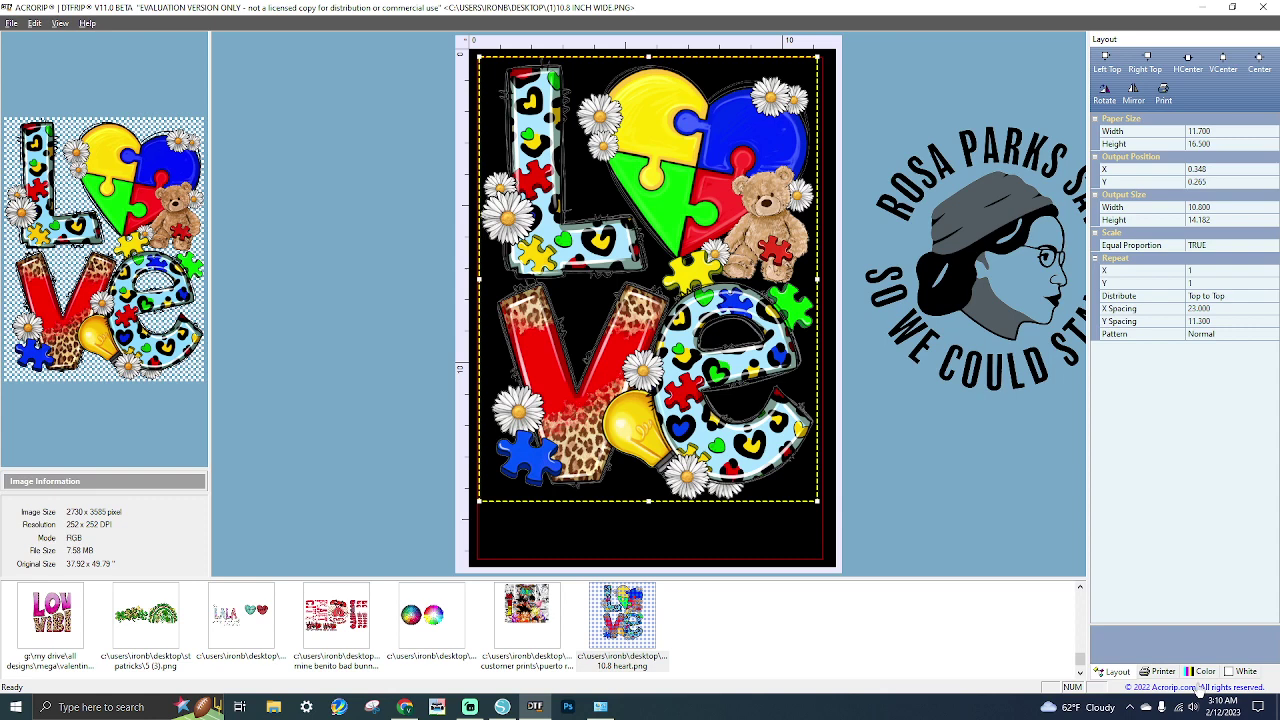
left_click(1158, 672)
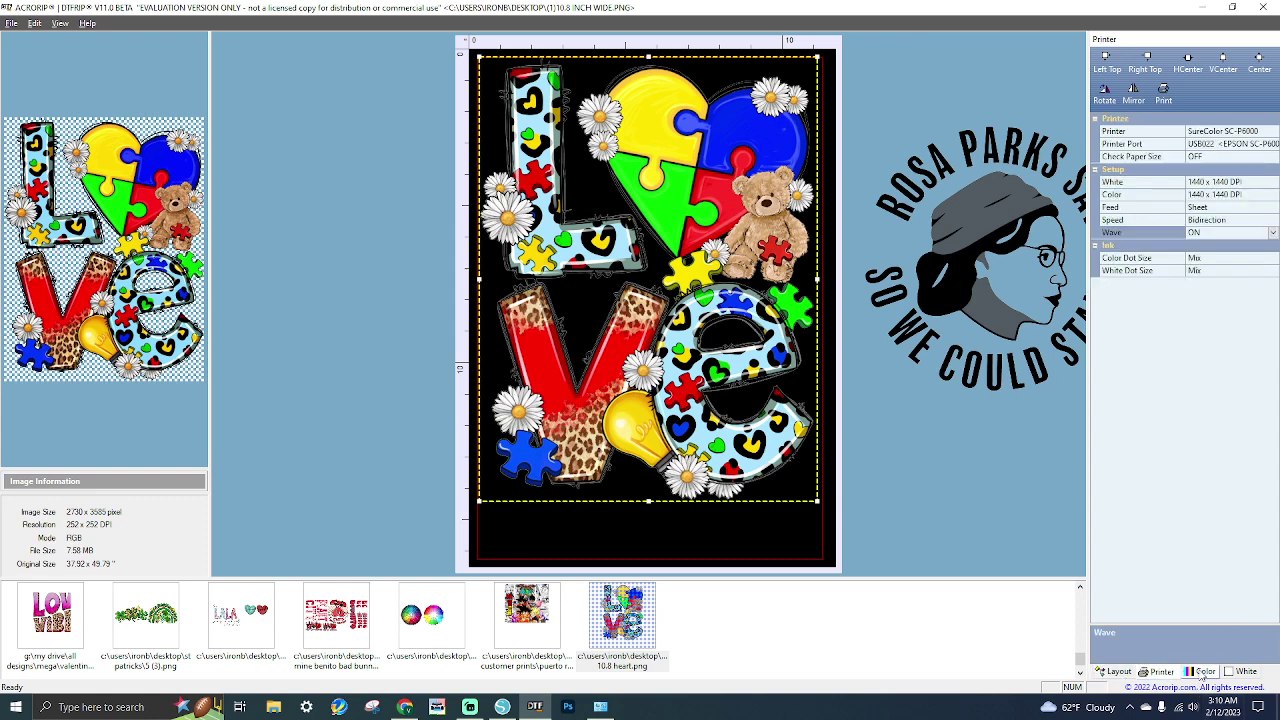
left_click(1202, 673)
left_click(1240, 672)
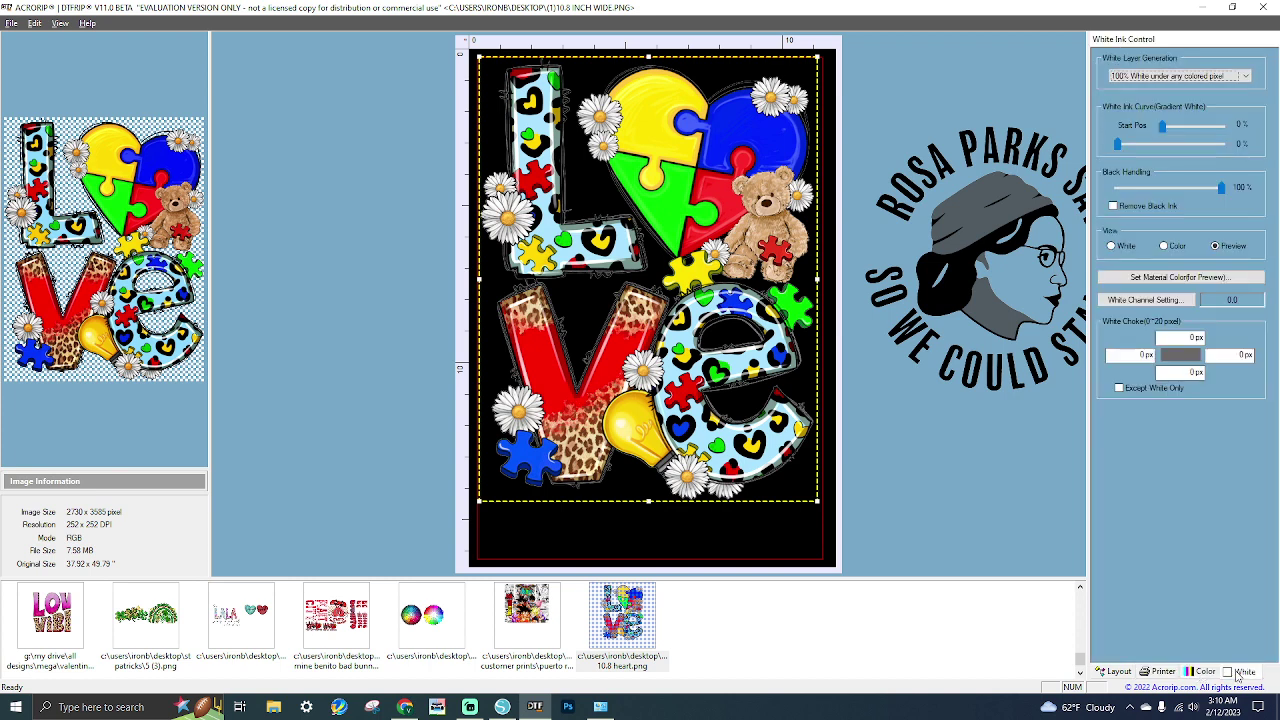
left_click(1120, 673)
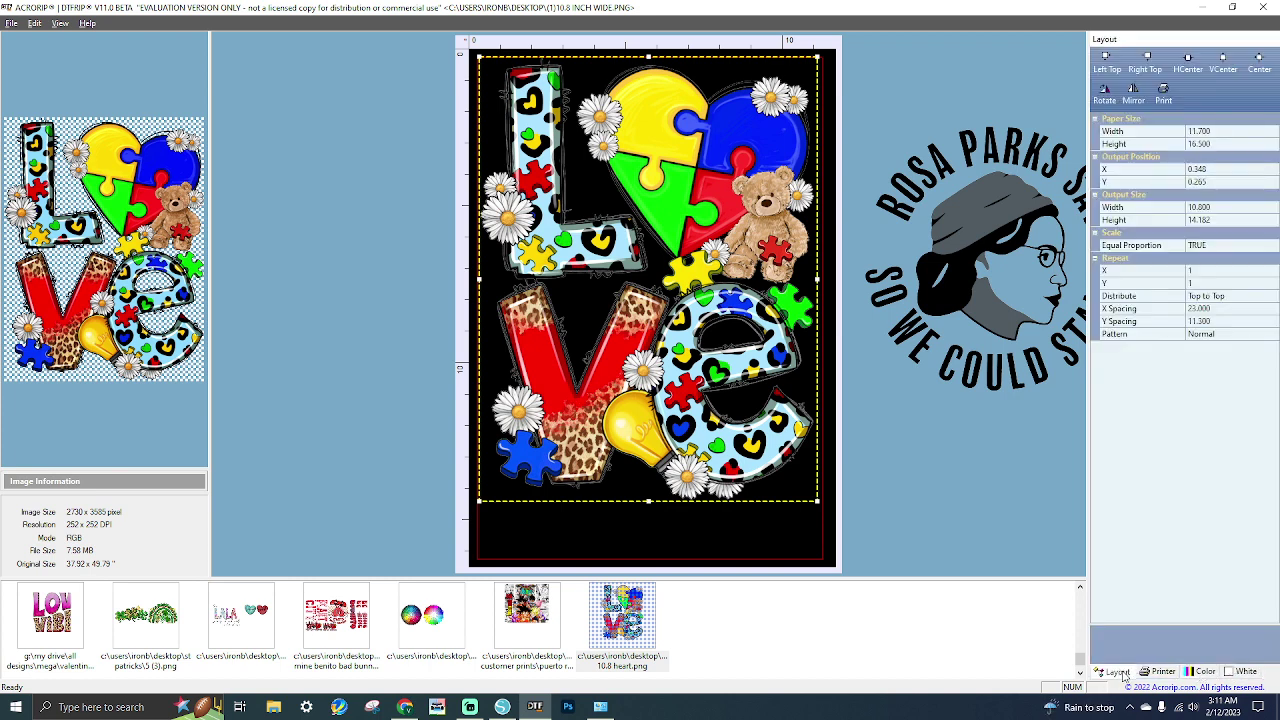
Reorder the settings pages so Printer comes after White, and show the Layout settings.
mouse_move(1123, 676)
left_mouse_down()
mouse_move(1235, 679)
mouse_move(1111, 677)
left_mouse_up()
left_click(1160, 672)
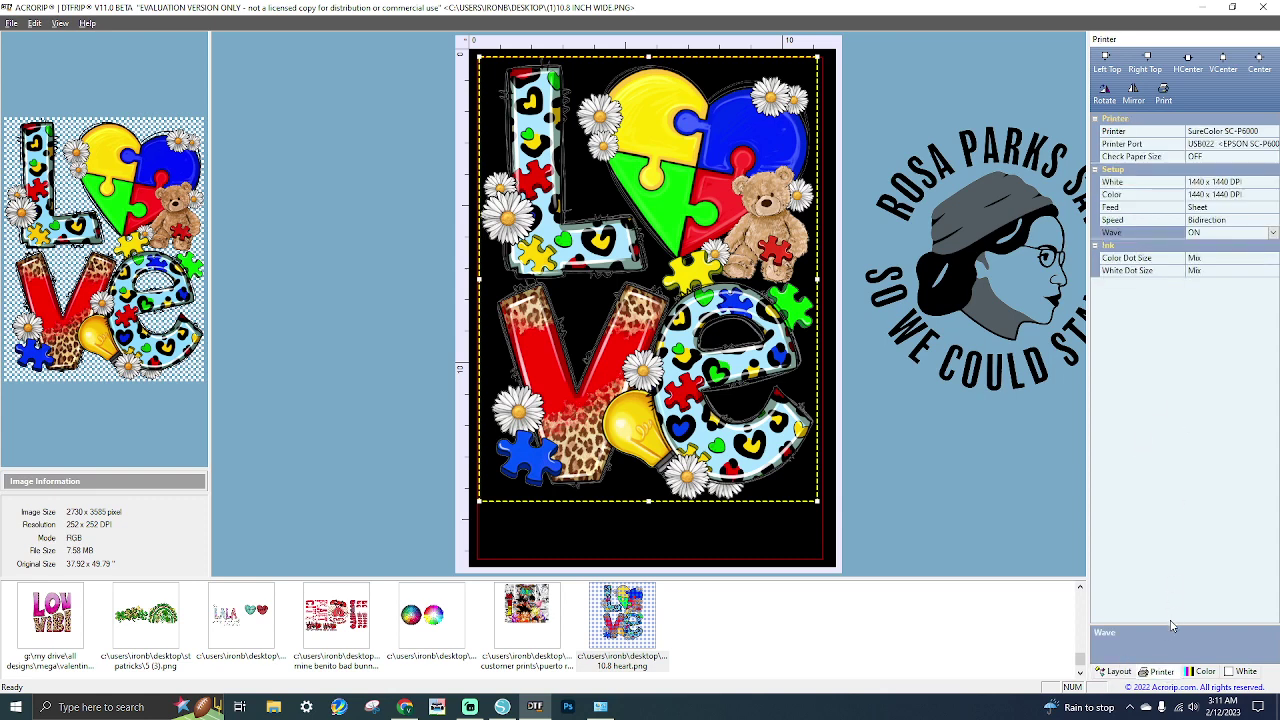
left_click_drag(1185, 676, 1245, 674)
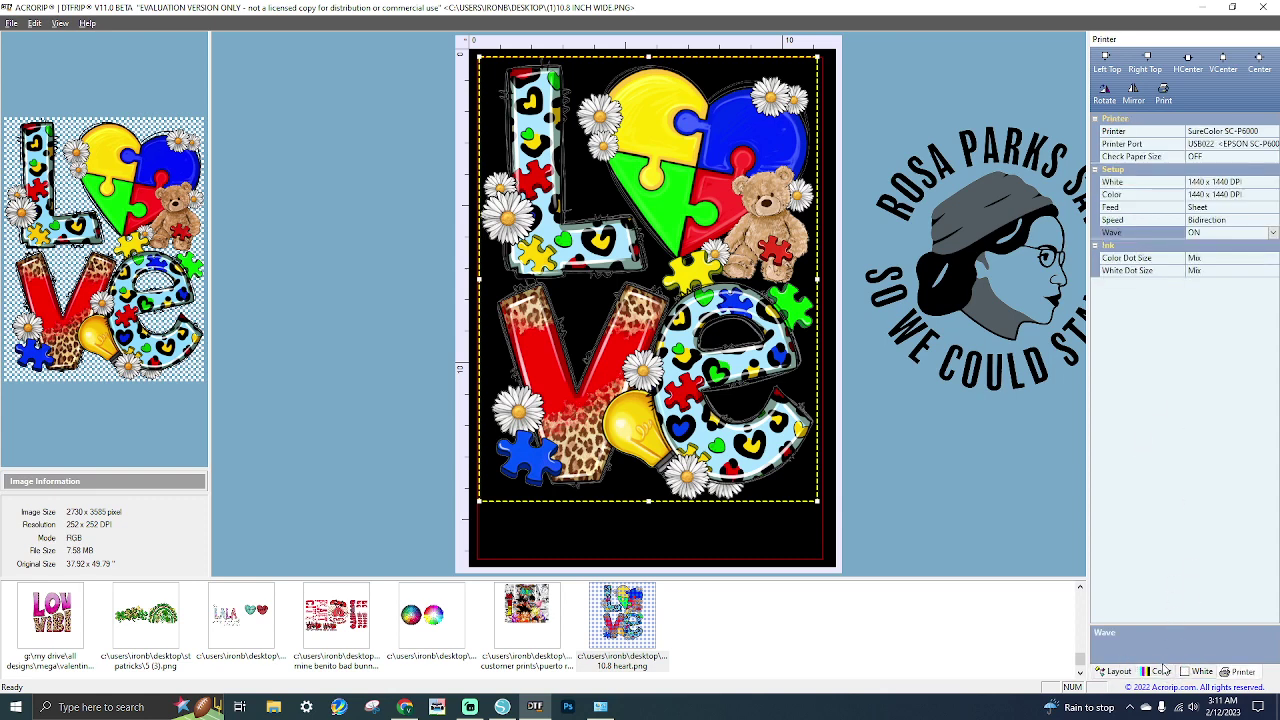
left_click(1115, 672)
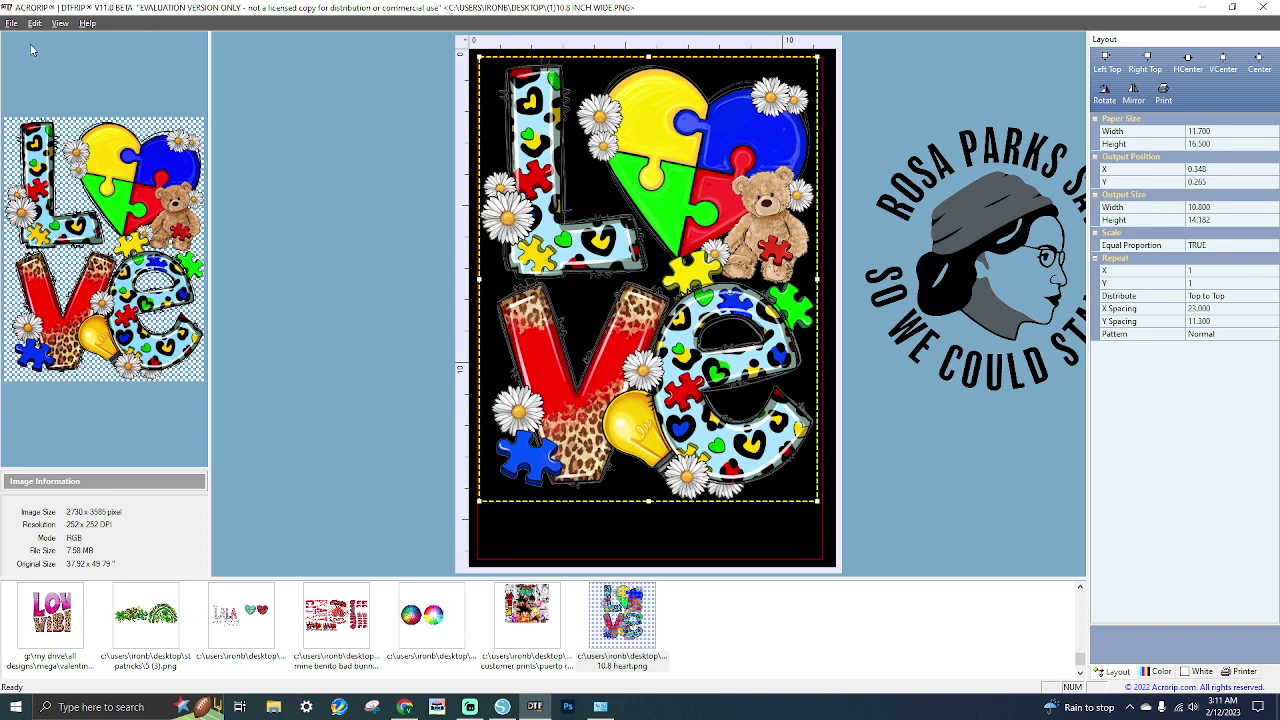
Examine the preset, initialize and left margin options in Page Margin Setup, and close it without applying changes.
left_click(11, 22)
mouse_move(34, 22)
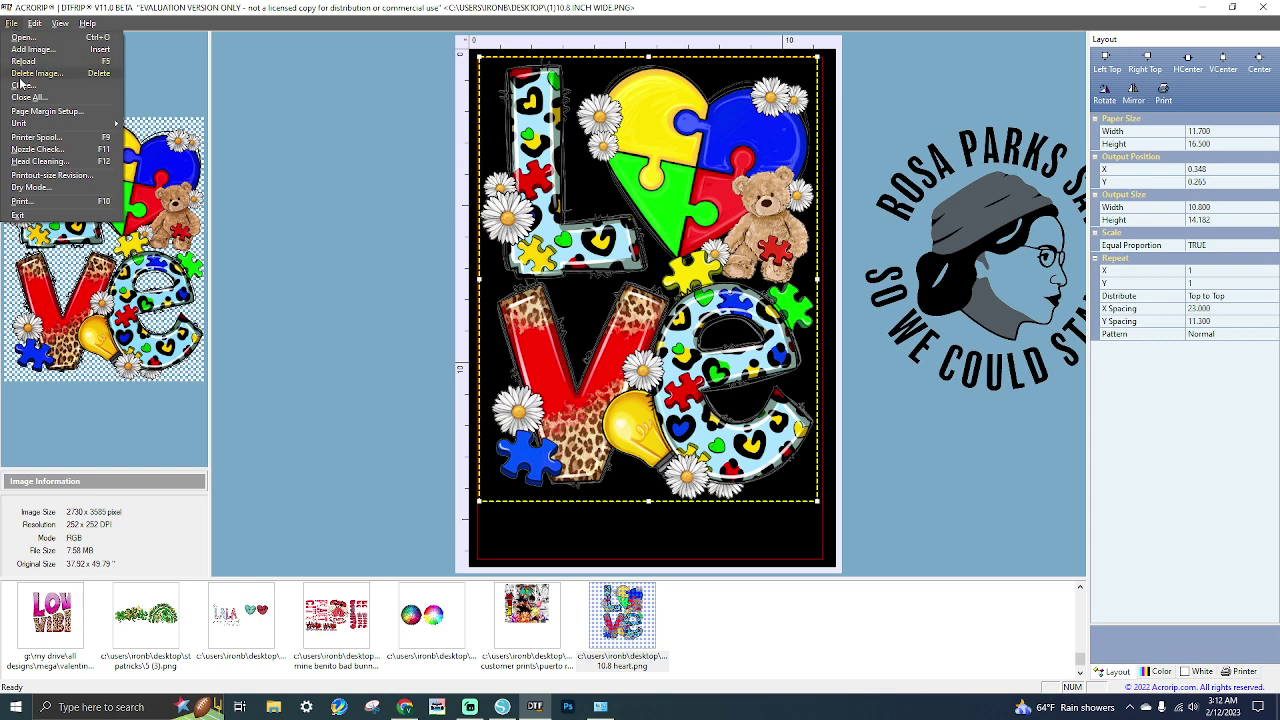
mouse_move(32, 124)
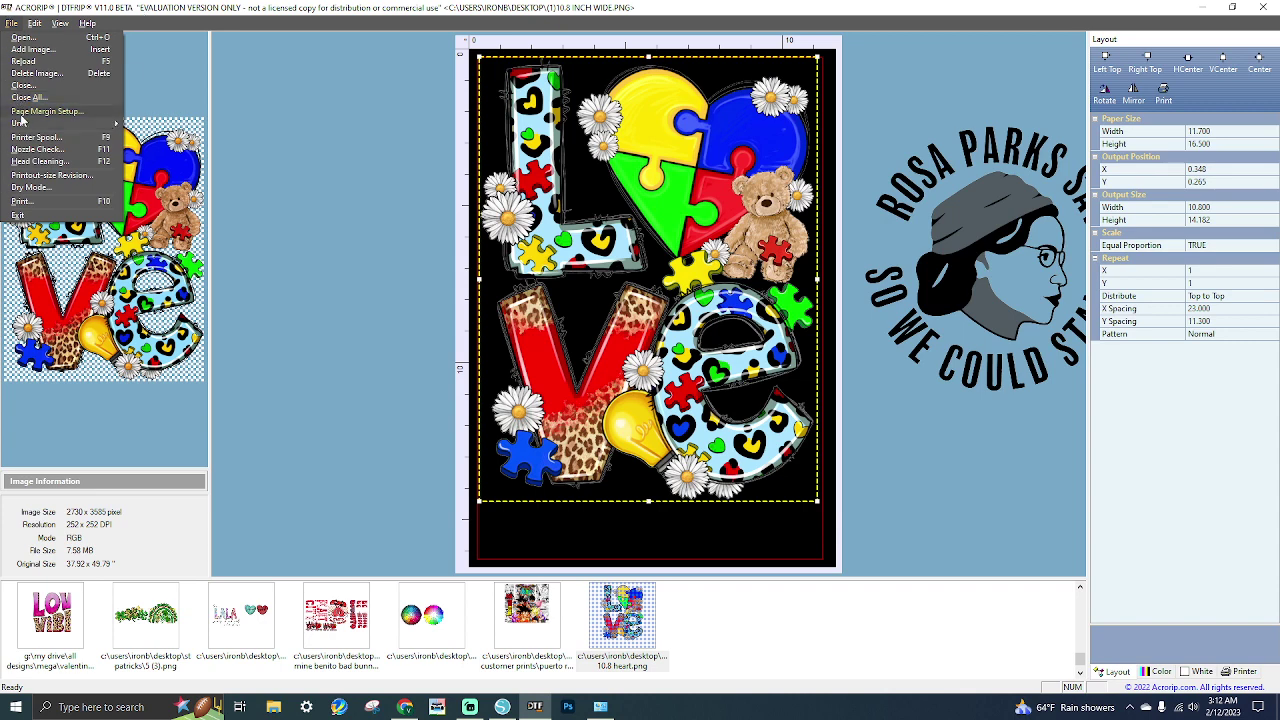
left_click(24, 113)
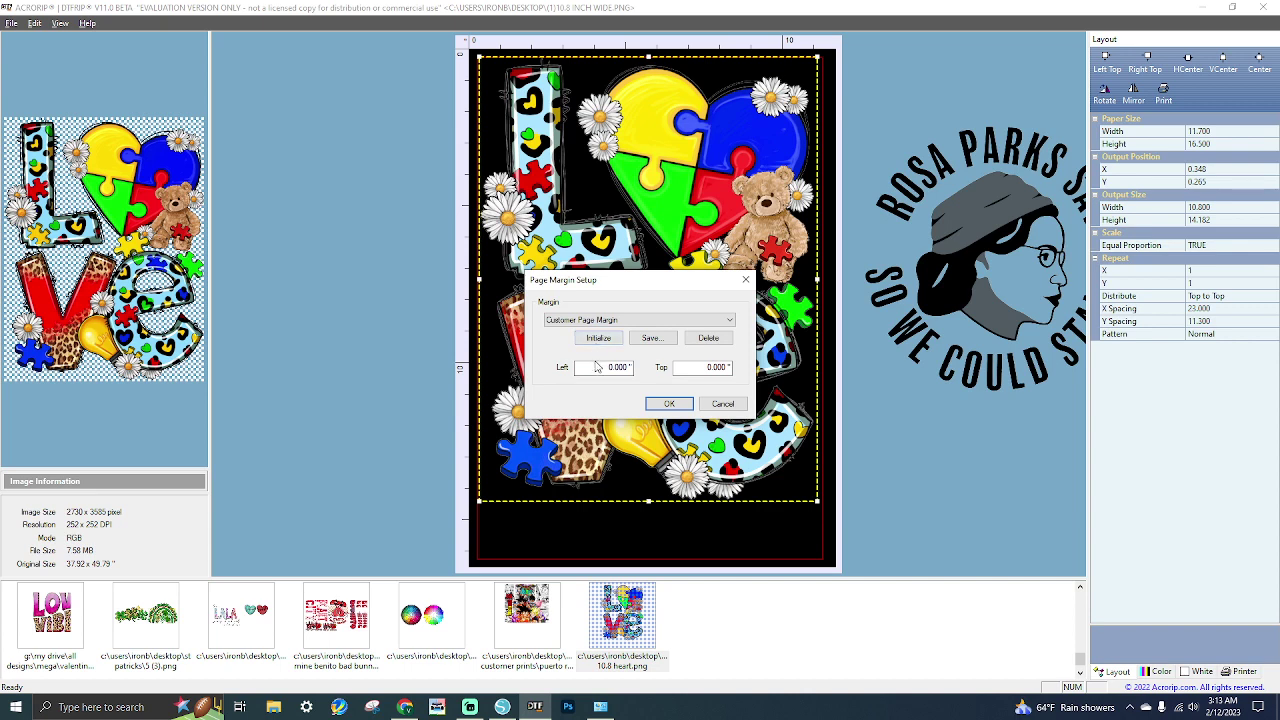
left_click(678, 326)
left_click(680, 329)
left_click(586, 339)
left_click(618, 363)
left_click(605, 367)
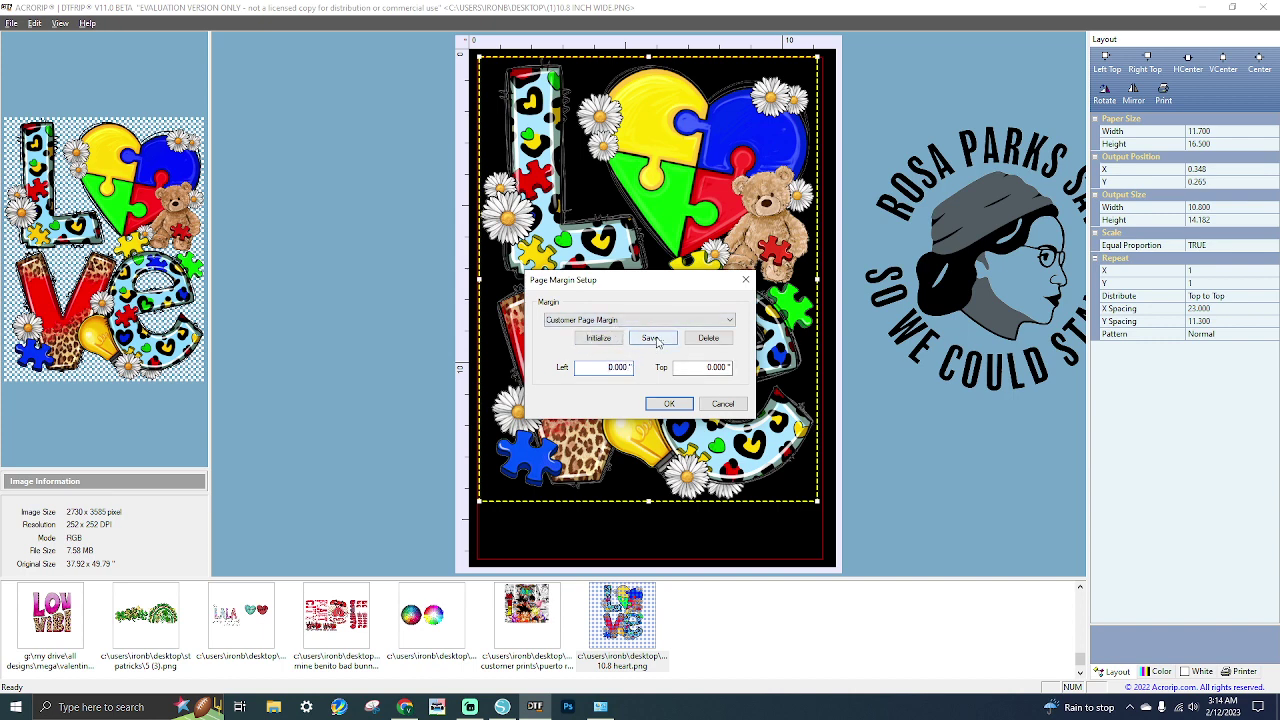
left_click(730, 319)
left_click(731, 319)
left_click(740, 406)
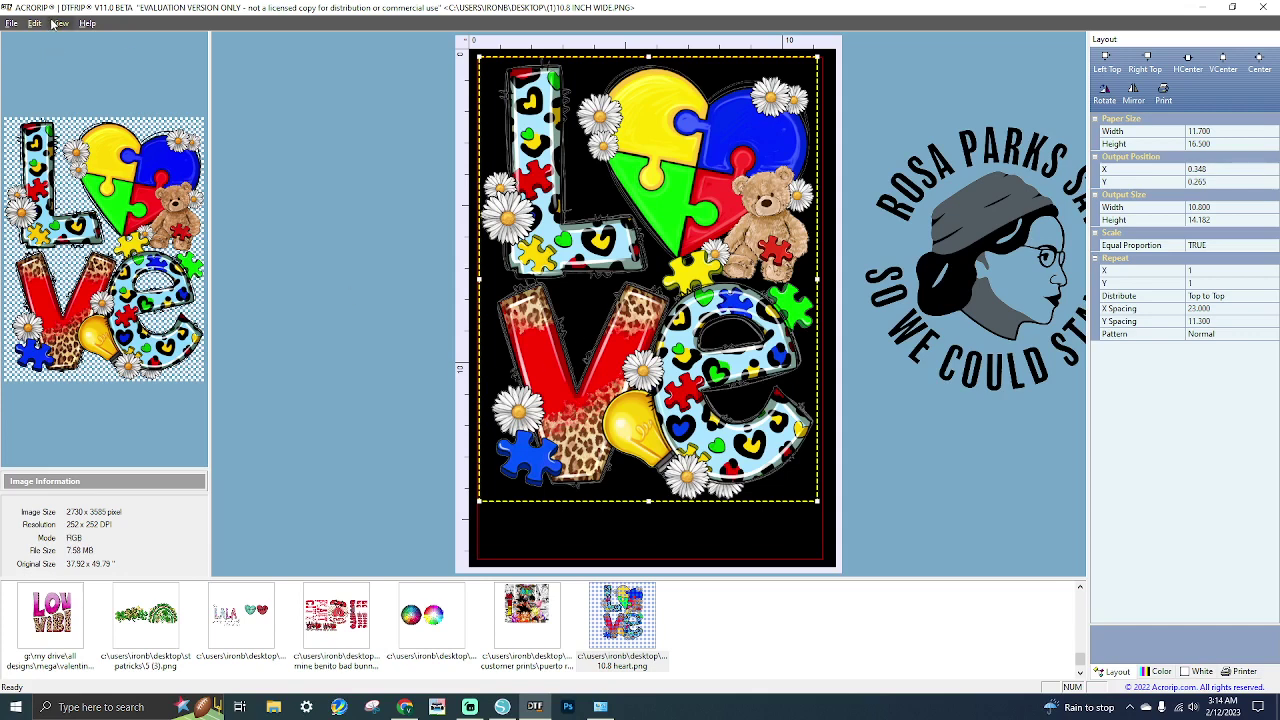
Check the available measurement units and review the current print settings without printing.
left_click(14, 24)
mouse_move(29, 125)
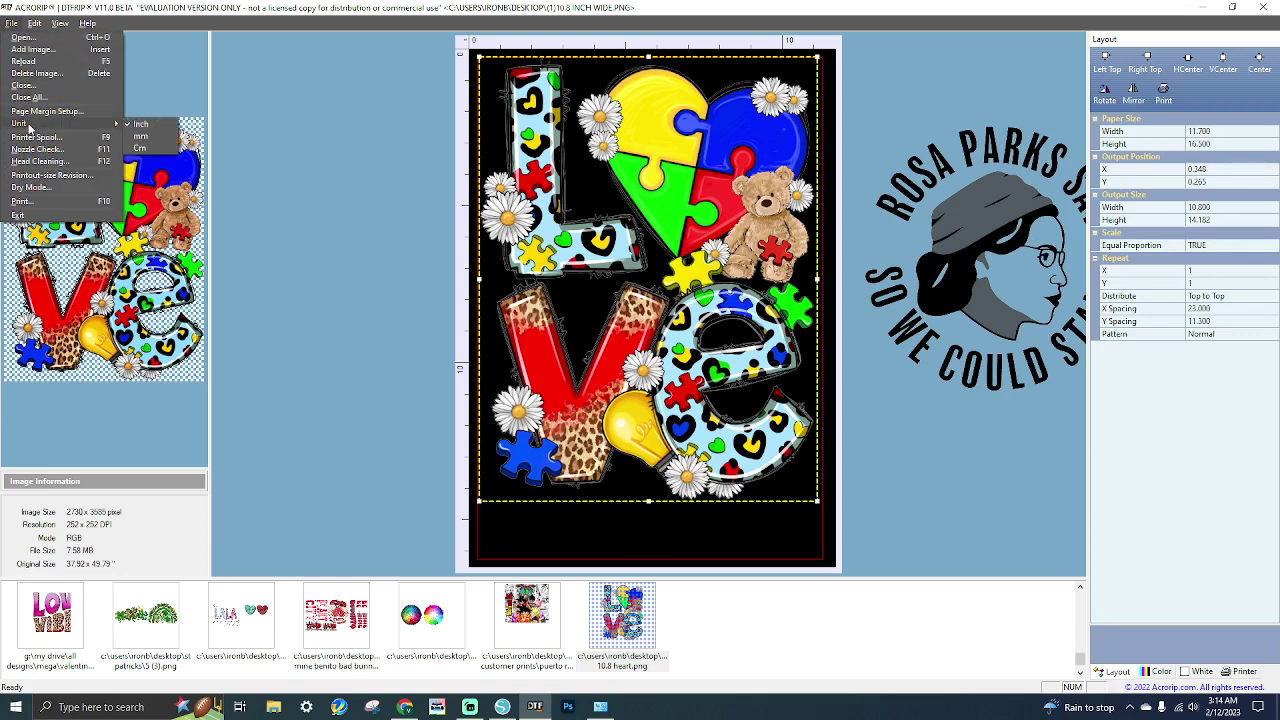
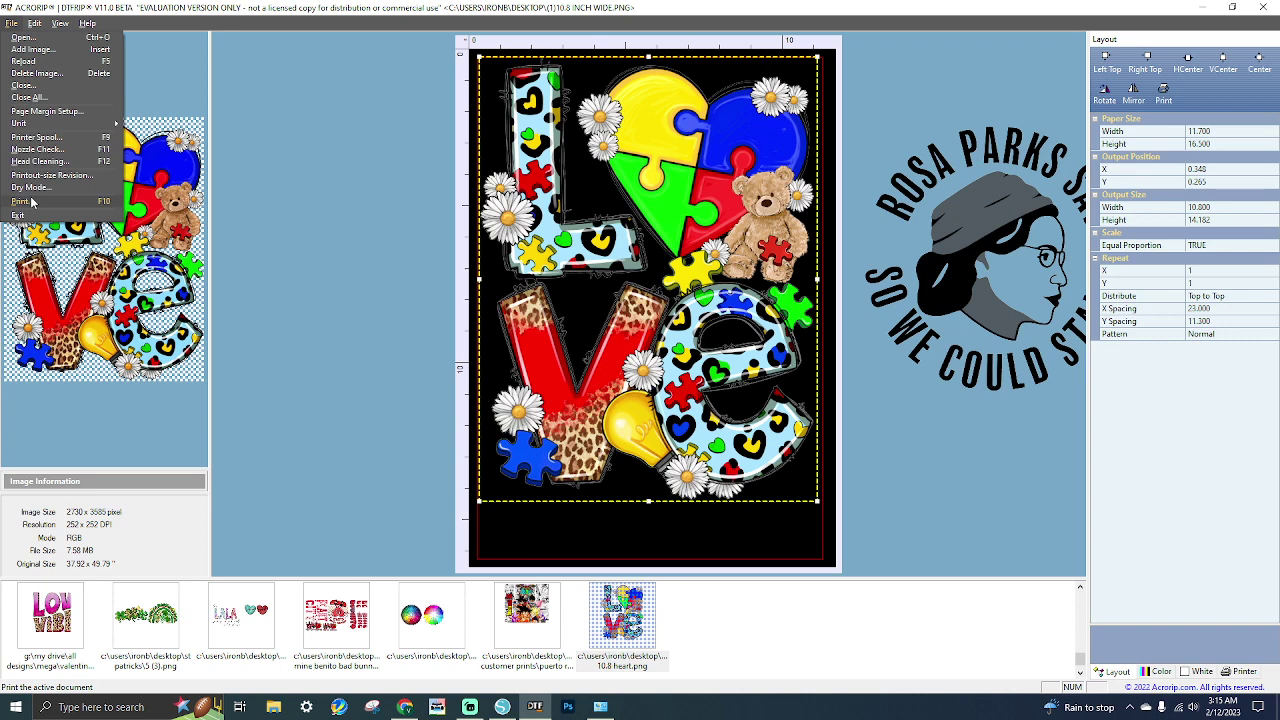
left_click(22, 201)
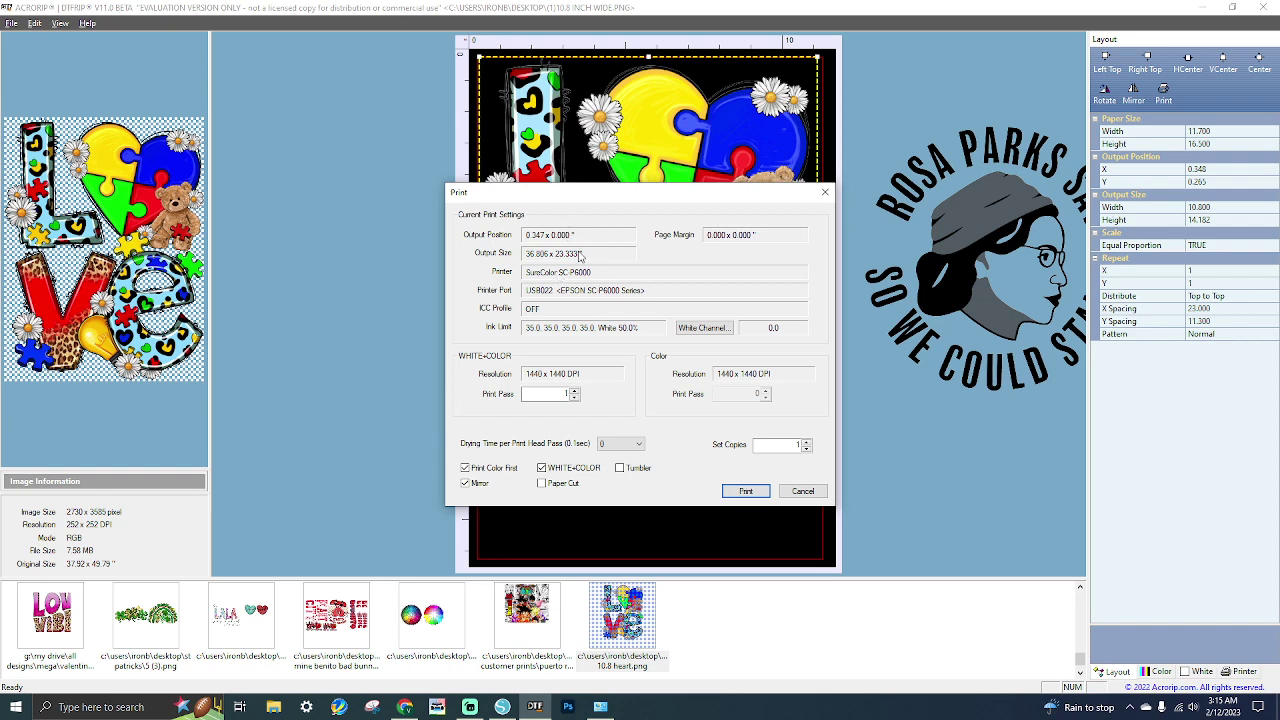
left_click(800, 494)
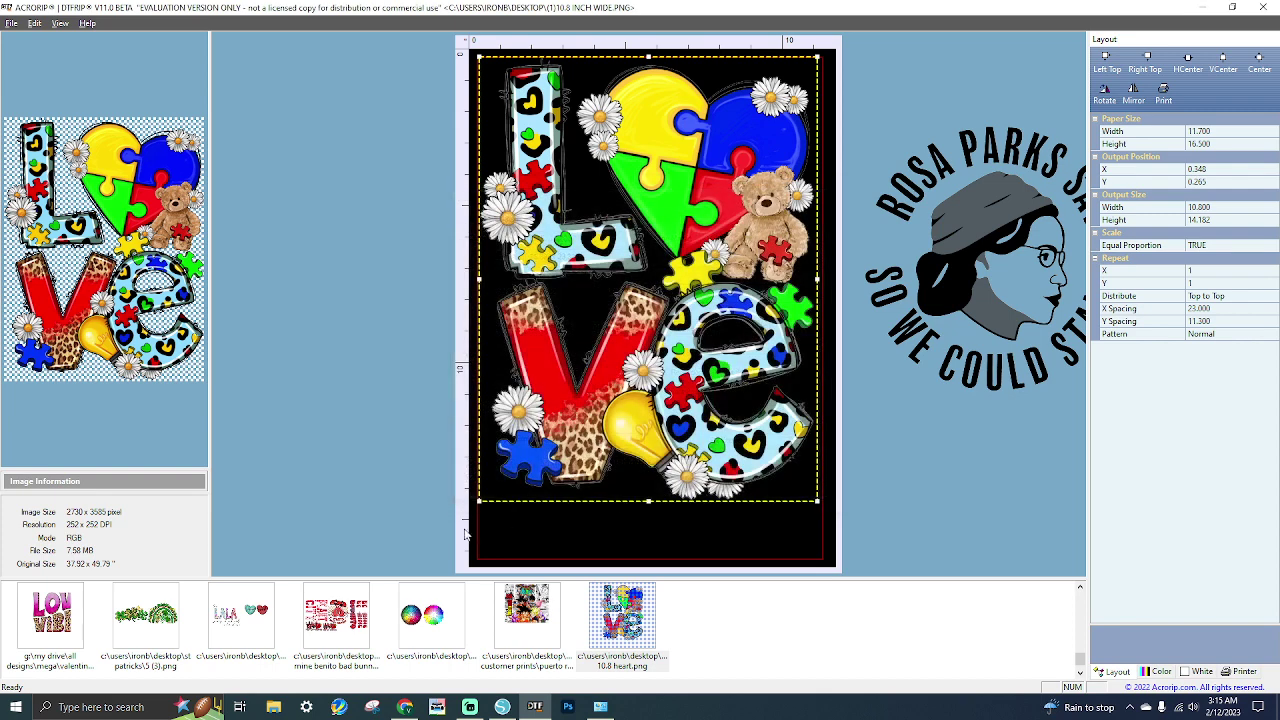
left_click(11, 23)
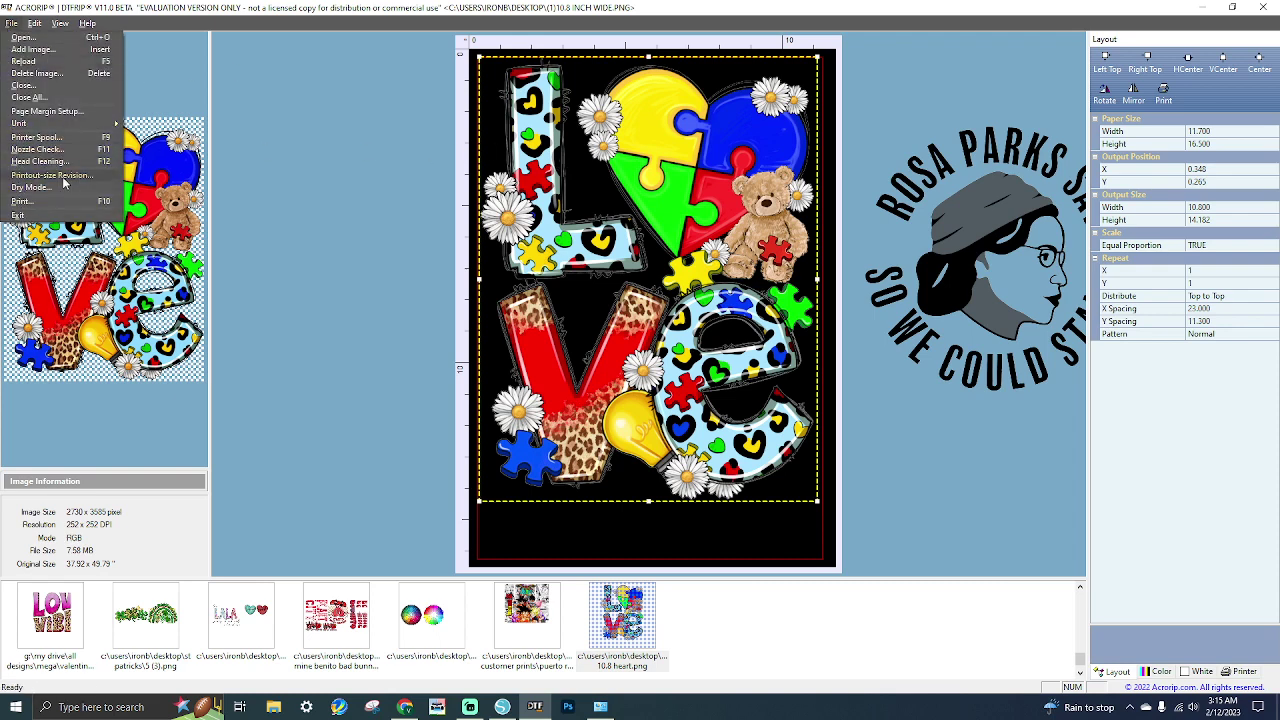
right_click(660, 310)
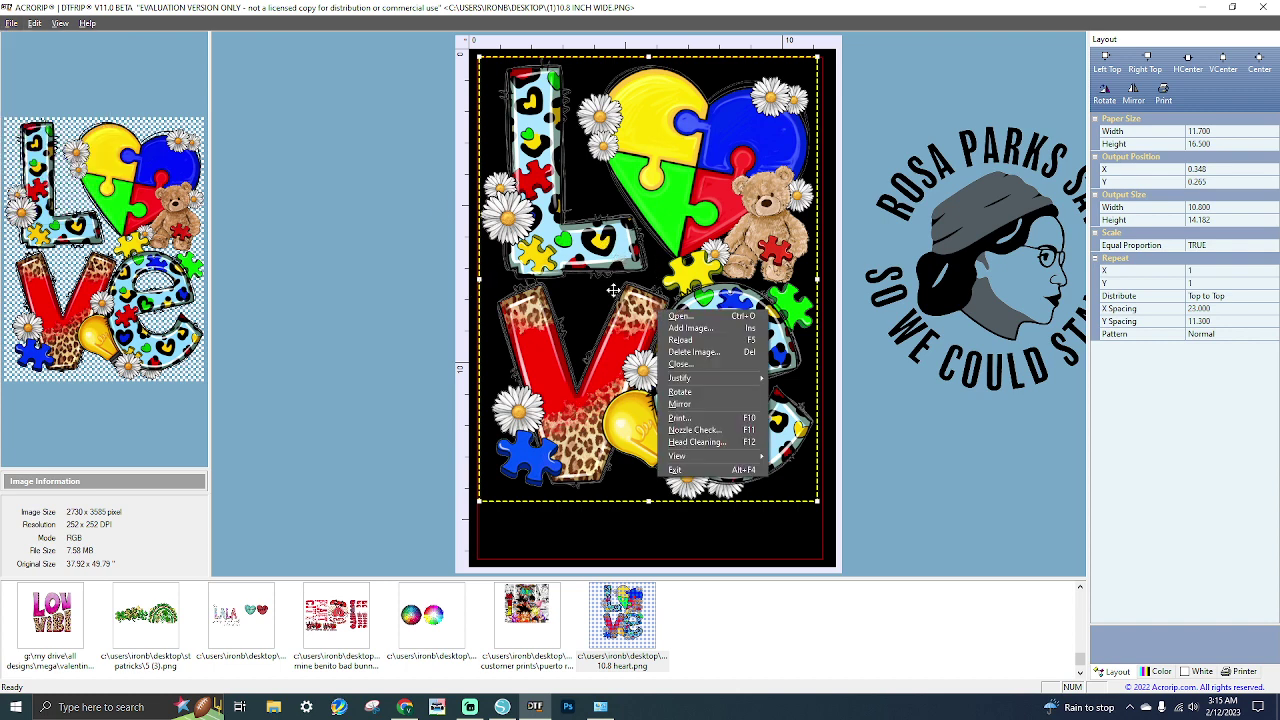
Rotate the LOVE image by 90 degrees twice so that it is upside down on the page.
left_click(36, 24)
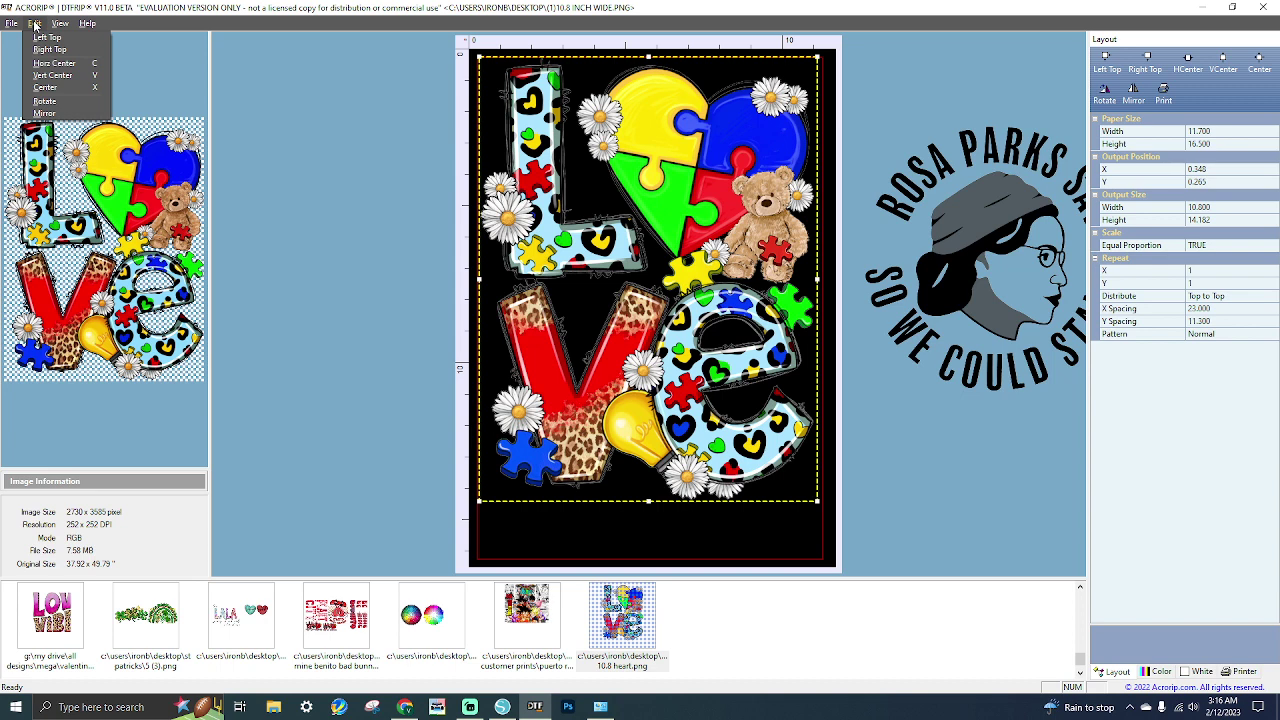
left_click(44, 103)
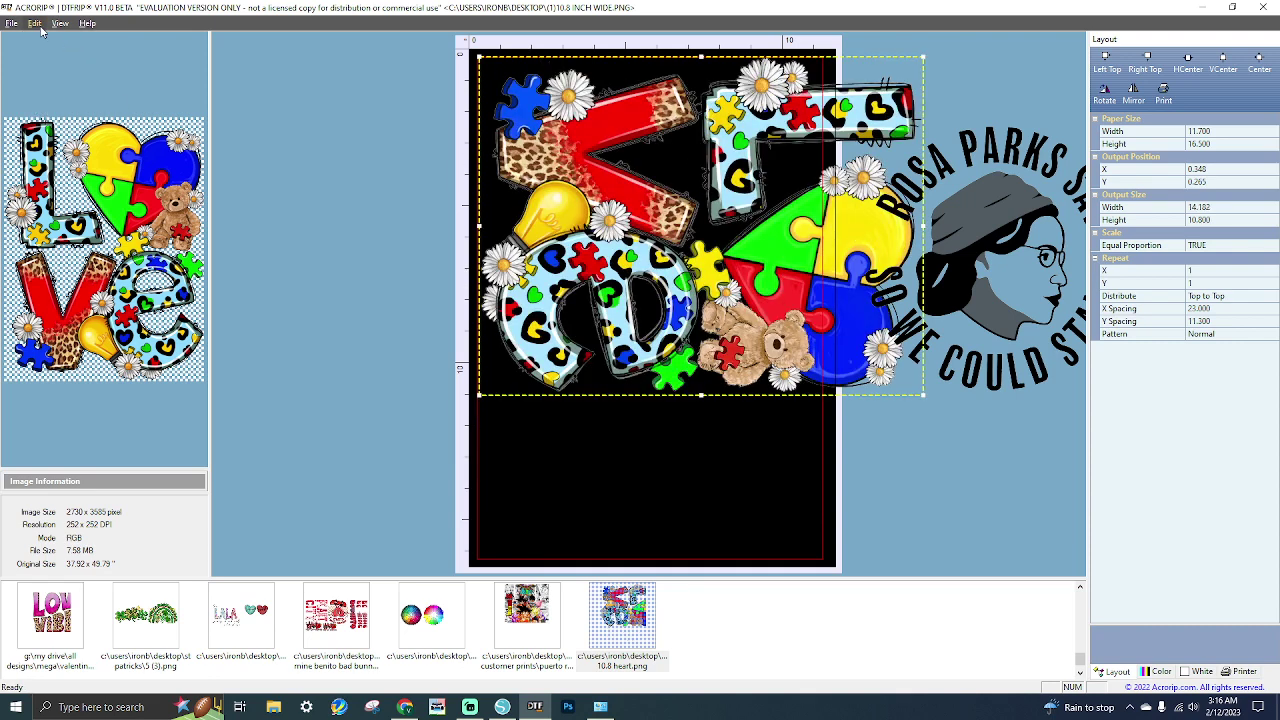
left_click(35, 23)
left_click(40, 103)
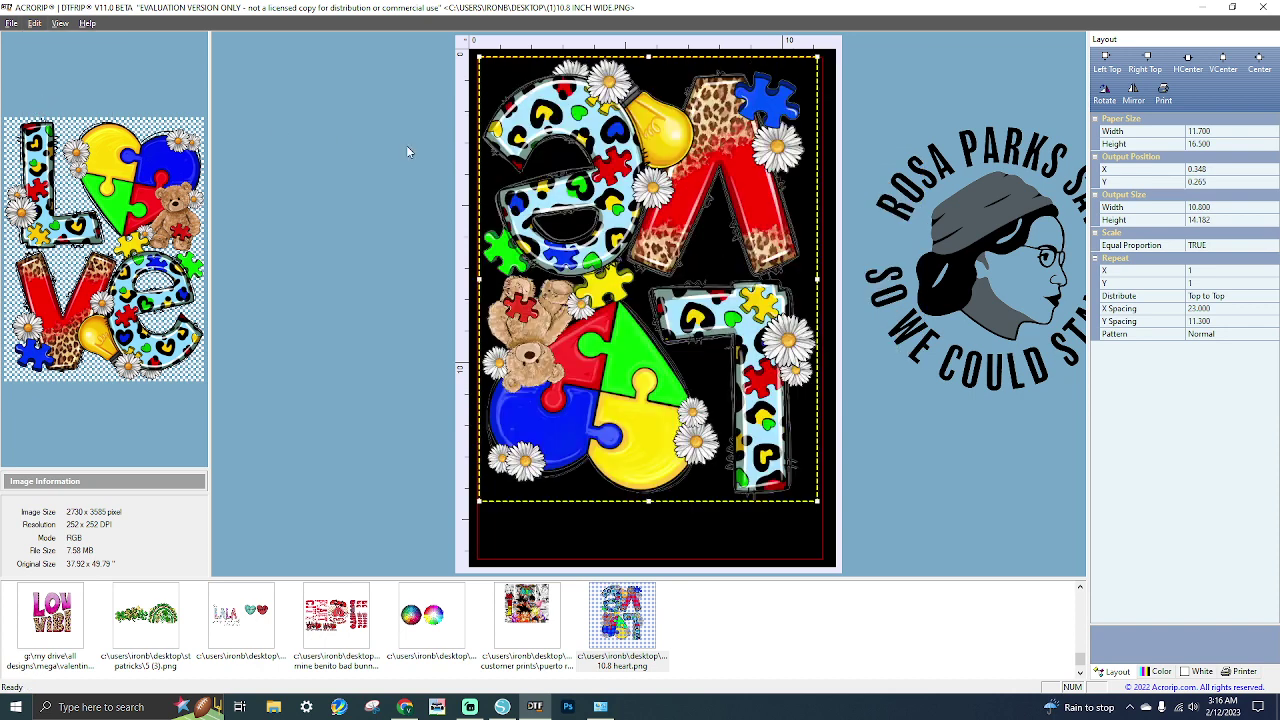
Look over the image's commands and the Guidelines settings, and cancel without adding a guideline.
right_click(551, 221)
right_click(572, 160)
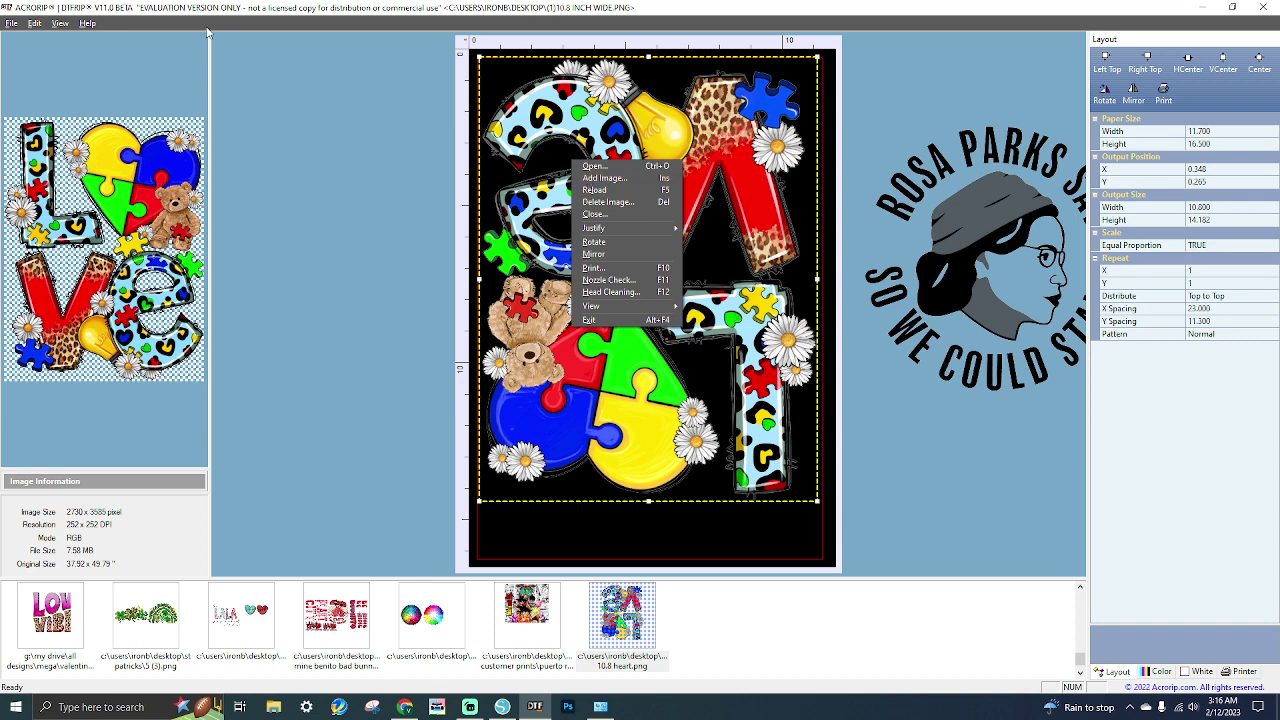
left_click(55, 24)
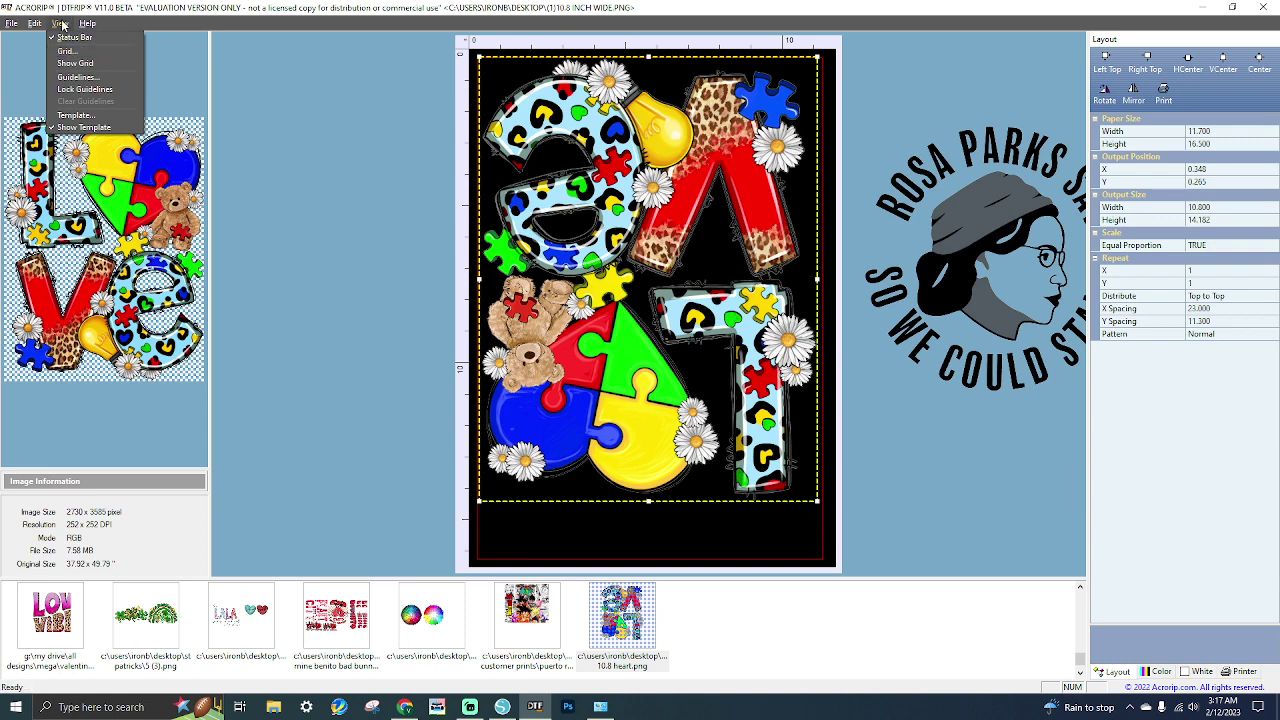
left_click(70, 77)
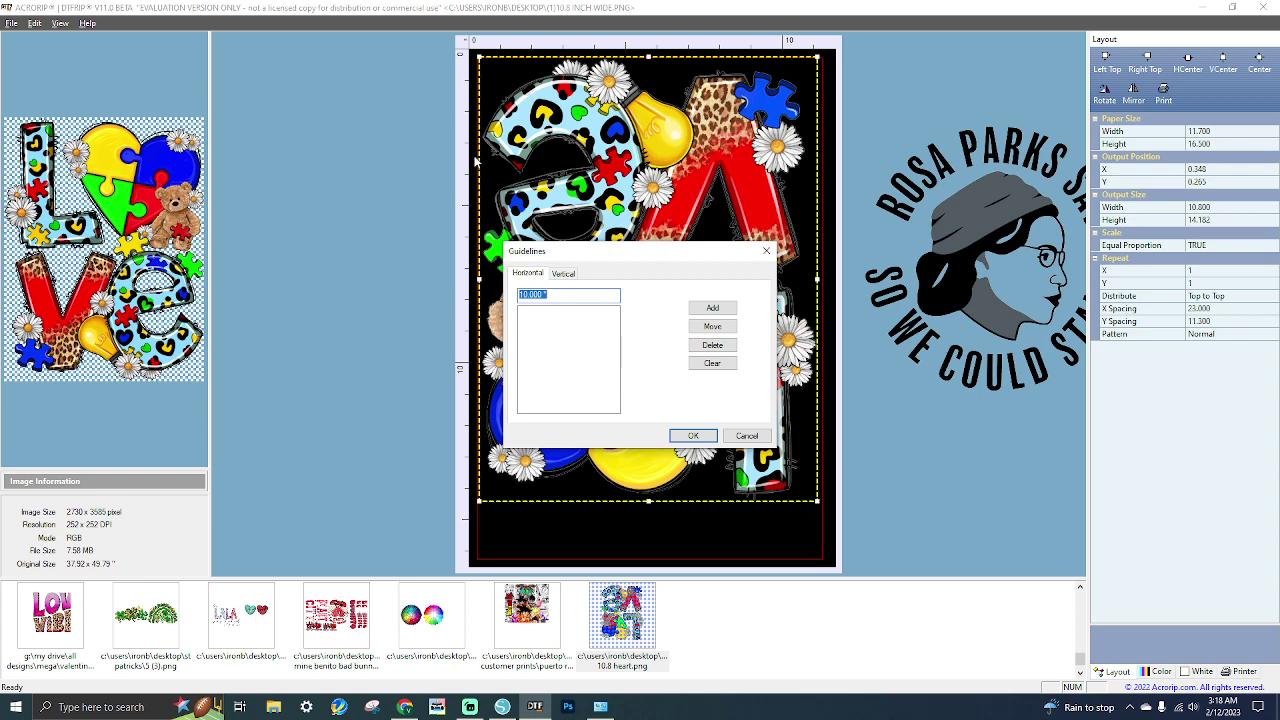
left_click(758, 441)
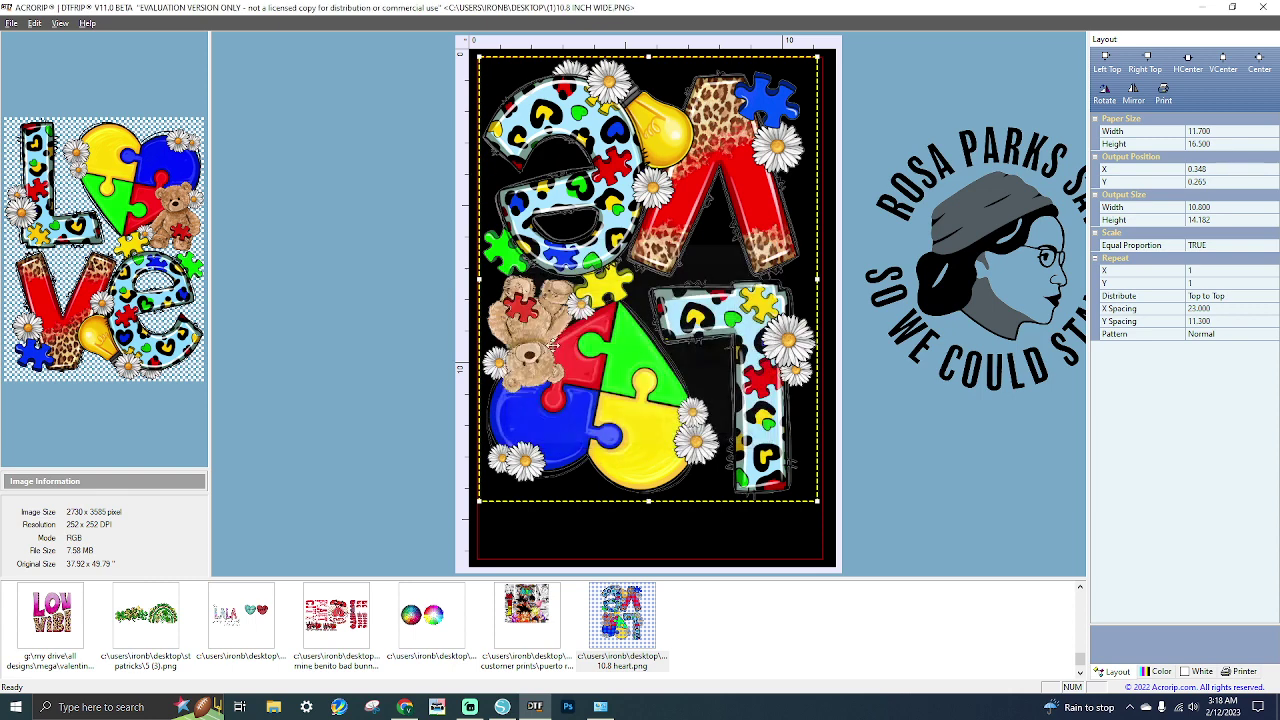
right_click(525, 565)
left_click(501, 565)
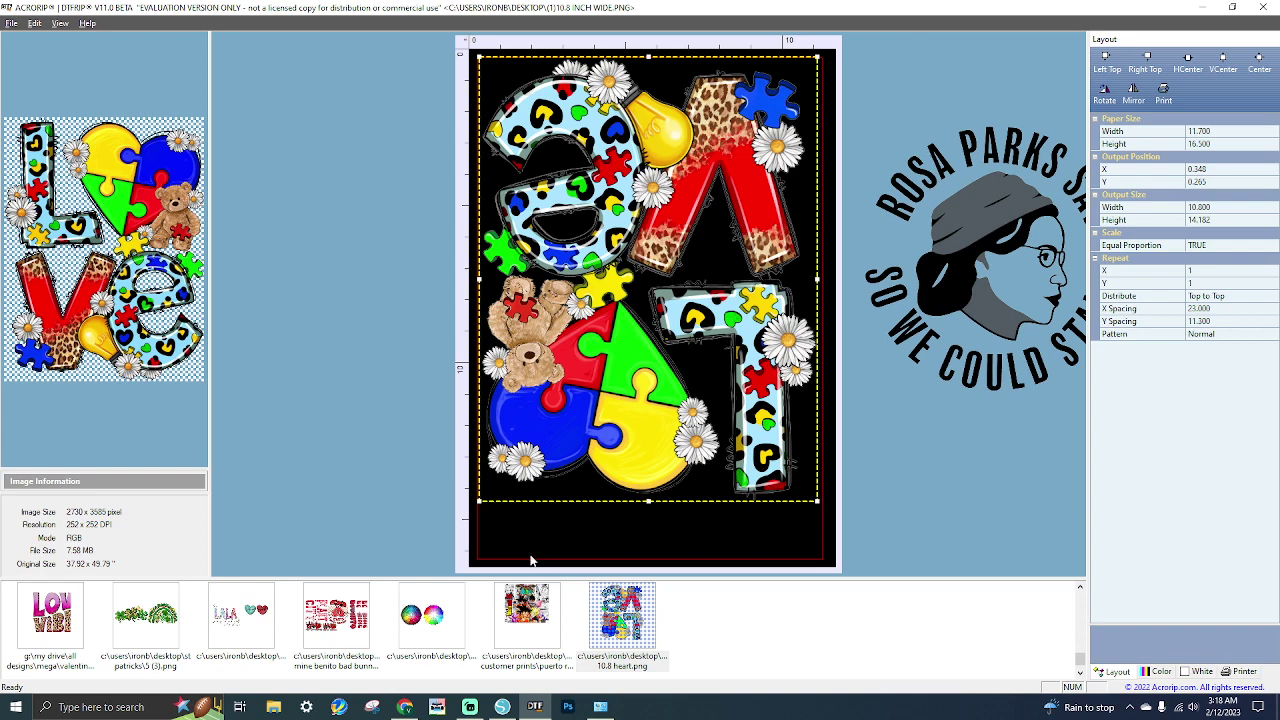
right_click(530, 563)
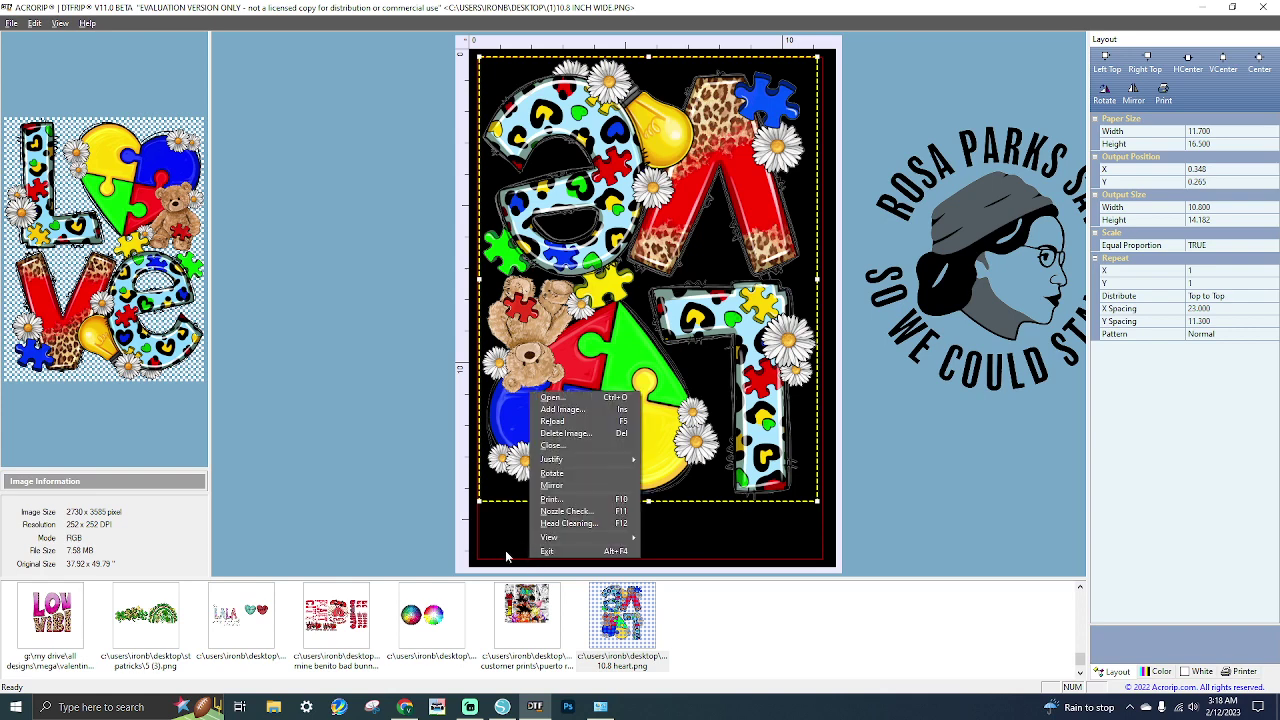
right_click(500, 565)
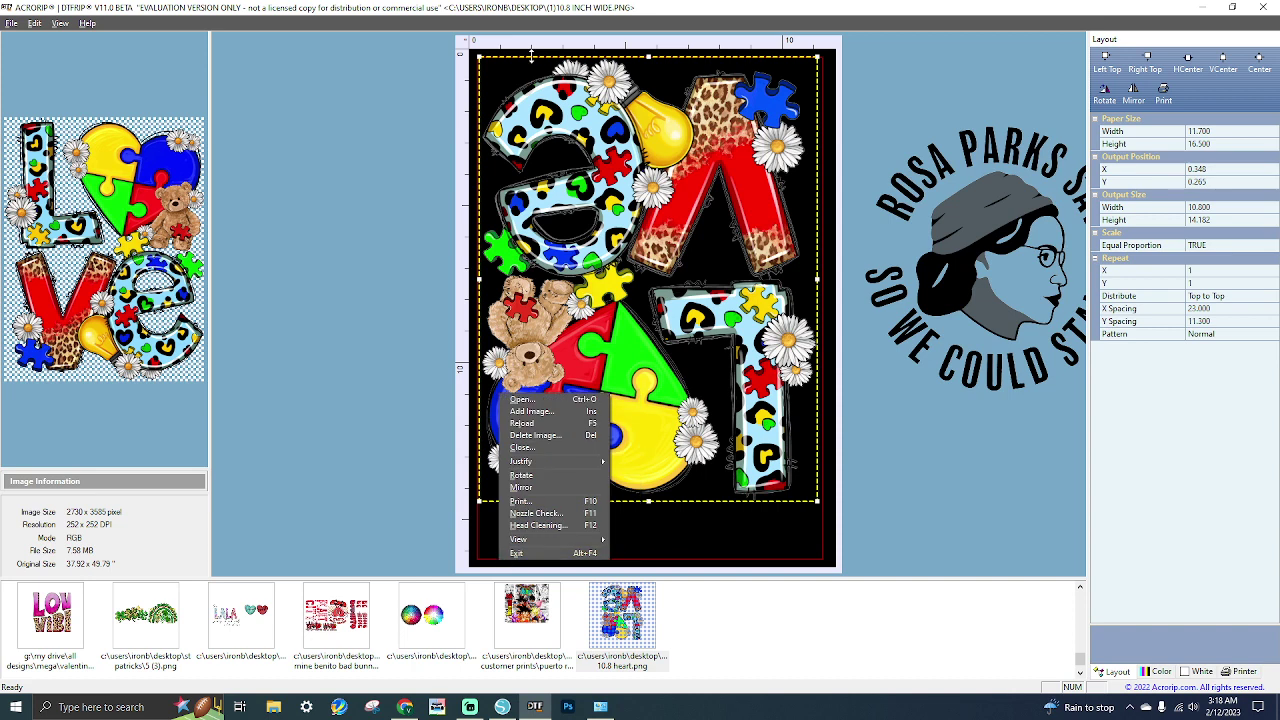
right_click(531, 57)
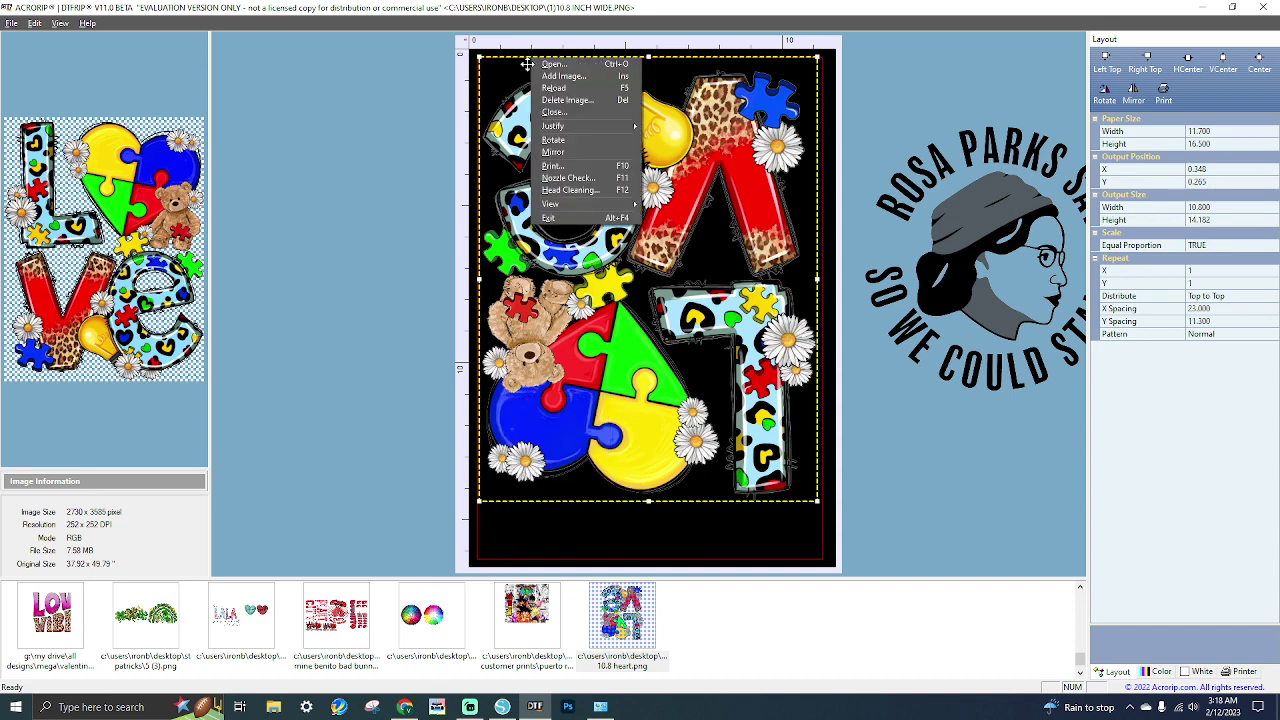
Shrink the LOVE image proportionally from its upper-left corner to about 10.4 by 13.7 inches.
right_click(478, 77)
left_click_drag(479, 58, 491, 60)
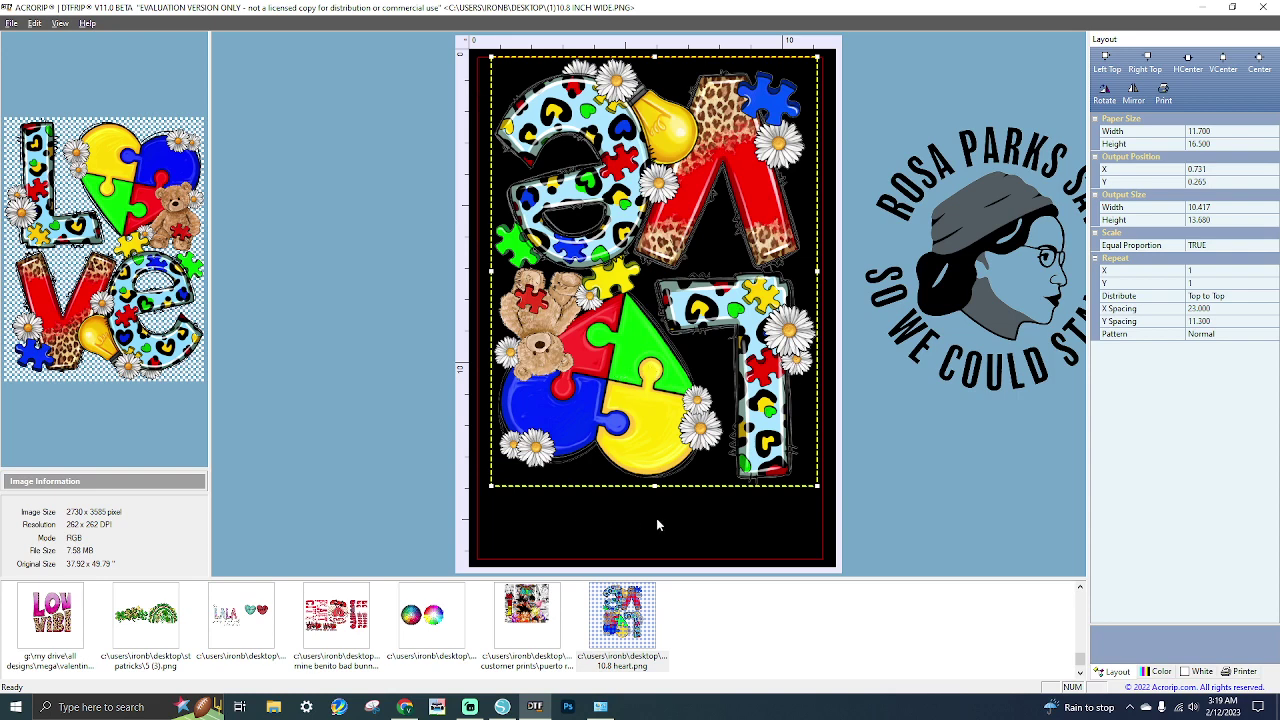
Review the Template settings for shape, start position, size, intervals and steps, and cancel without applying them.
left_click(60, 23)
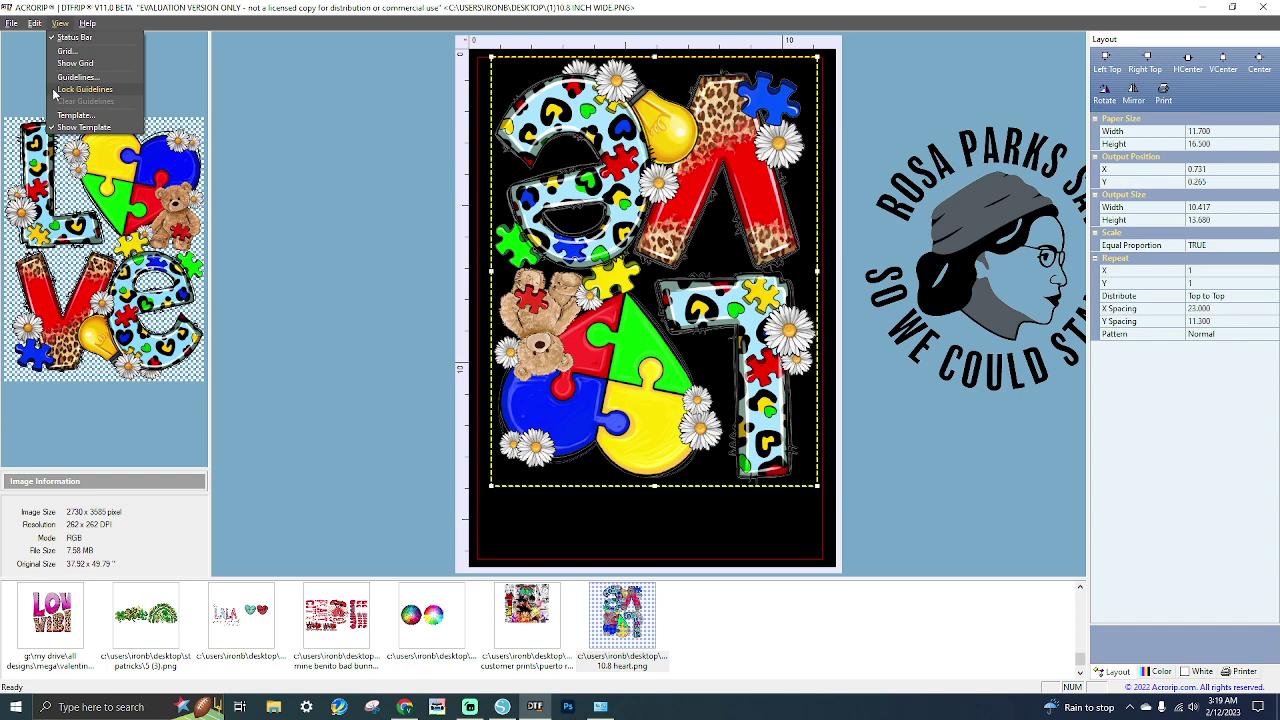
left_click(75, 115)
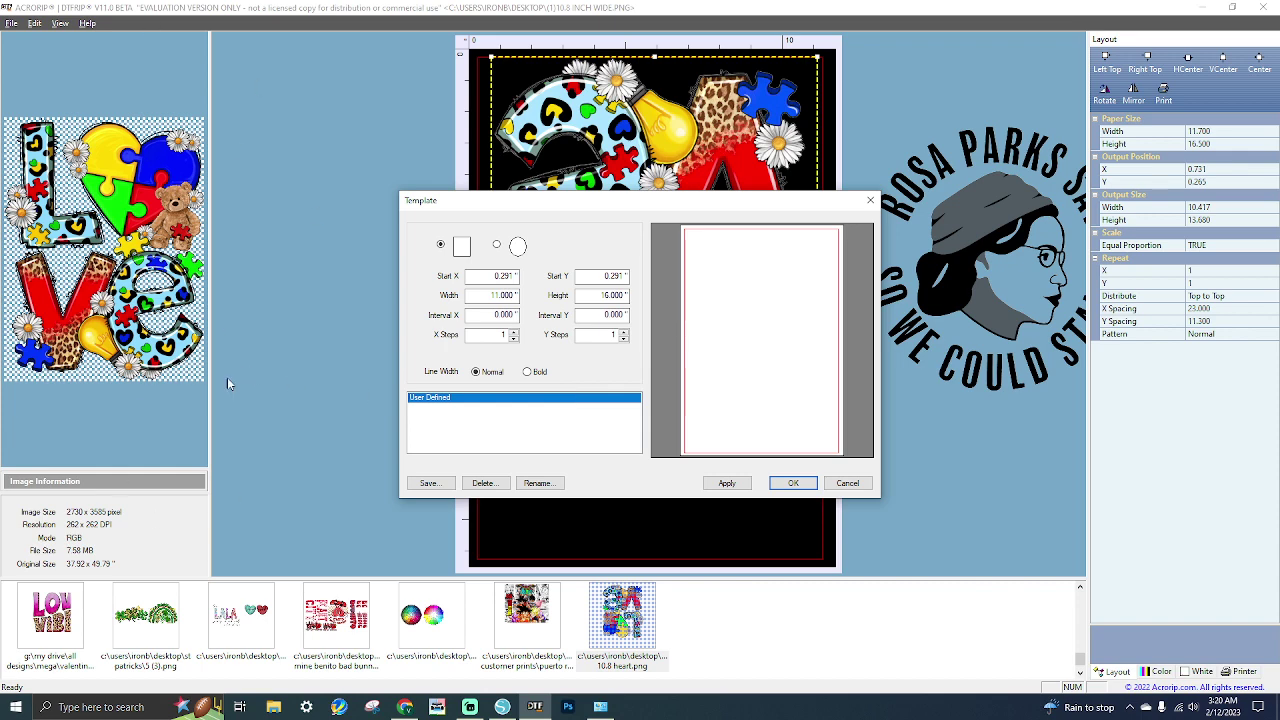
left_click(845, 483)
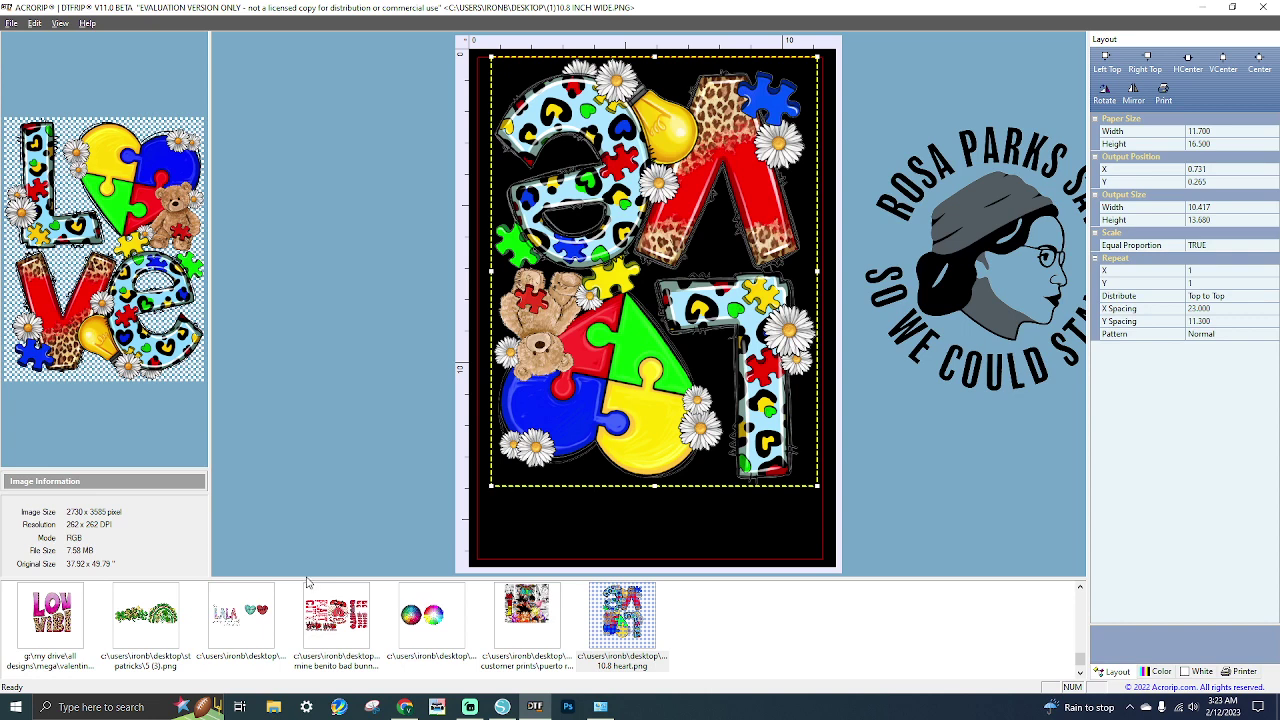
Look over the LOVE image's available commands and the Justify options for aligning and centering it.
right_click(578, 345)
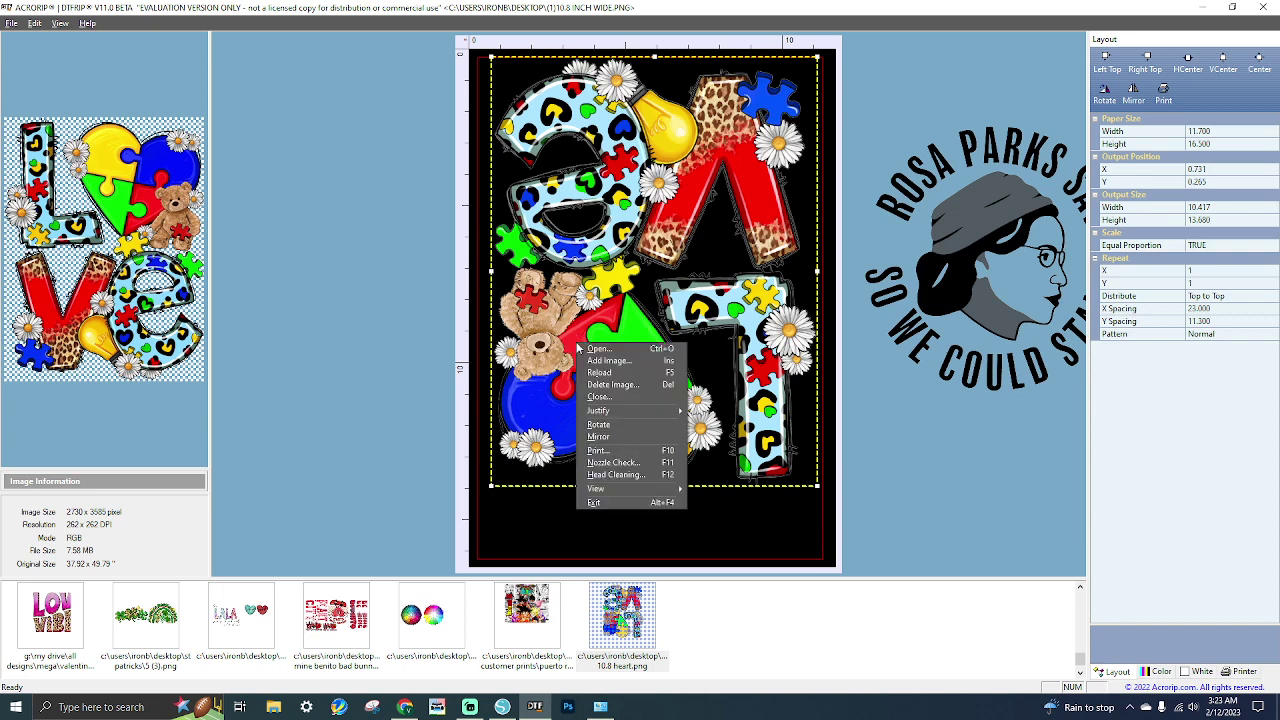
right_click(637, 245)
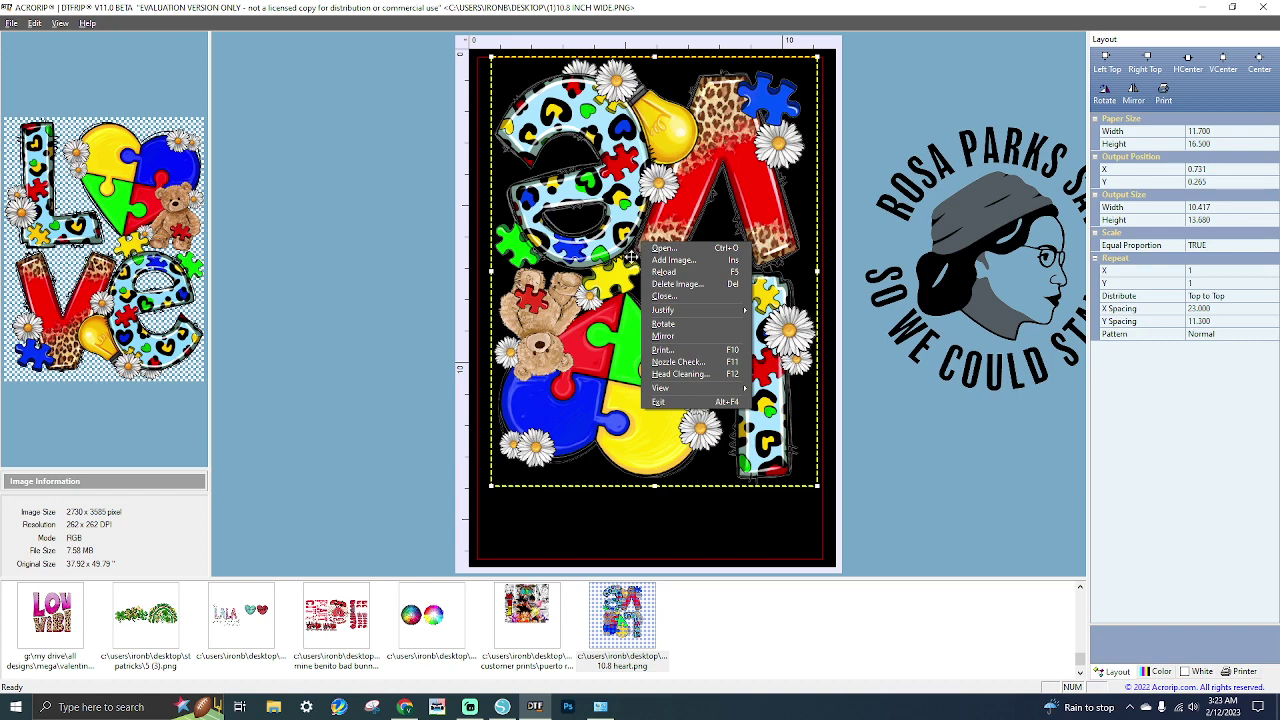
left_click(38, 23)
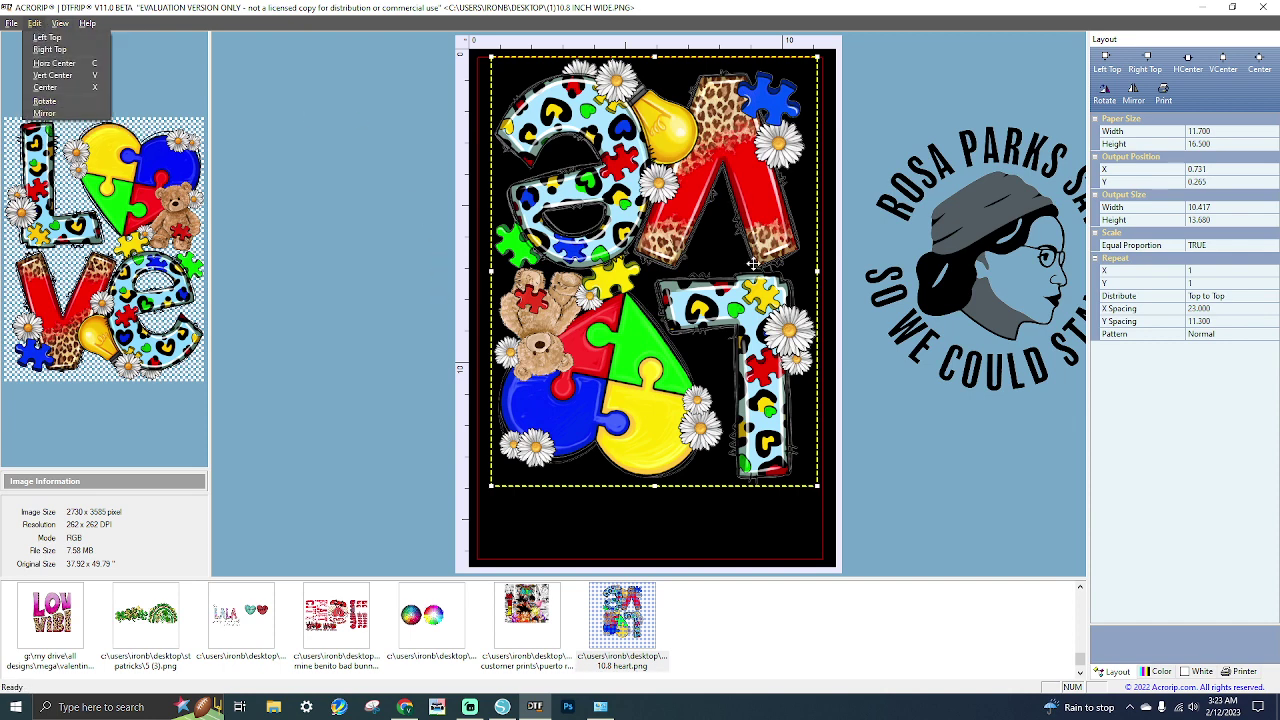
right_click(697, 258)
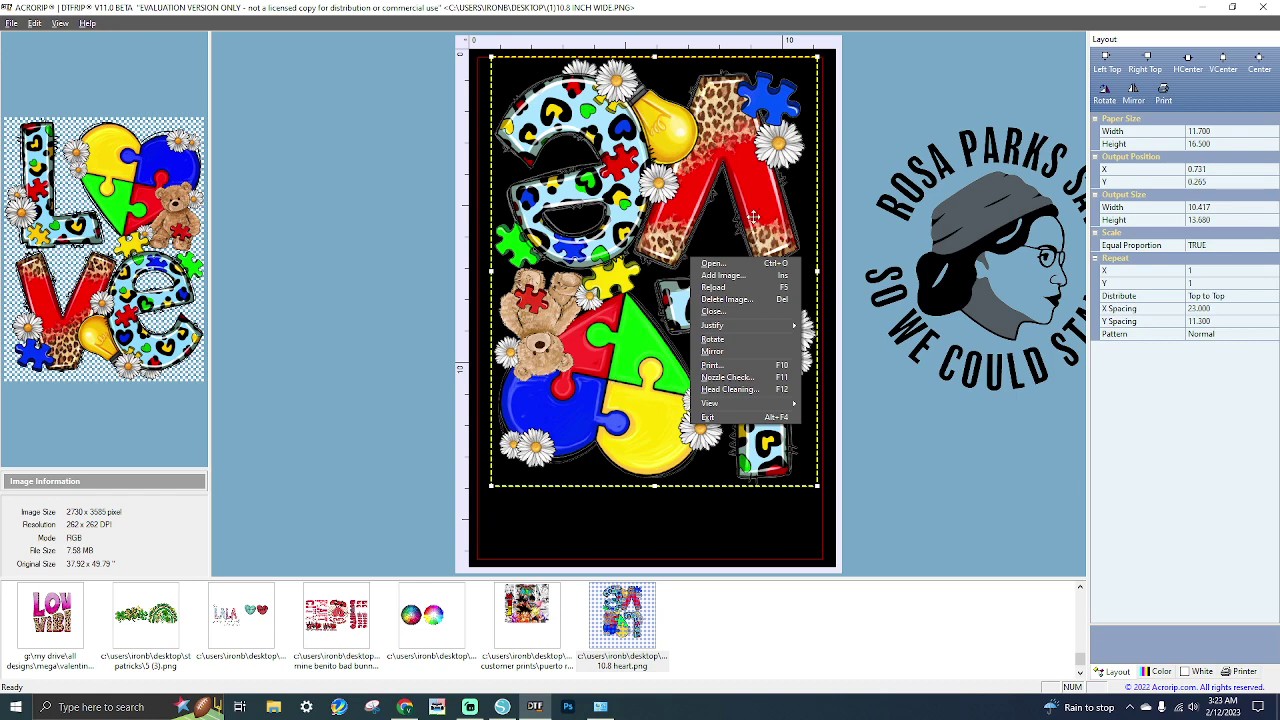
mouse_move(730, 328)
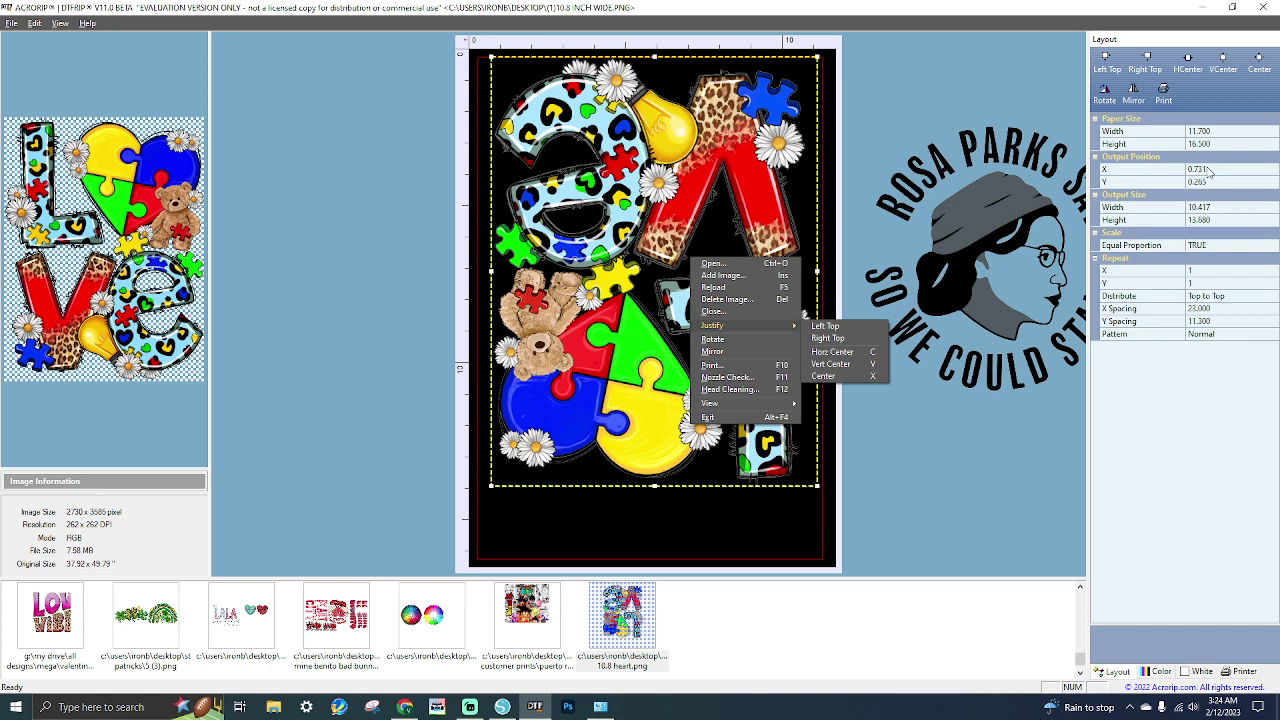
Set the LOVE image's output X position to 0, and change it to 0.265 inches.
left_click(1197, 172)
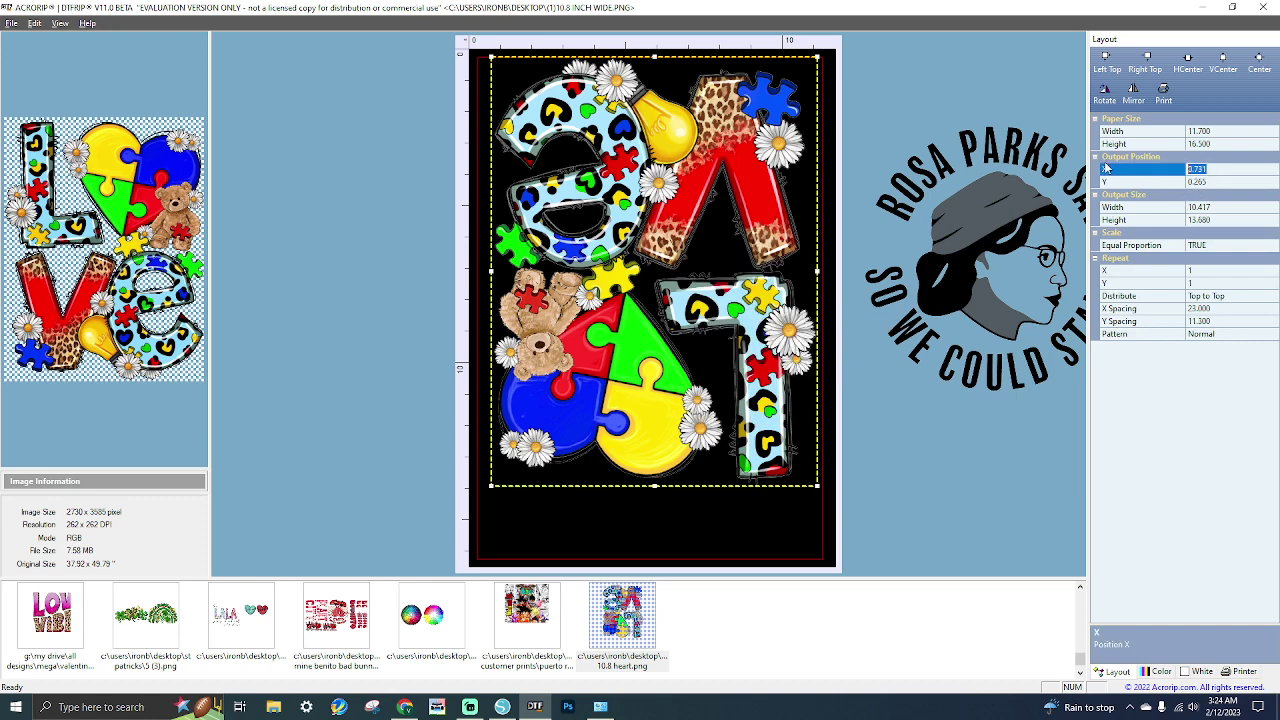
type("0")
key("Return")
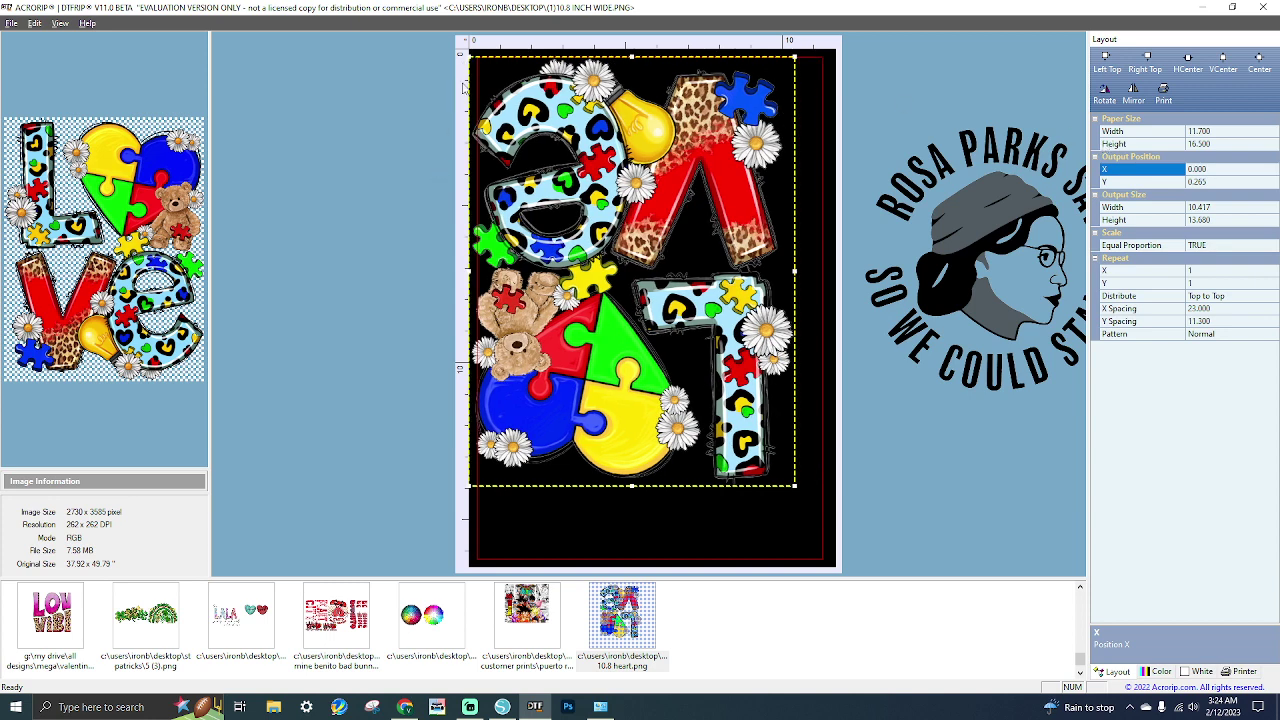
left_click(1212, 170)
type("265")
key("Return")
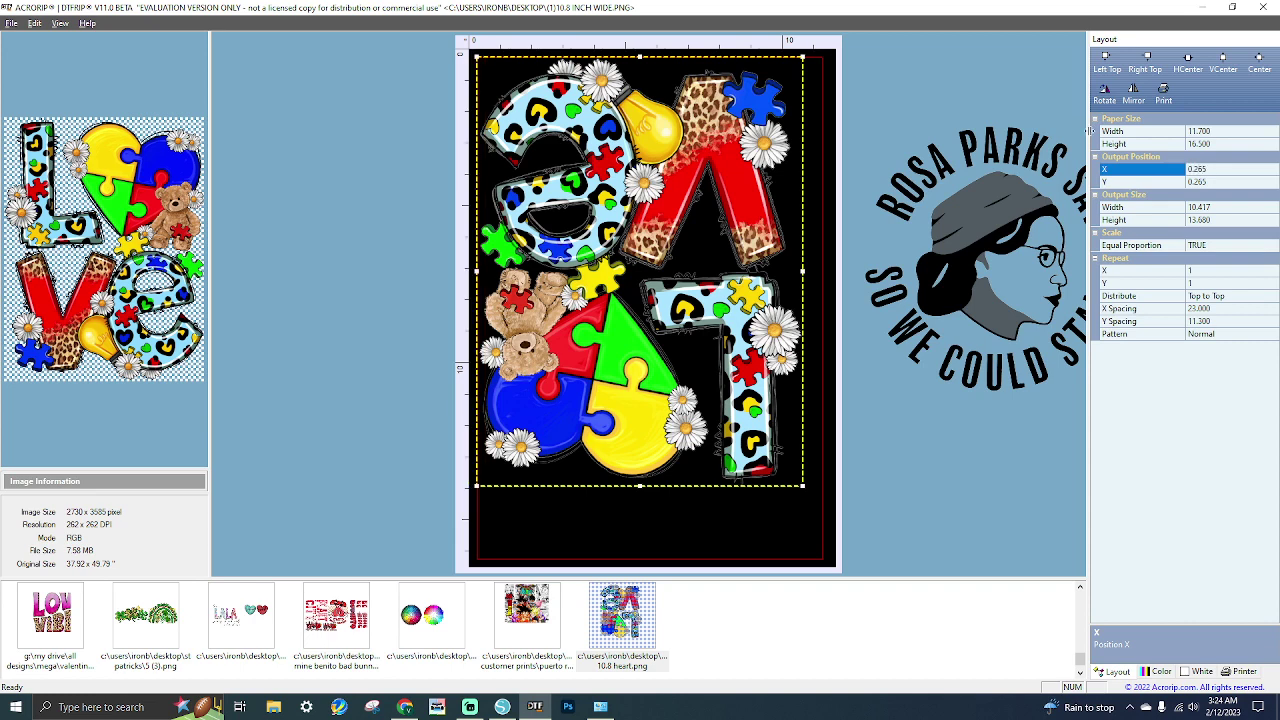
Set the LOVE image's output Y position to 0, and change it to 0.260 inches.
left_click(1215, 182)
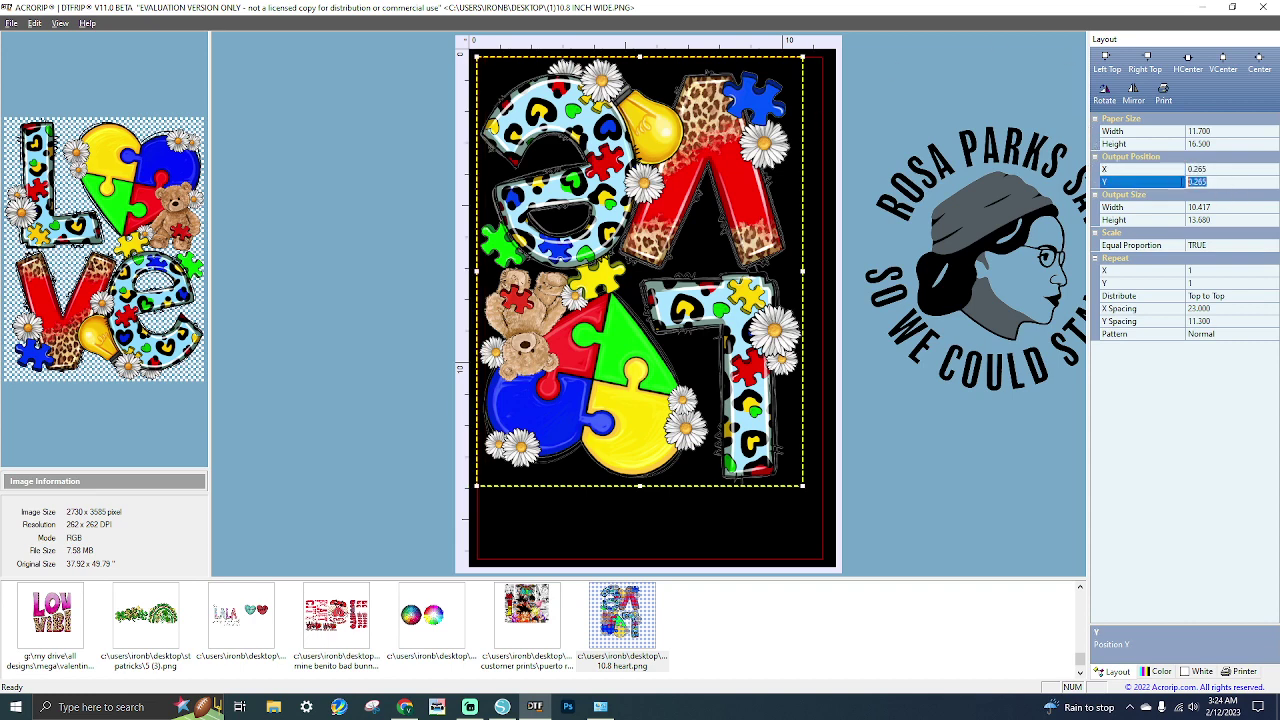
type("0")
key("Return")
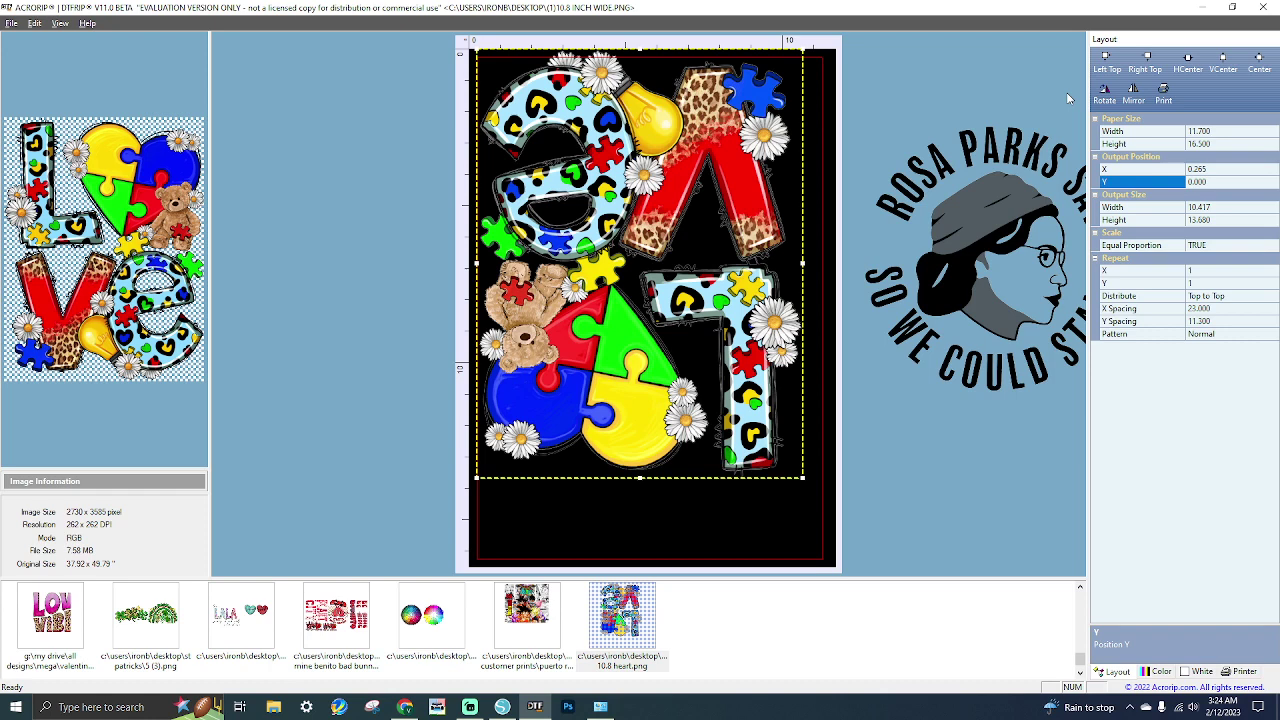
left_click(1220, 182)
key("BackSpace")
type(".260")
key("Return")
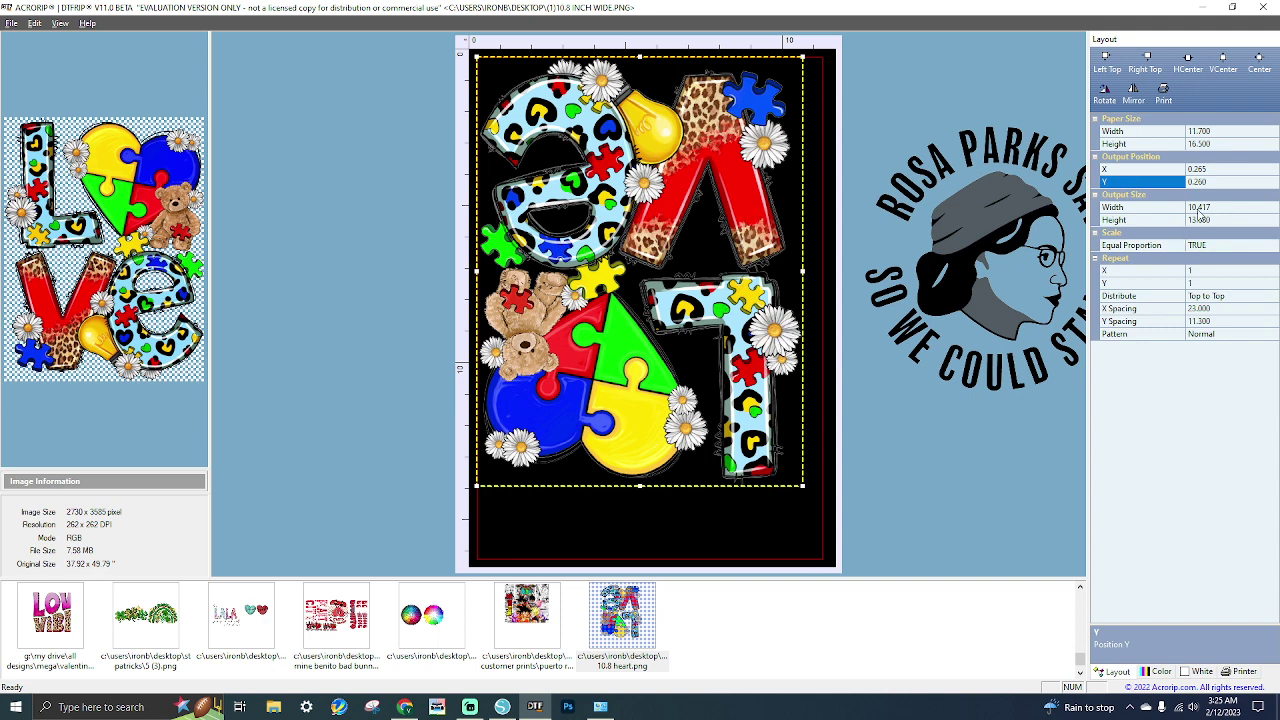
Toggle Equal Proportion off and on, and enlarge the LOVE image from its lower-right corner to about 11.1 by 14.6 inches.
left_click(1205, 249)
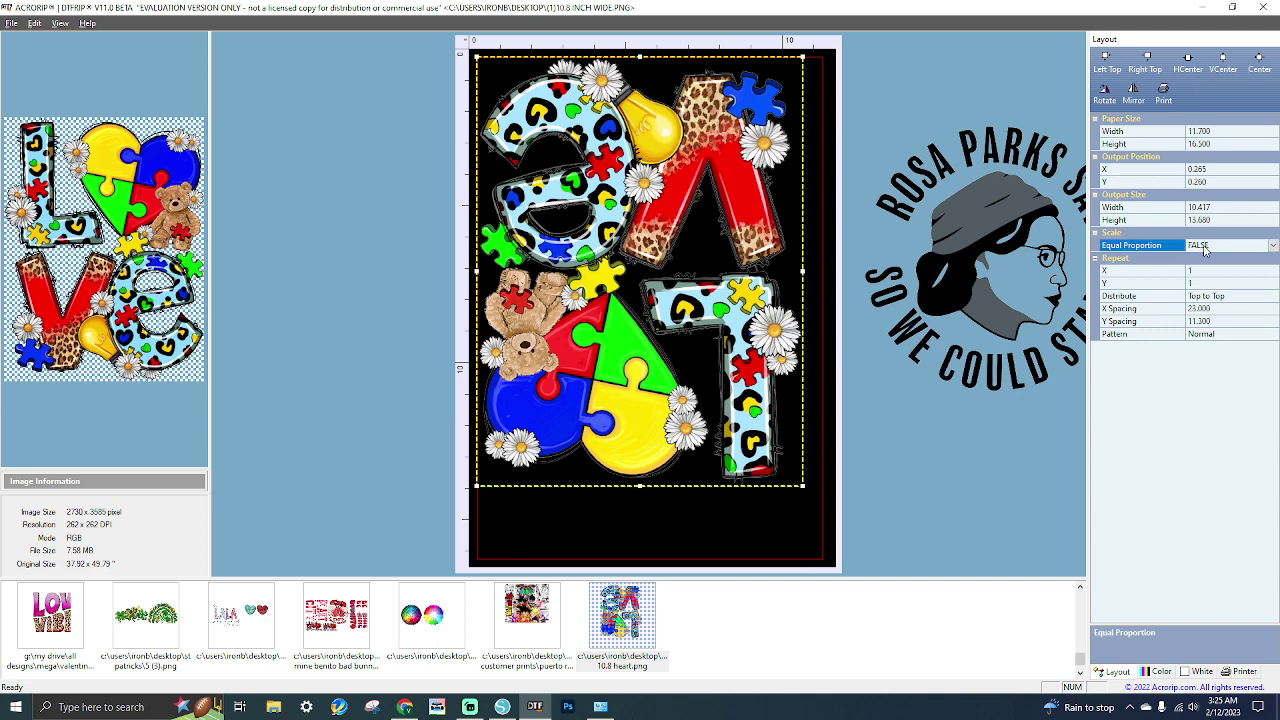
double_click(1205, 249)
left_click_drag(803, 486, 823, 558)
Turn off Equal Proportion and stretch the LOVE image out of proportion to about 11.8 by 15.6 inches.
double_click(1238, 249)
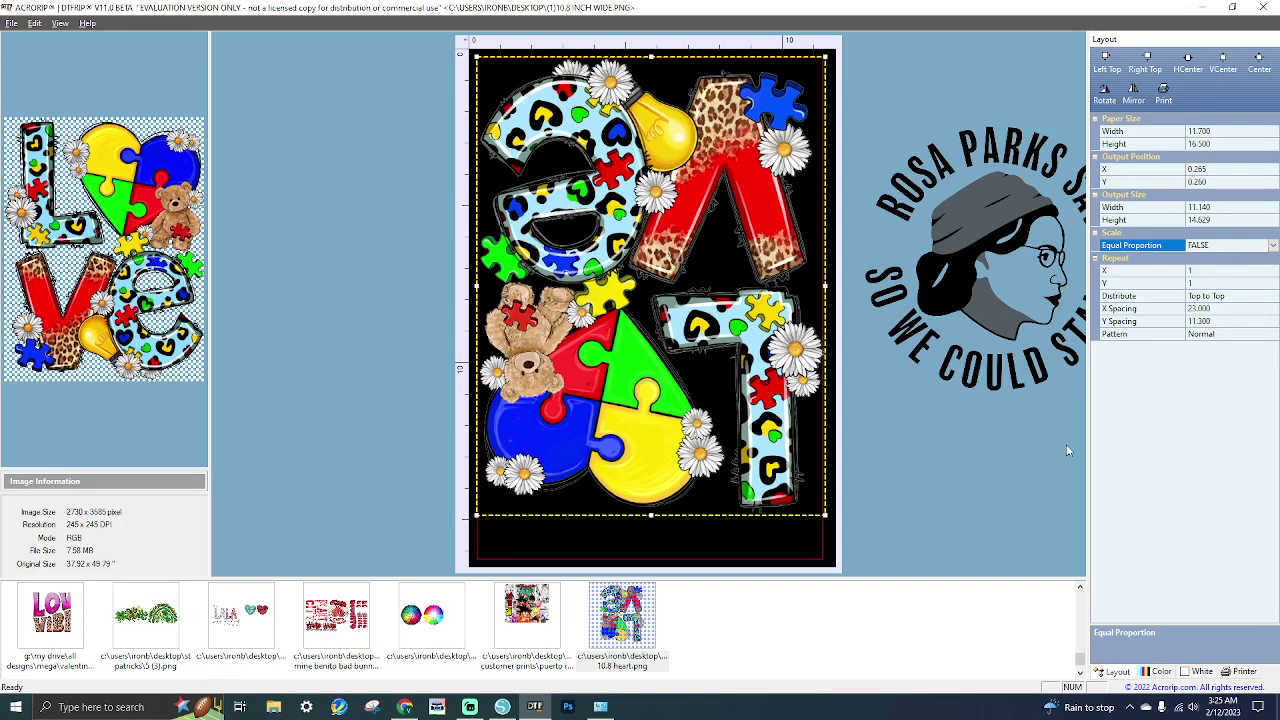
left_click_drag(657, 516, 652, 546)
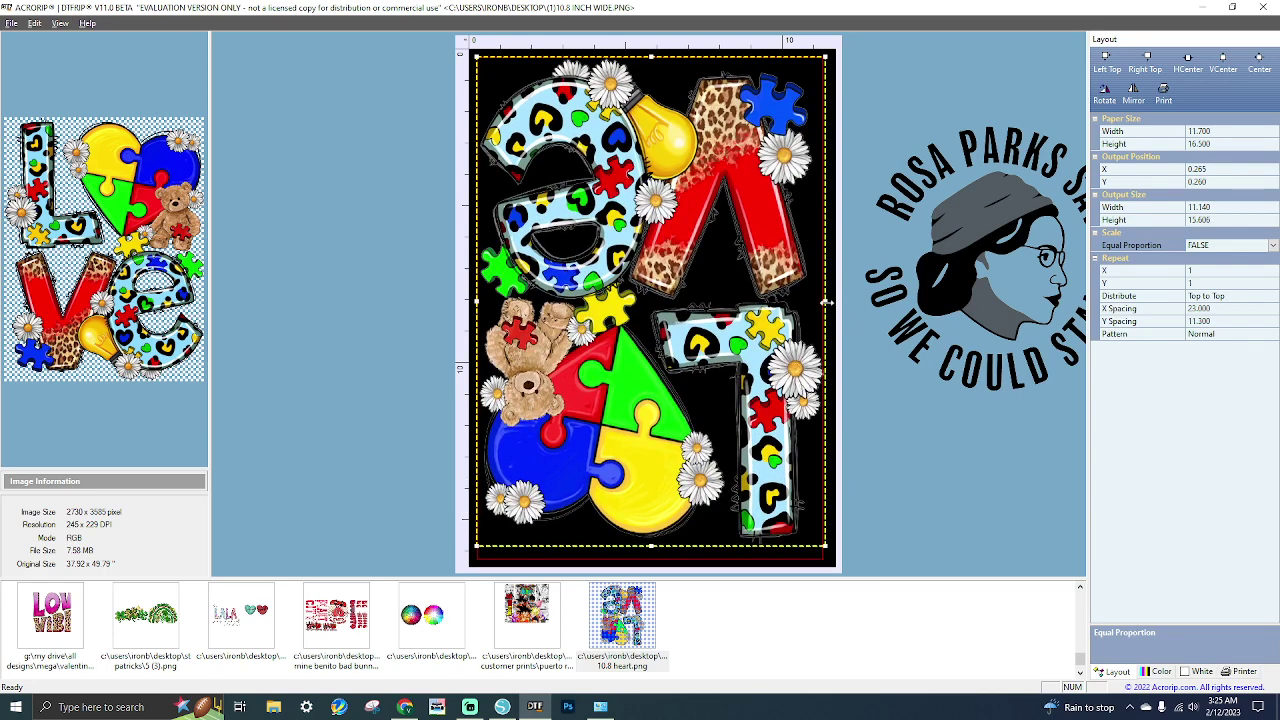
mouse_move(827, 302)
left_mouse_down()
mouse_move(776, 302)
mouse_move(847, 302)
left_mouse_up()
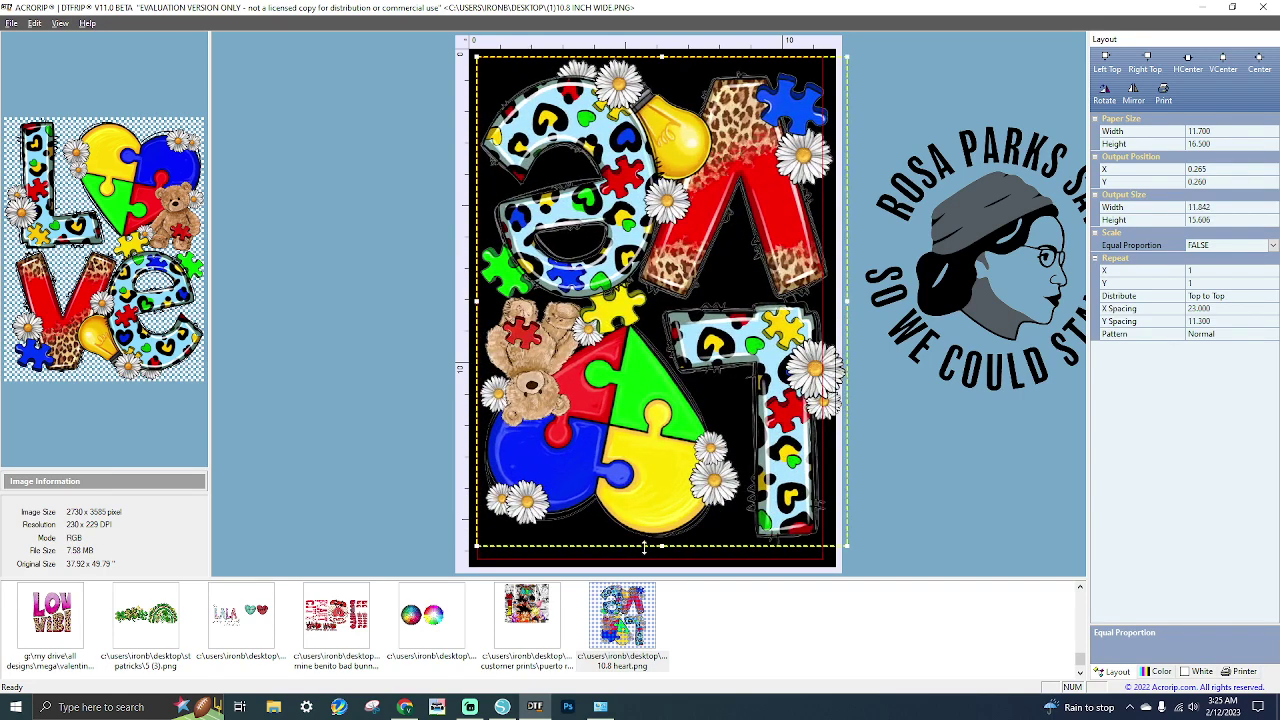
Move the LOVE image to the page's upper edge, reduce its height and turn Equal Proportion on, giving about 10.8 by 14.2 inches.
left_click_drag(644, 546, 656, 483)
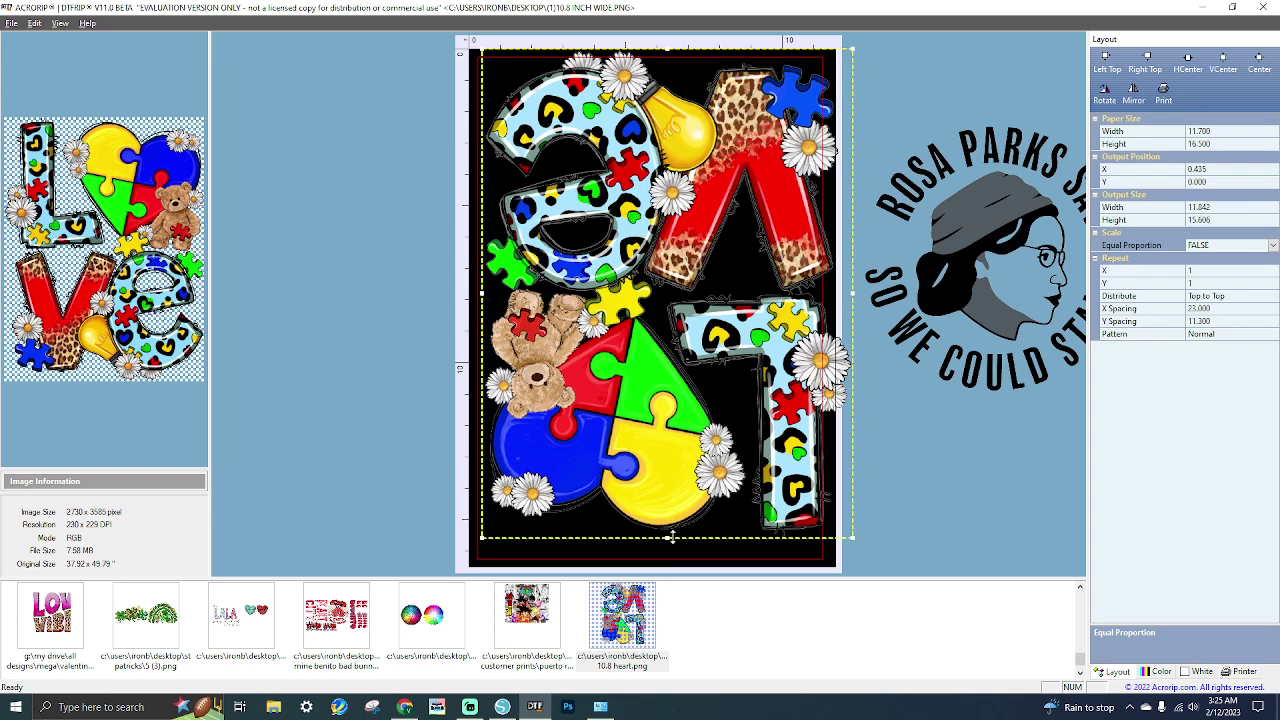
mouse_move(672, 537)
left_mouse_down()
mouse_move(672, 250)
mouse_move(672, 521)
left_mouse_up()
double_click(1245, 247)
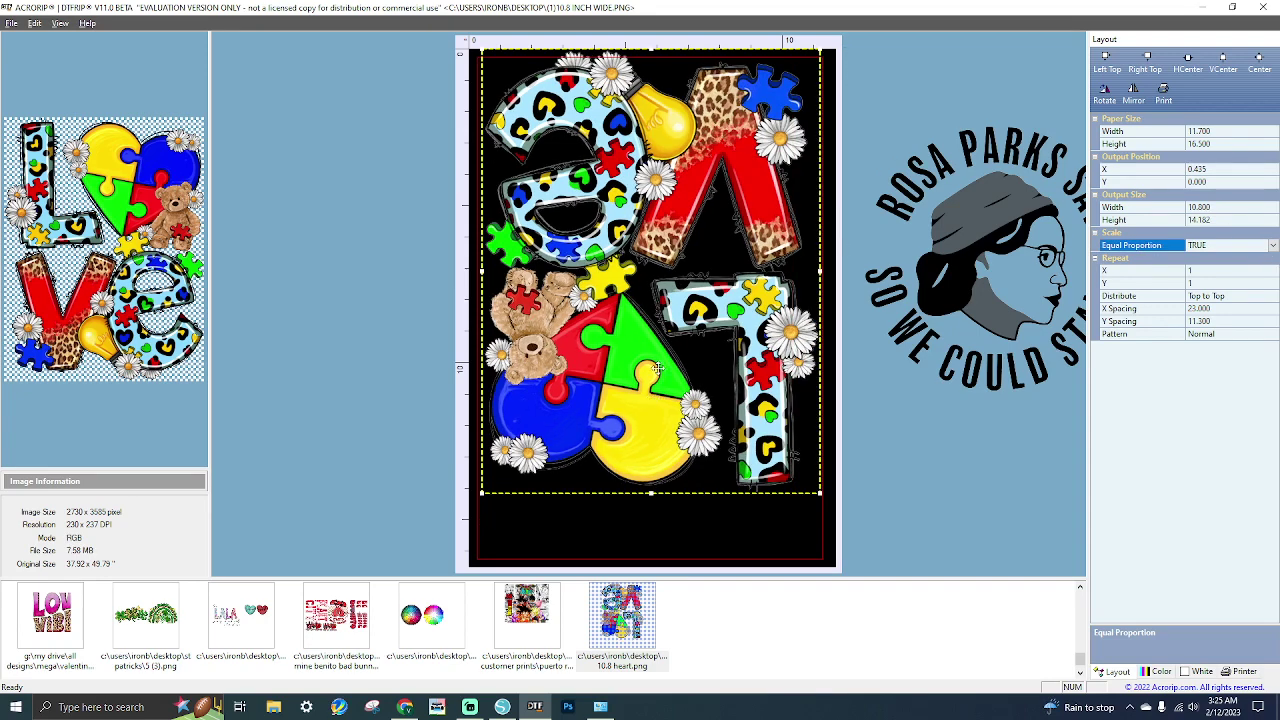
Move the Rosa Parks image closer to the page, turn off its Equal Proportion and set its width to 4 inches.
left_click(975, 238)
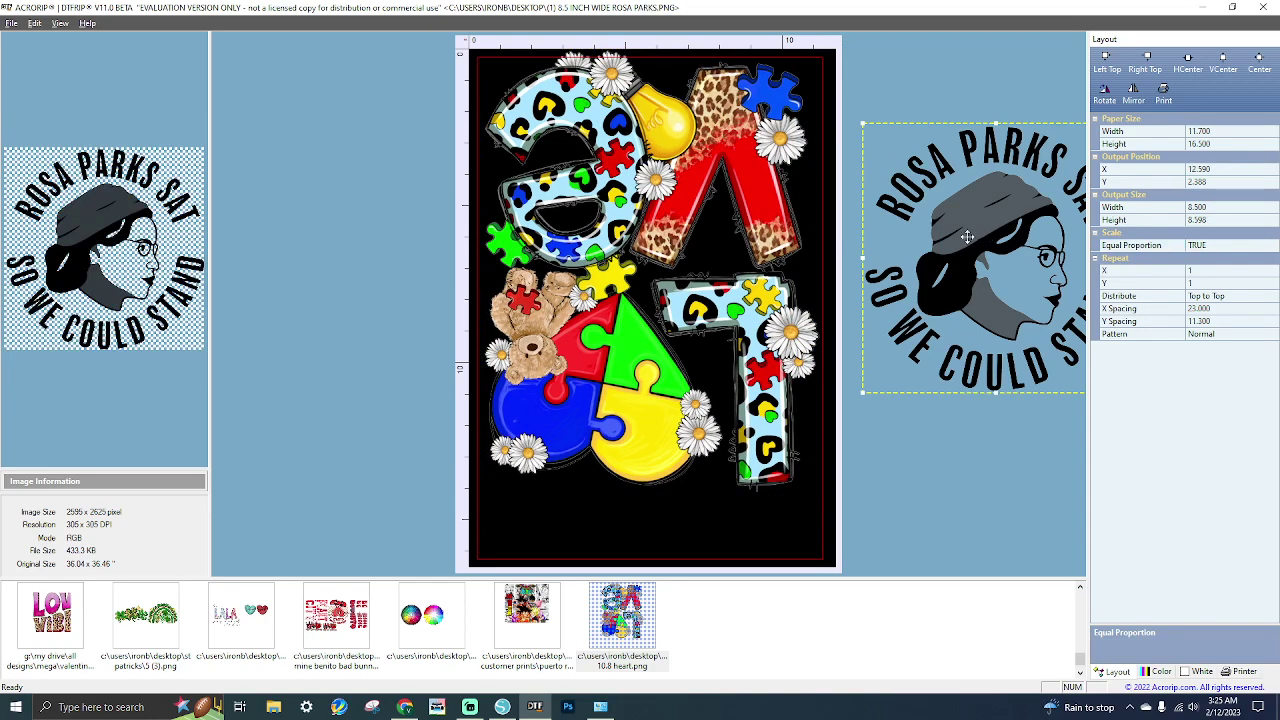
left_click_drag(1053, 255, 950, 252)
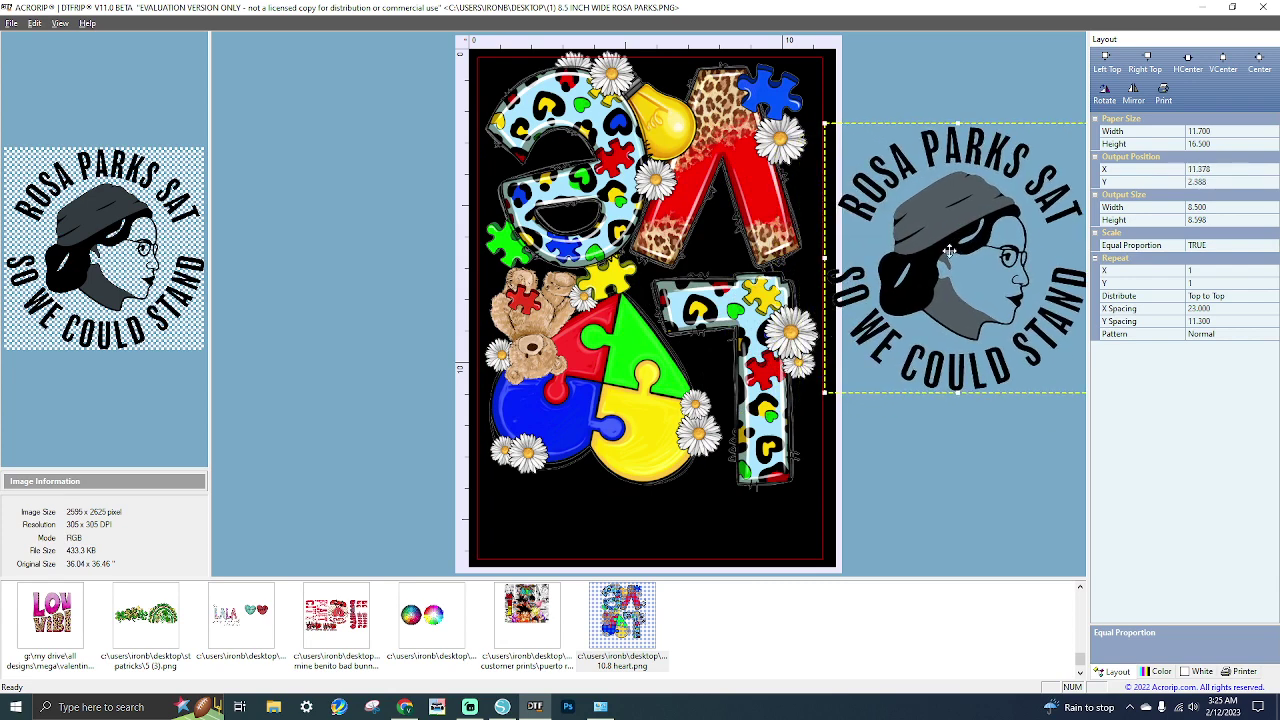
double_click(1217, 246)
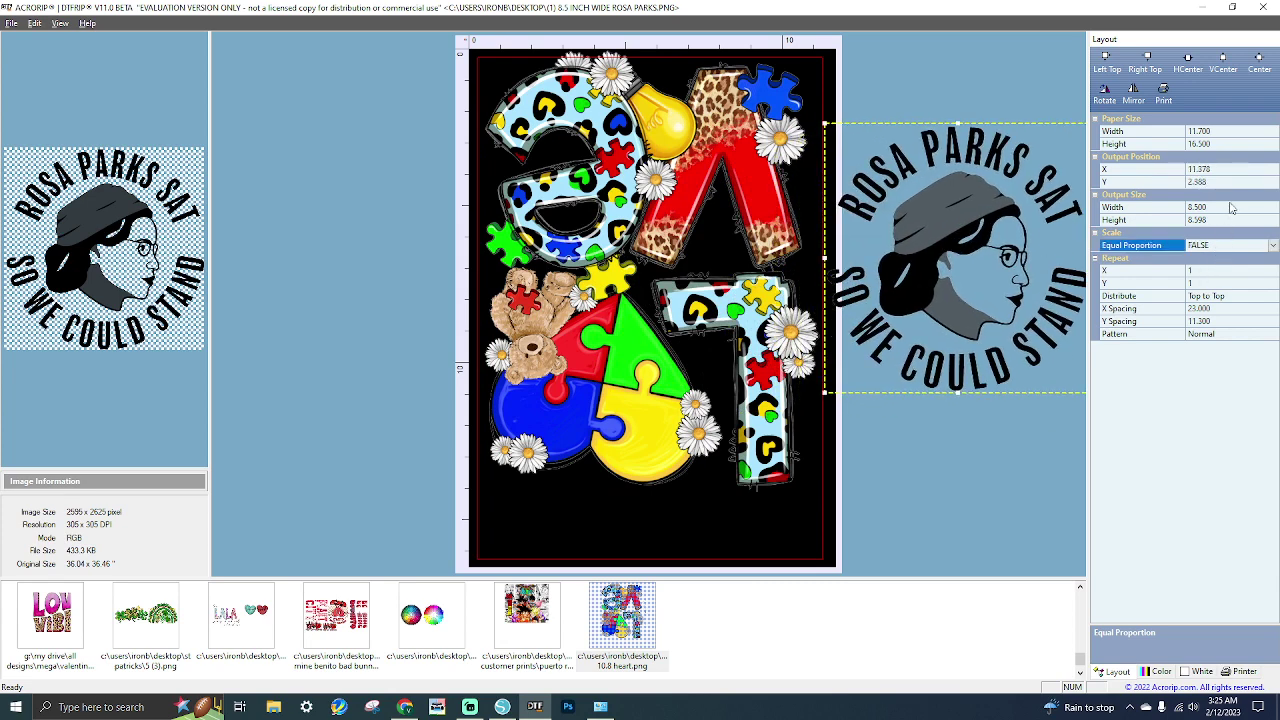
left_click(1230, 198)
left_click(1141, 208)
type("4")
key("Return")
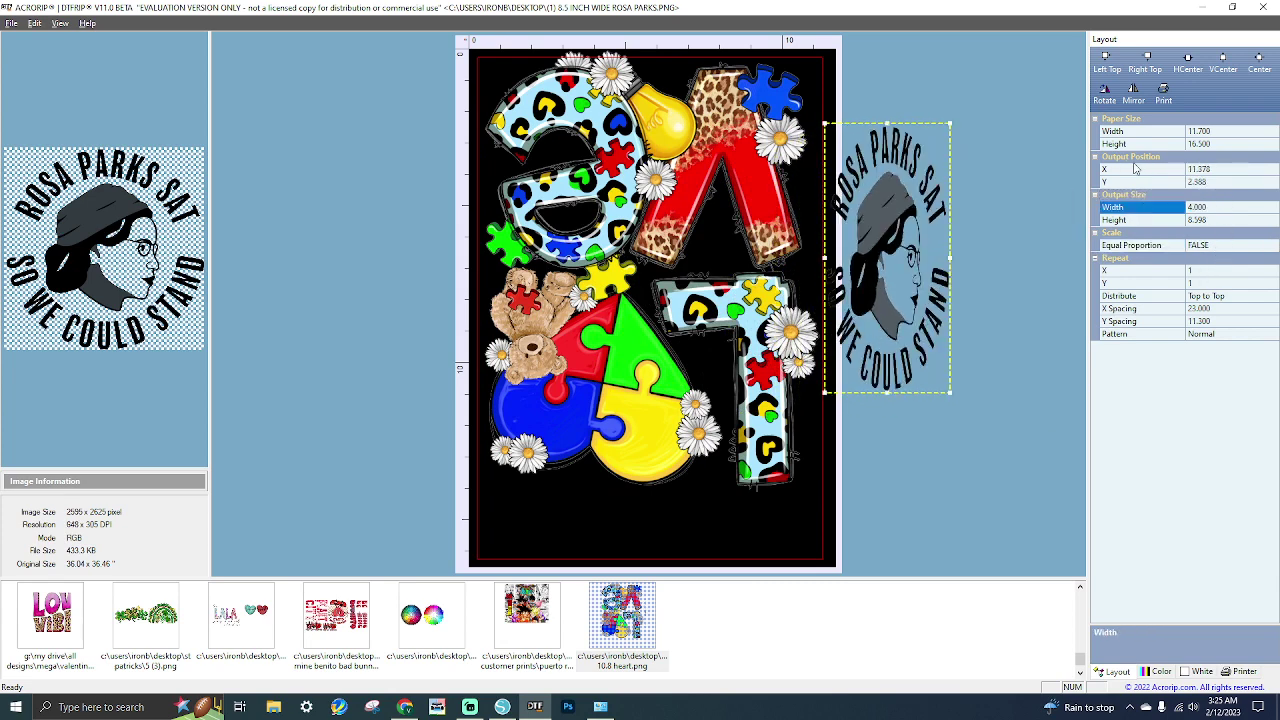
Move the narrowed Rosa Parks image away from the page and turn its Equal Proportion back on.
left_click_drag(899, 284, 984, 249)
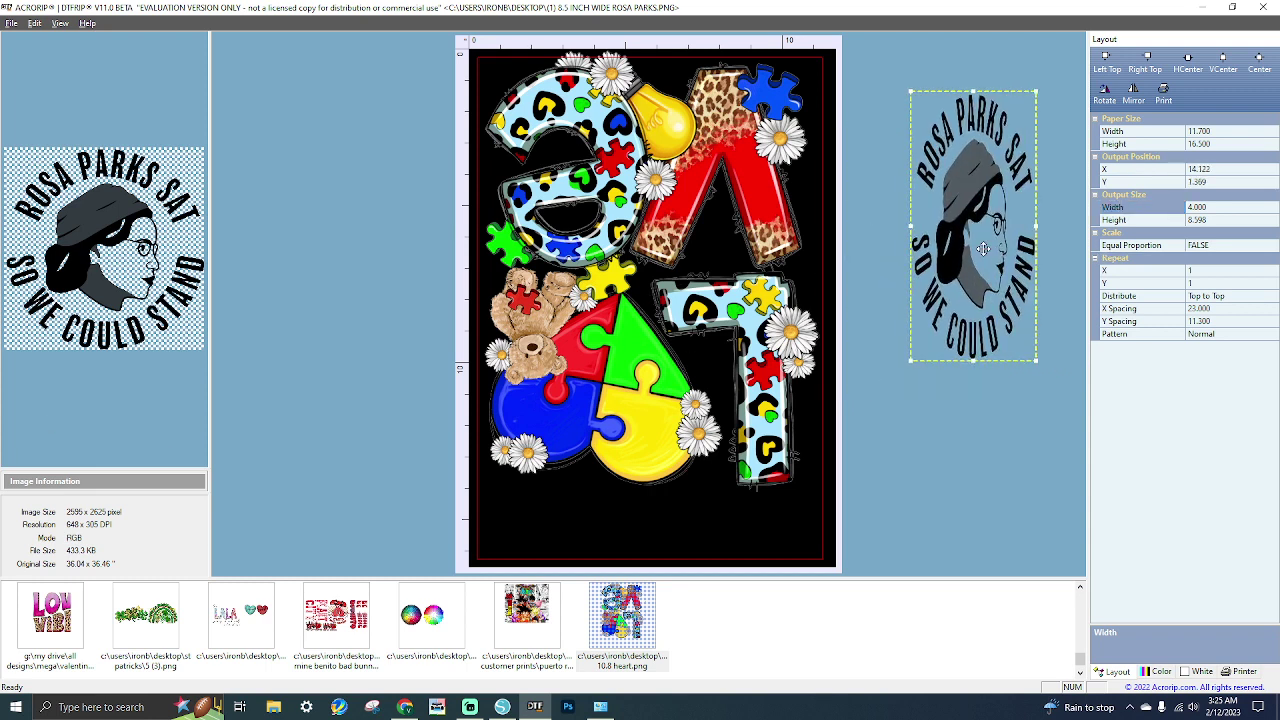
left_click(1220, 246)
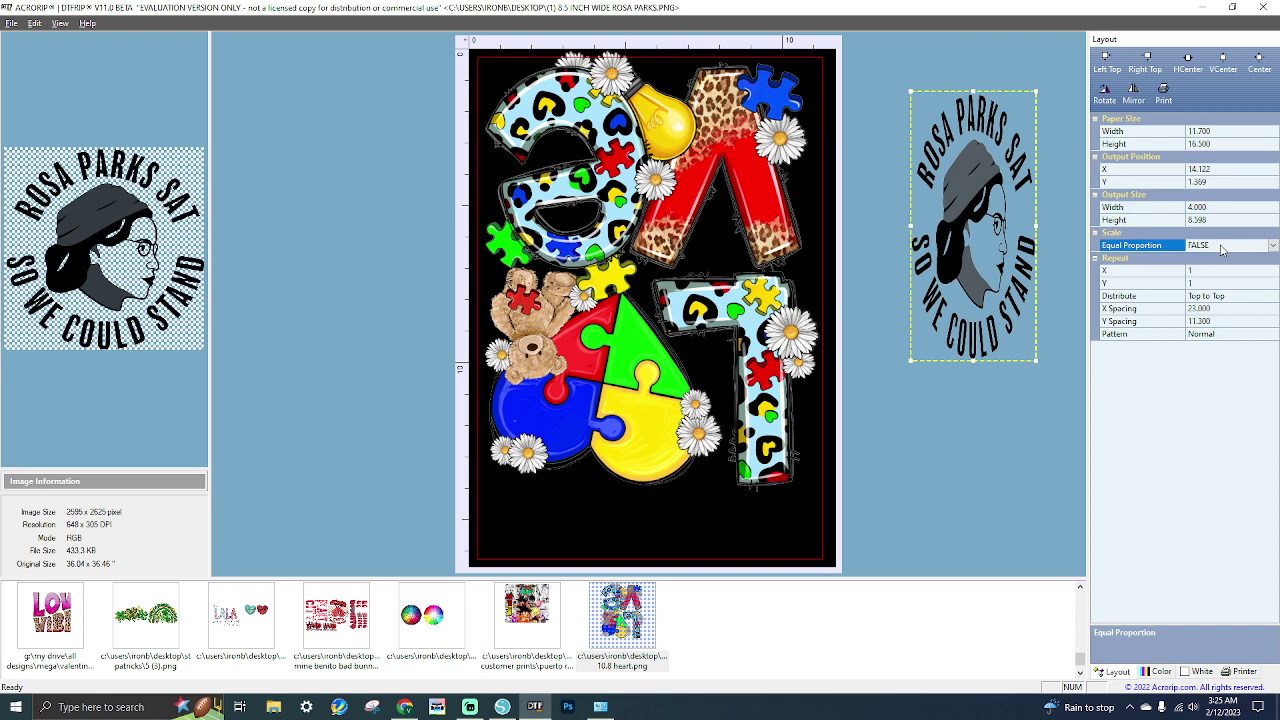
double_click(1220, 246)
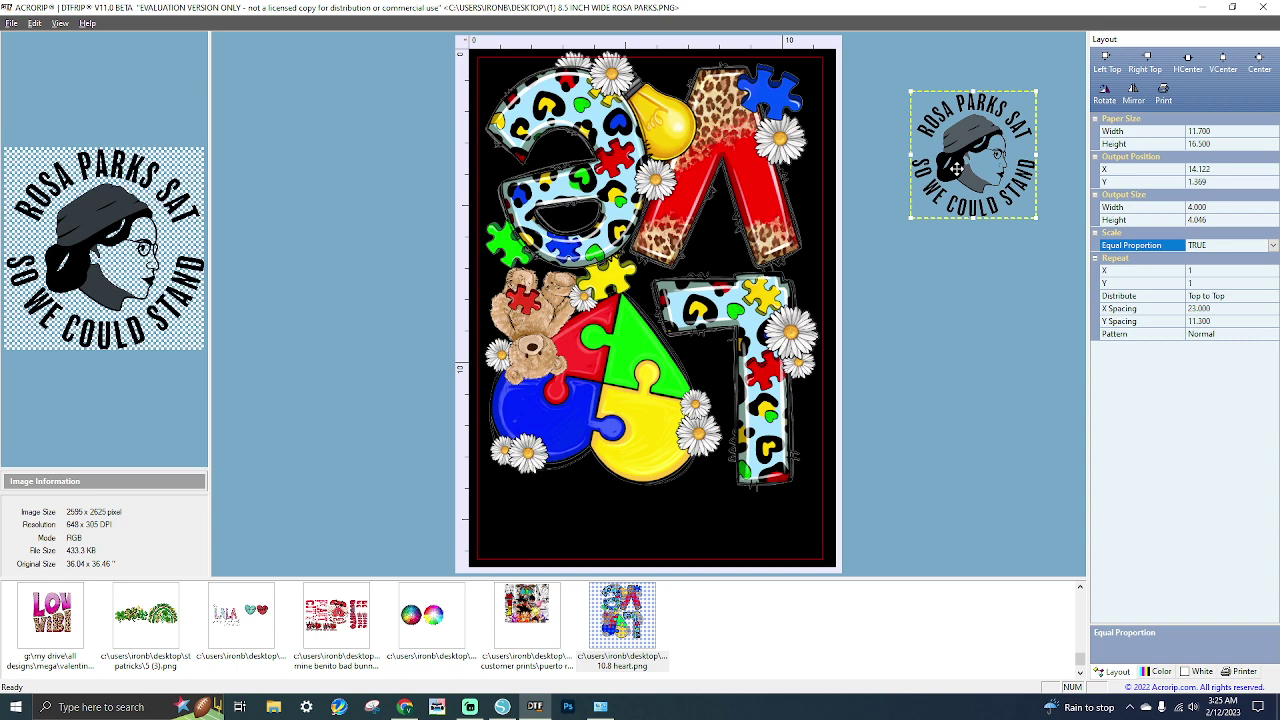
Set the Rosa Parks image's width to 8.5 inches and reposition it beside the page.
left_click(1212, 207)
type("8.5")
key("Return")
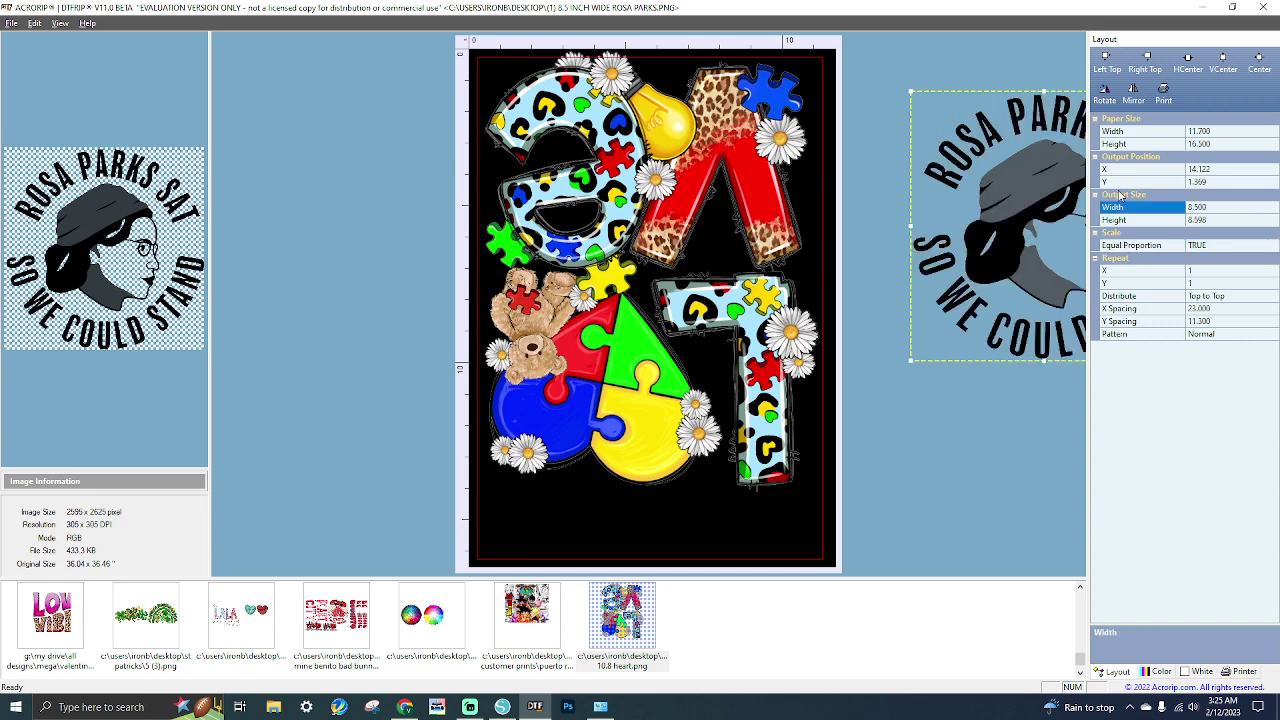
left_click_drag(1055, 267, 1001, 249)
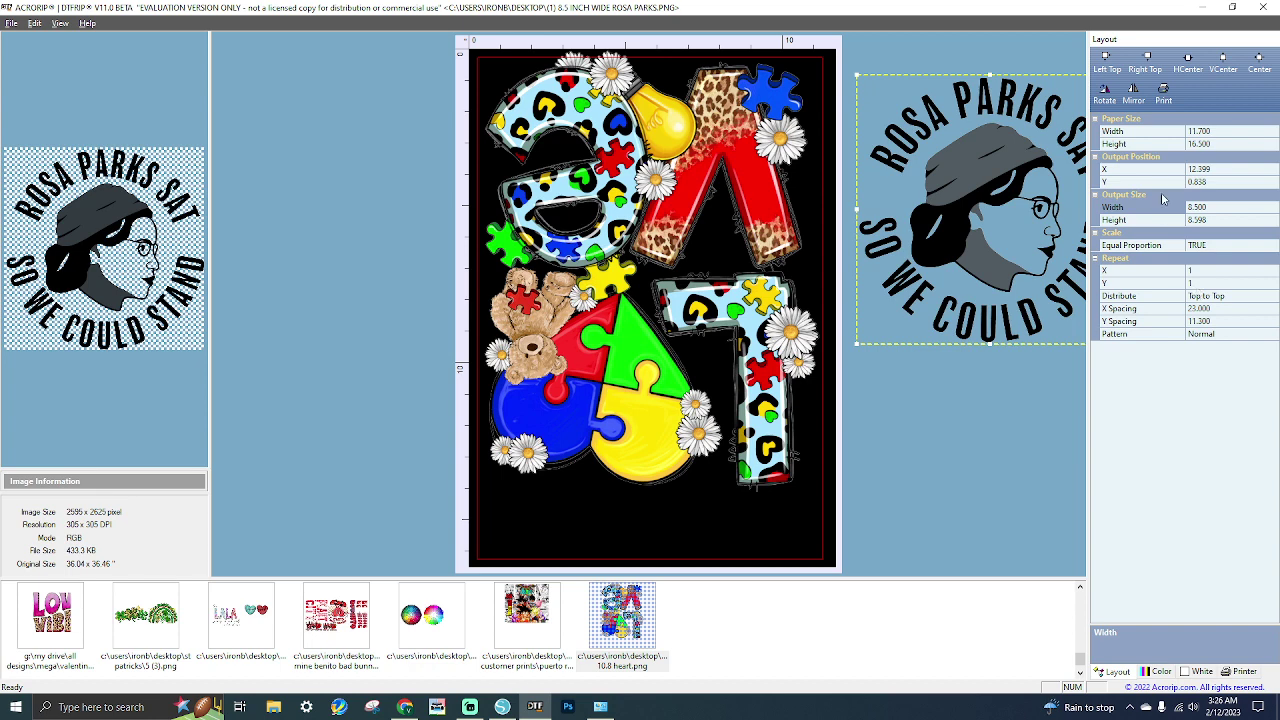
Move the LOVE image off the page and place the Rosa Parks image at about X 0.19, Y 0.43 inches.
left_click(568, 130)
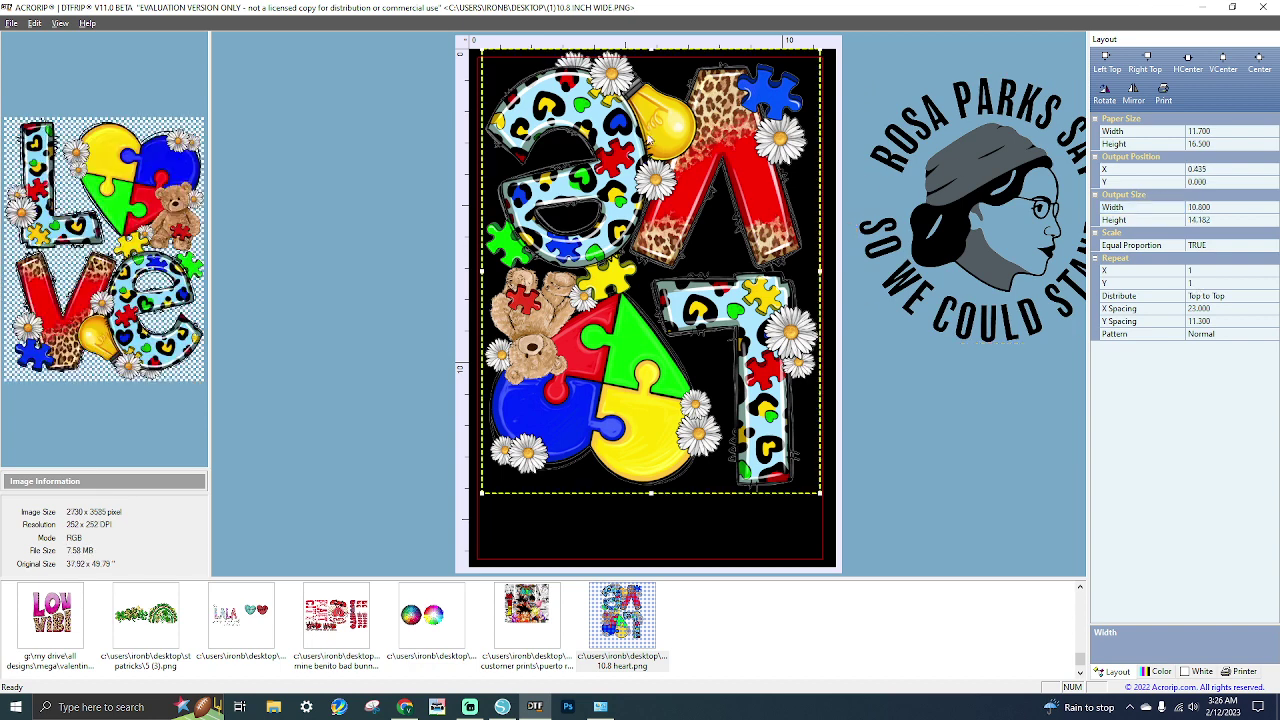
left_click_drag(568, 130, 984, 265)
left_click_drag(1003, 140, 657, 123)
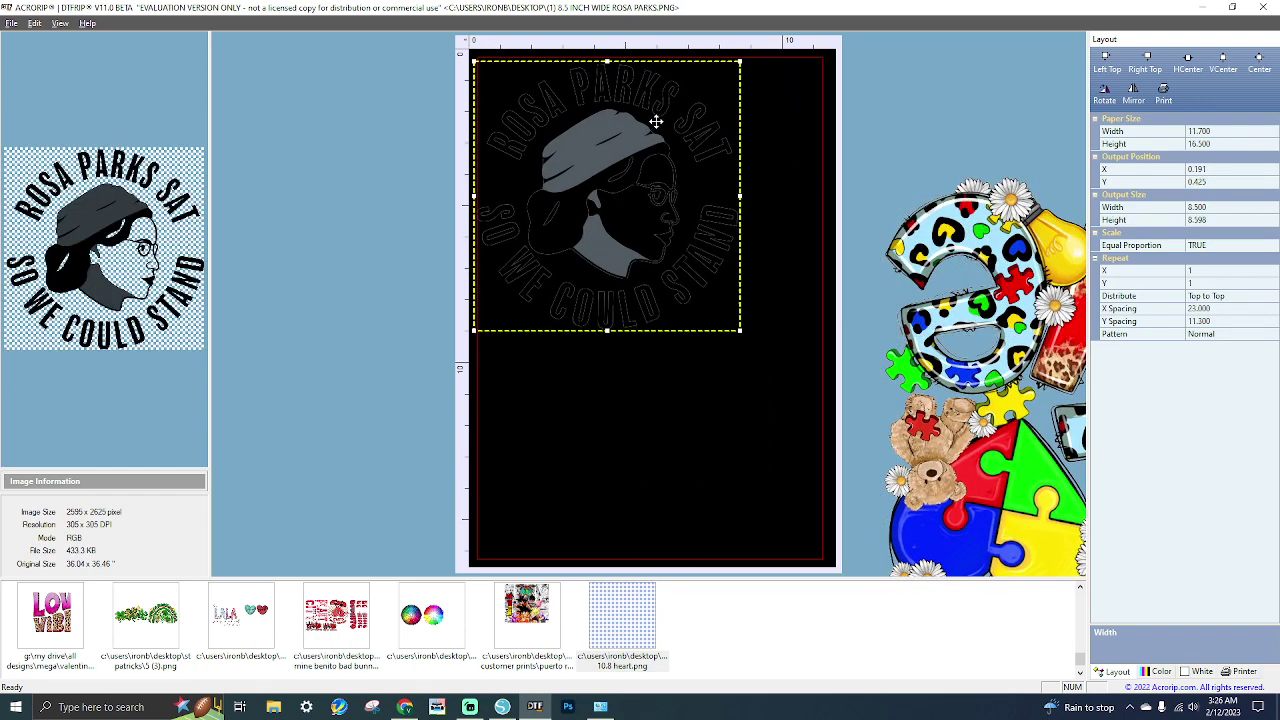
Repeat the Rosa Parks image twice horizontally with an X spacing of 8.9 inches.
left_click(1101, 270)
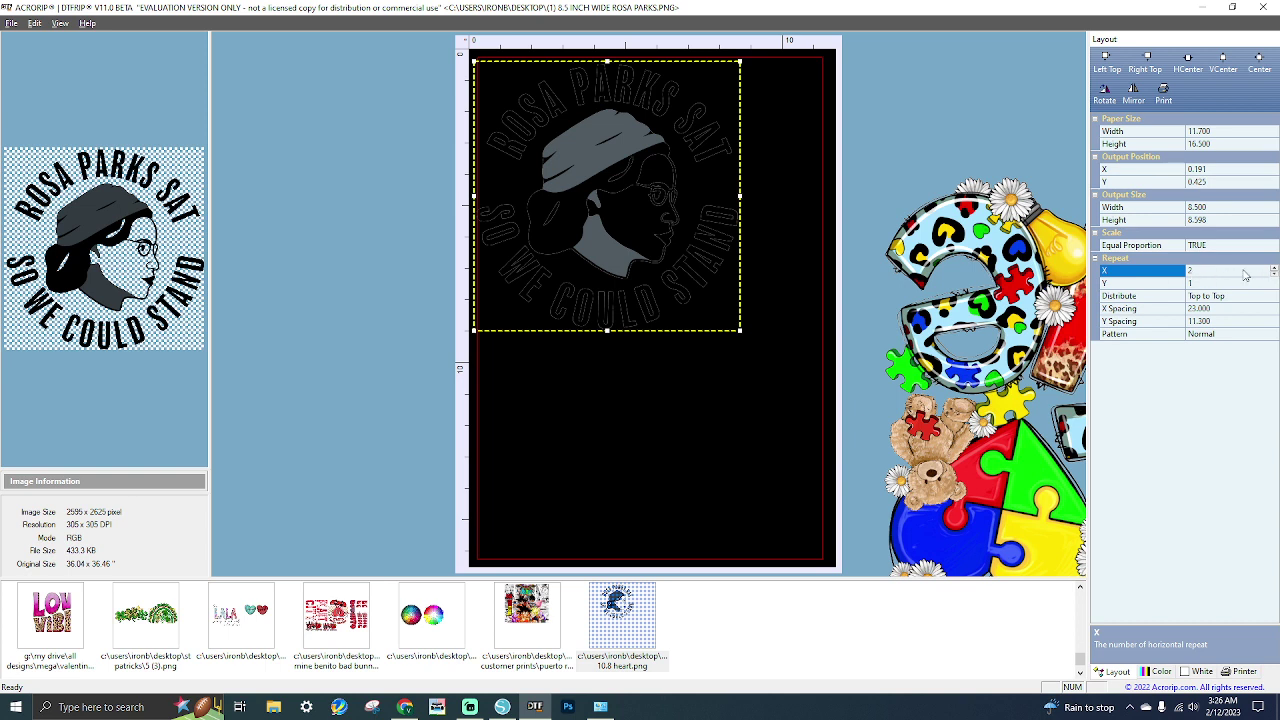
left_click(1198, 308)
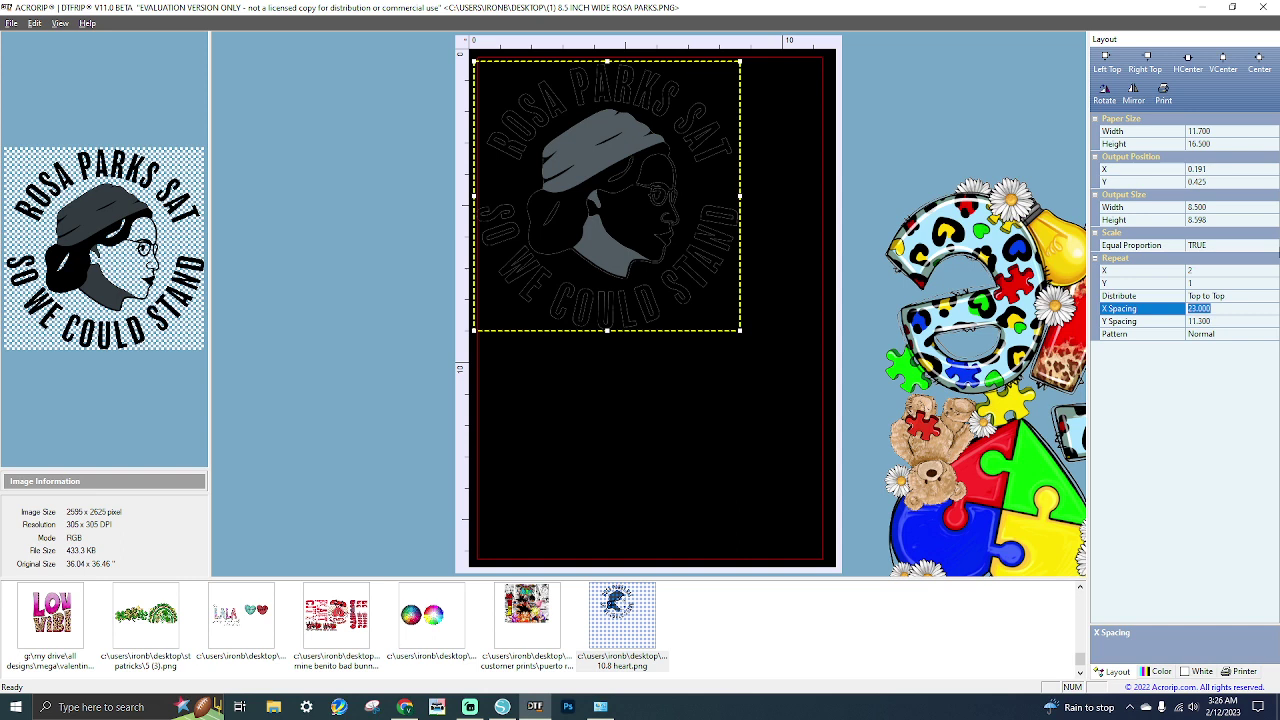
type("8.9")
key("Return")
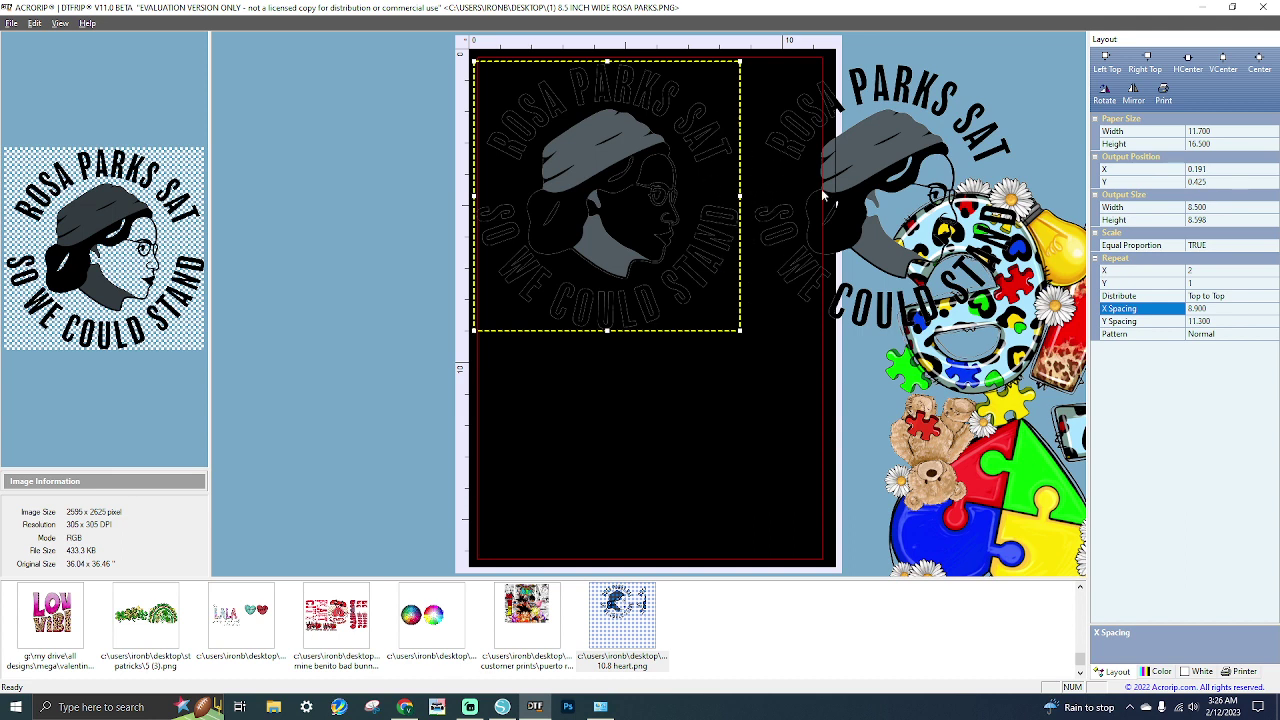
Repeat the Rosa Parks image twice vertically with a Y spacing of 8.5 inches.
left_click(1208, 284)
left_click(1274, 282)
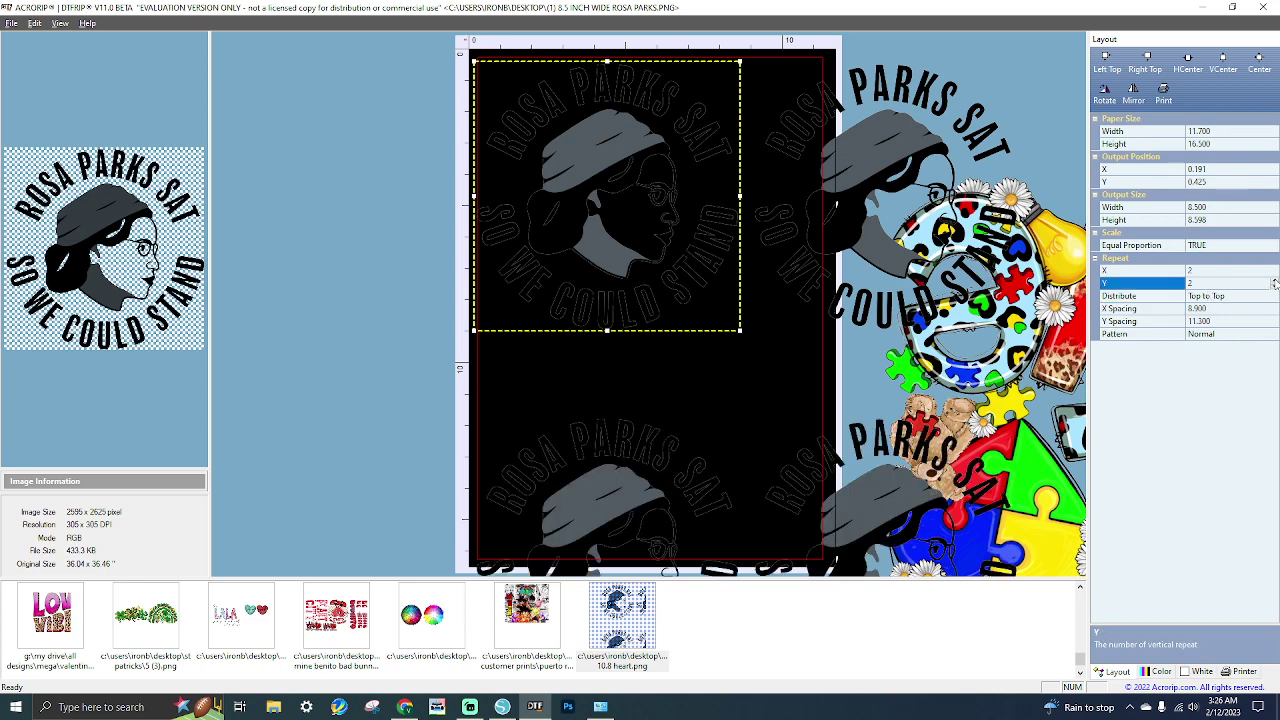
left_click(1231, 321)
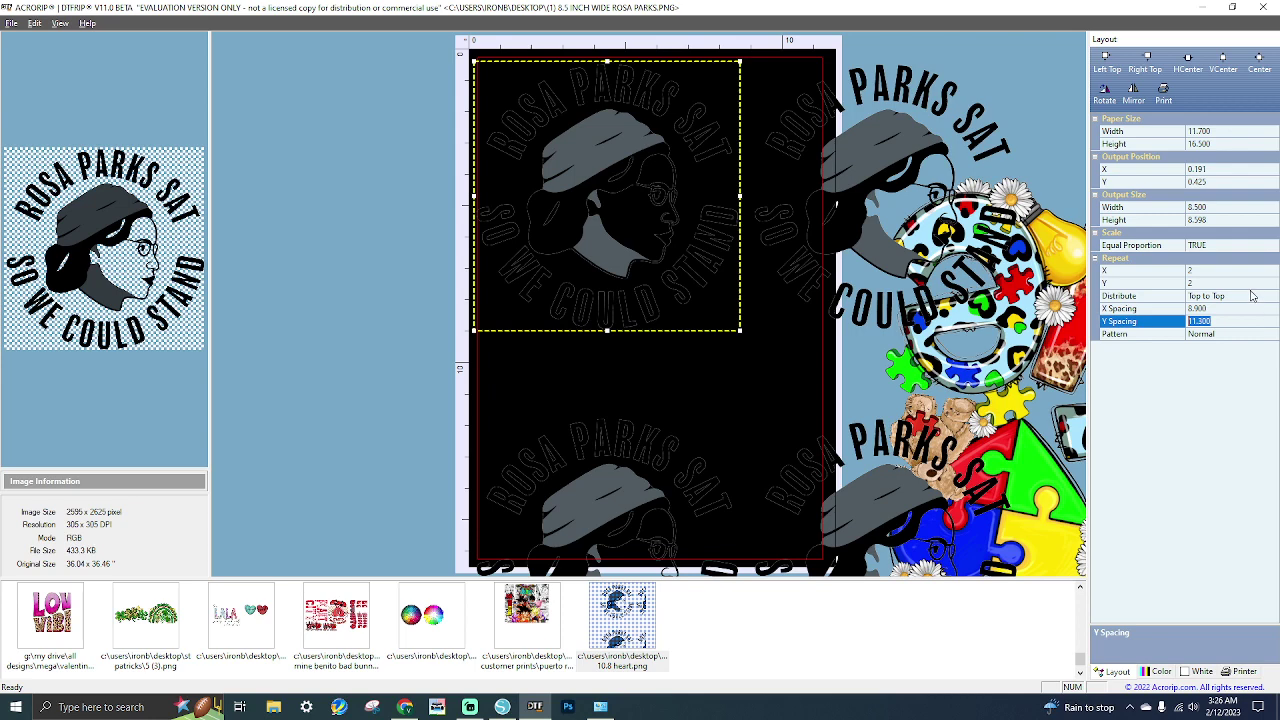
type("8.5")
key("Return")
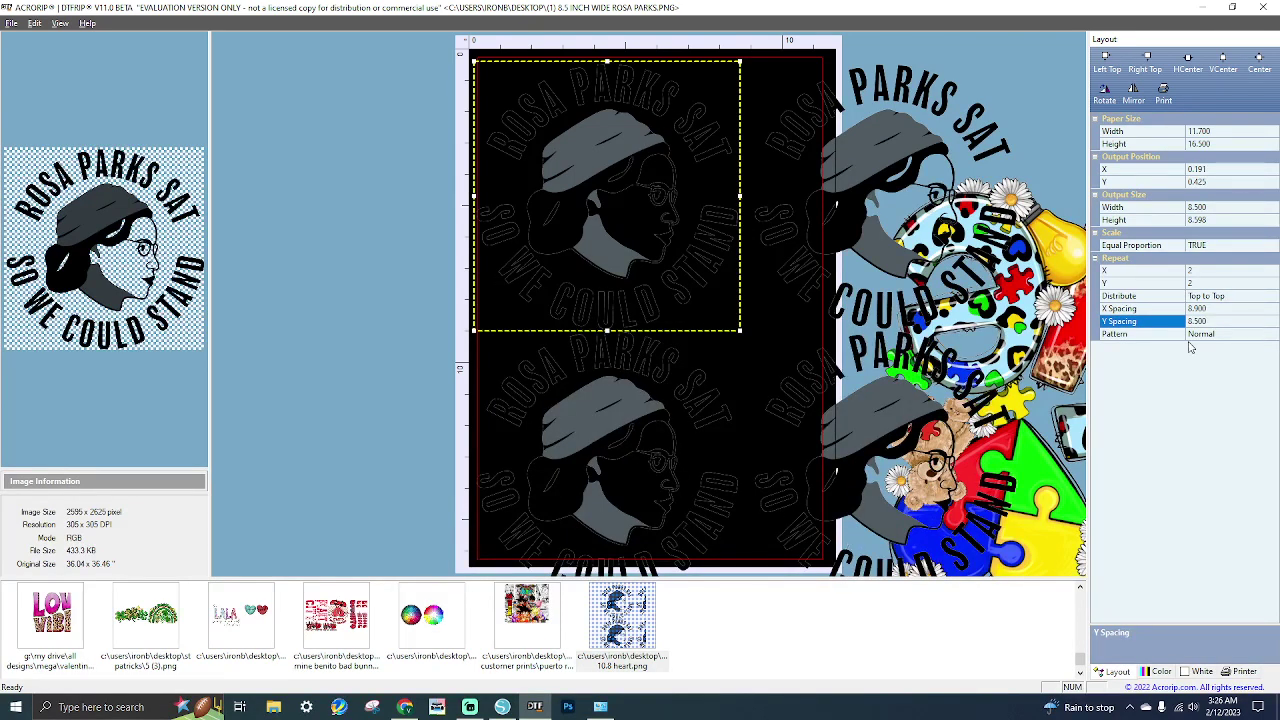
Reset the Rosa Parks image to a single copy with X and Y repeat counts of 1.
left_click(1229, 245)
left_click(1229, 284)
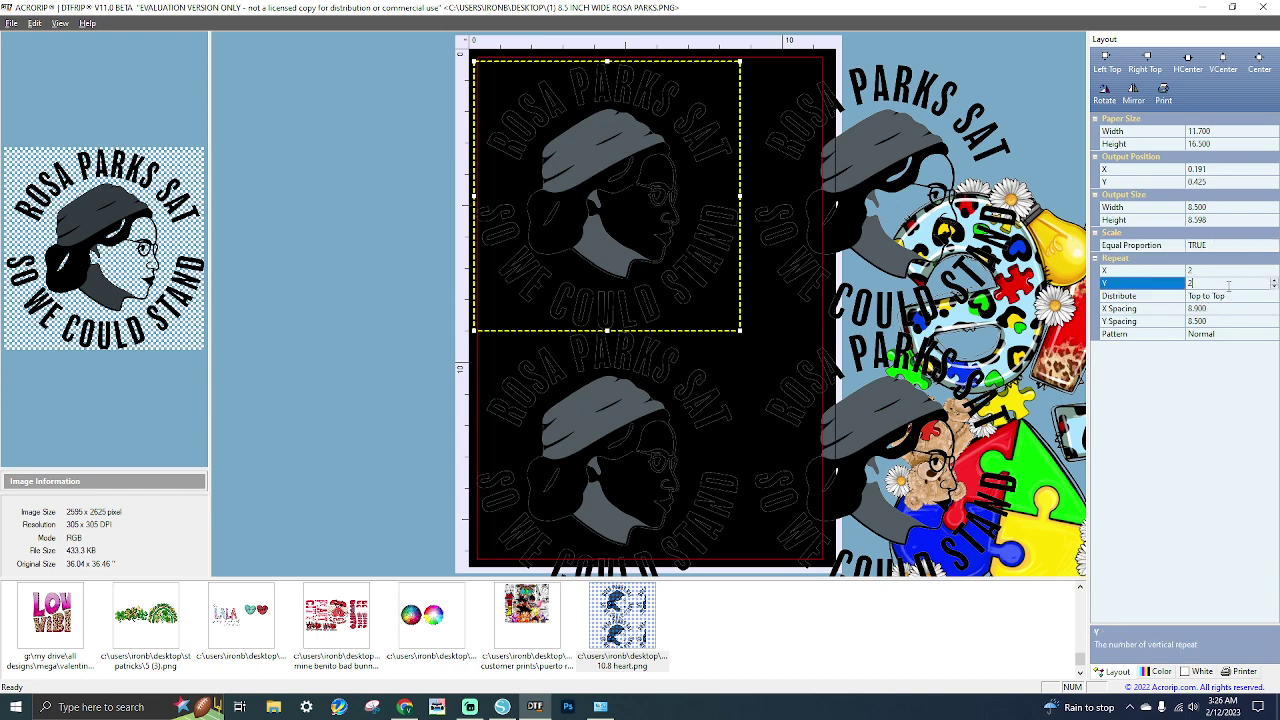
left_click(1261, 270)
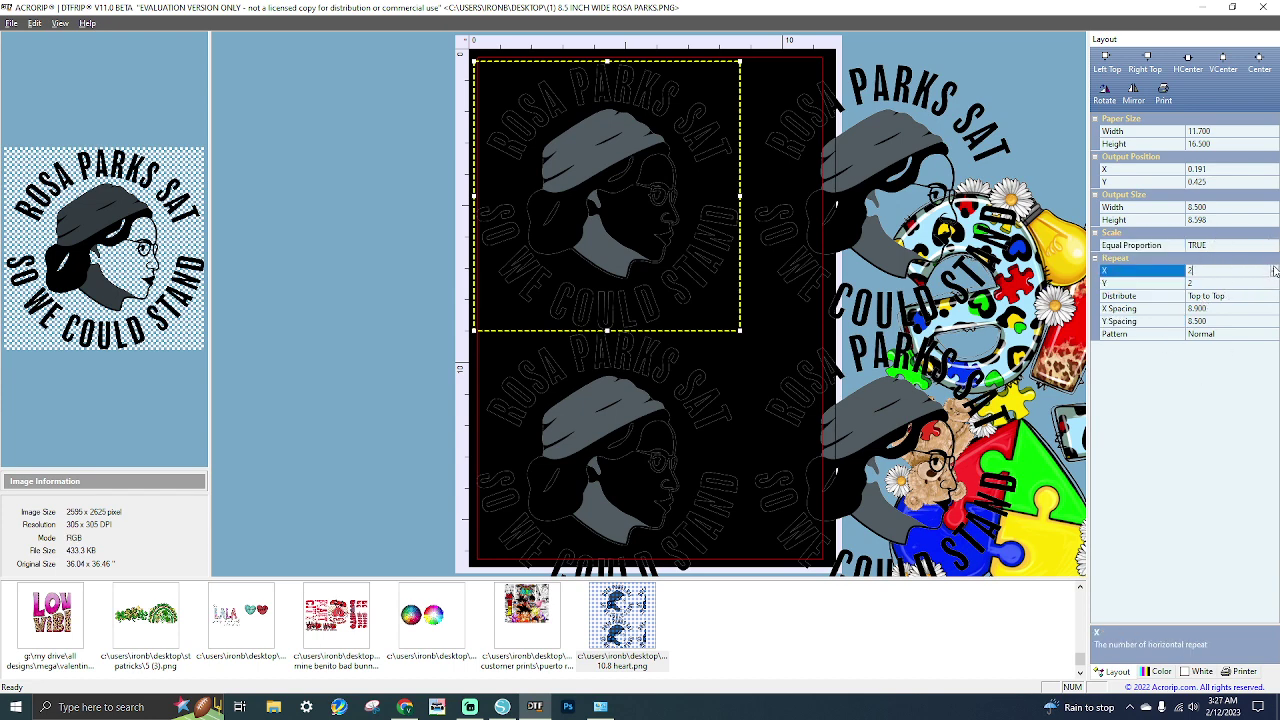
left_click(1274, 269)
left_click(1274, 274)
left_click(1273, 284)
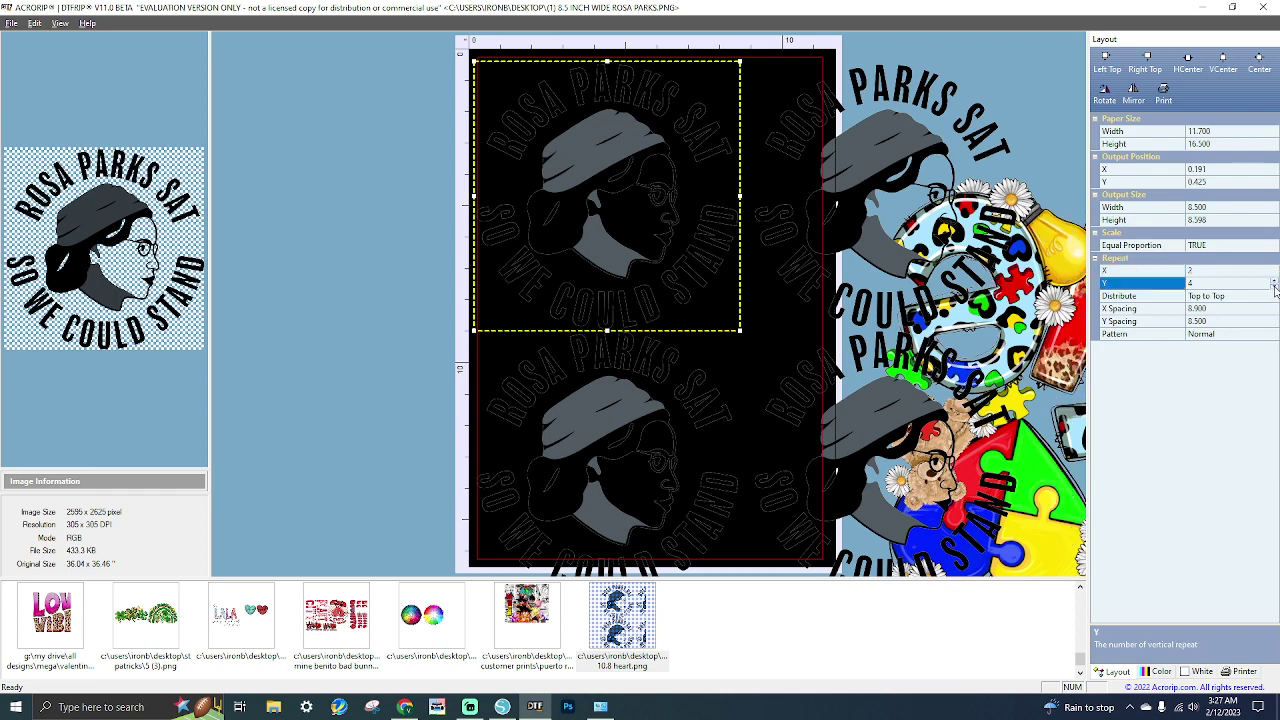
left_click(1274, 287)
left_click(1264, 271)
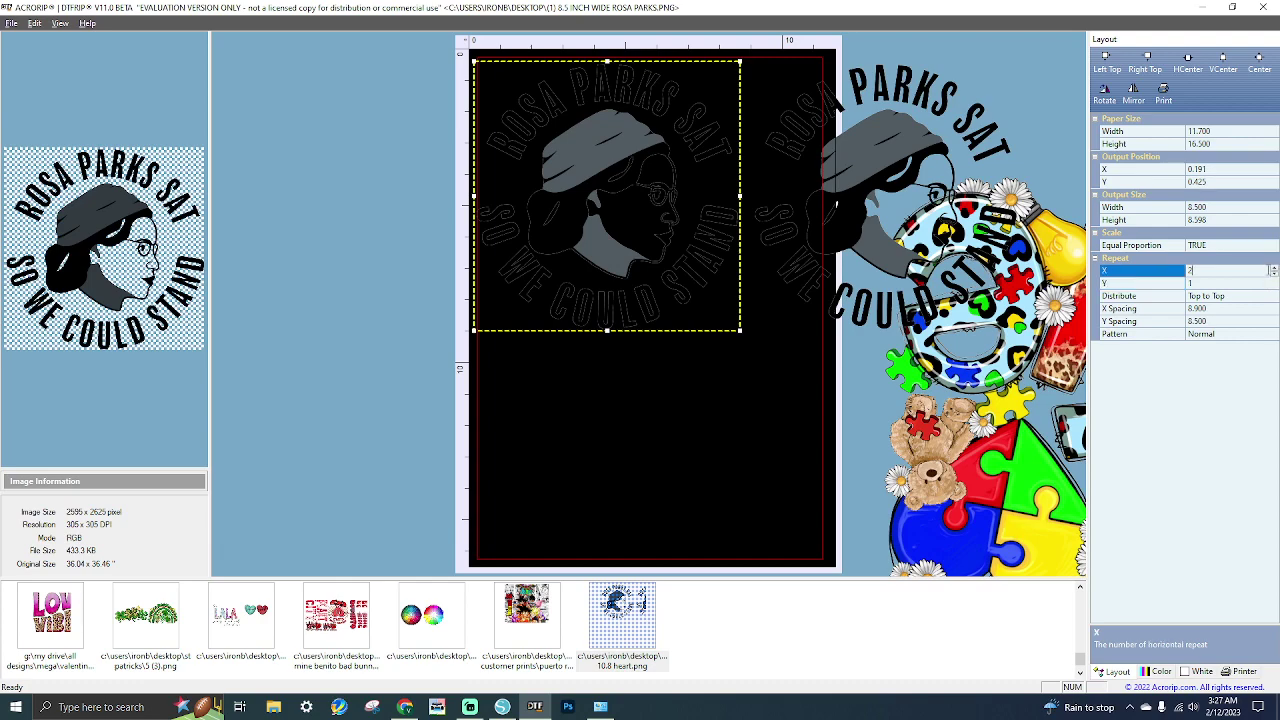
left_click(1274, 274)
Move the Rosa Parks image off the page and place the LOVE image at about X 0.36, Y 0.30 inches.
left_click_drag(569, 251, 989, 261)
left_click(989, 261)
left_click_drag(993, 438, 595, 319)
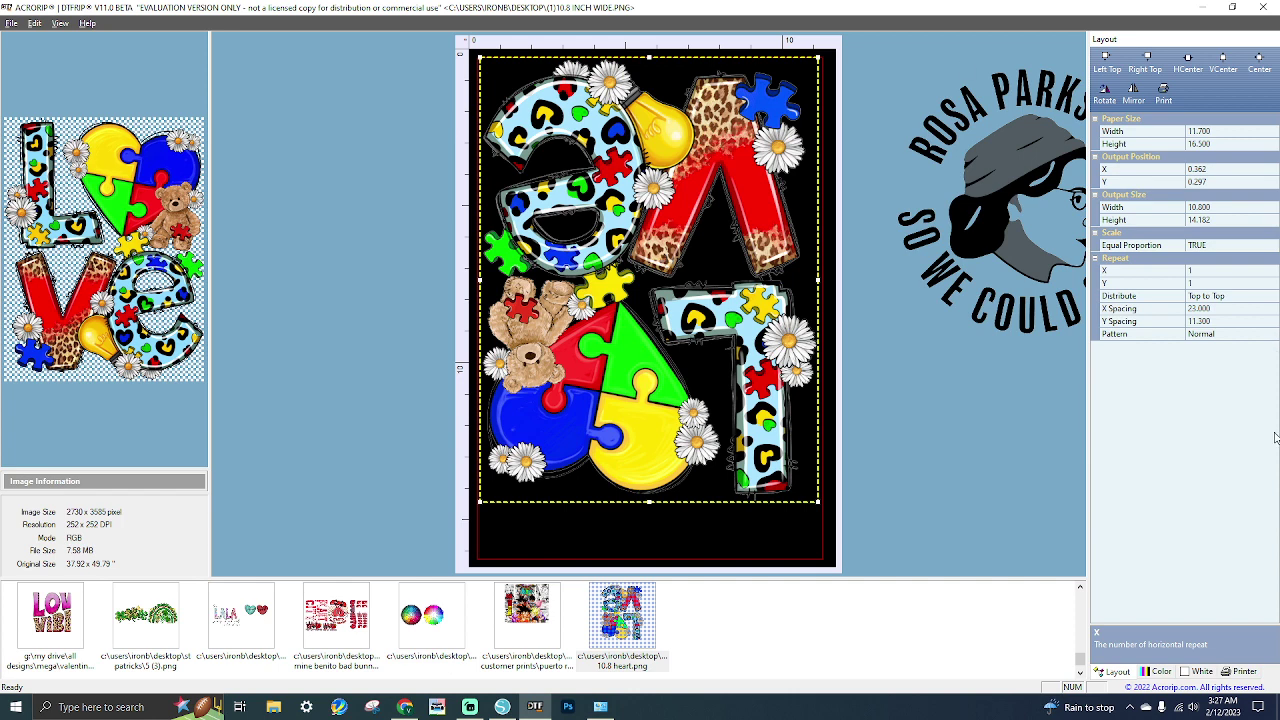
Set the LOVE image's repeat pattern to Even Number Rotate 180.
left_click(1236, 337)
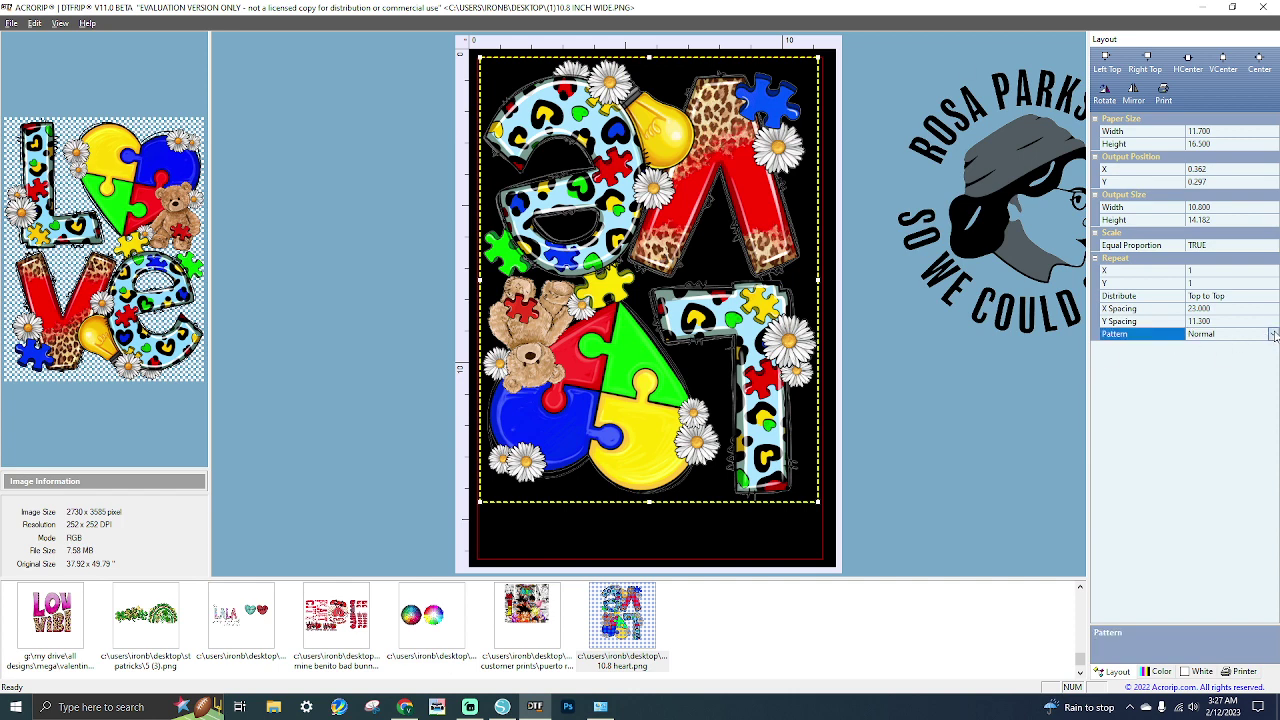
left_click(1267, 336)
left_click(1245, 365)
left_click(708, 318)
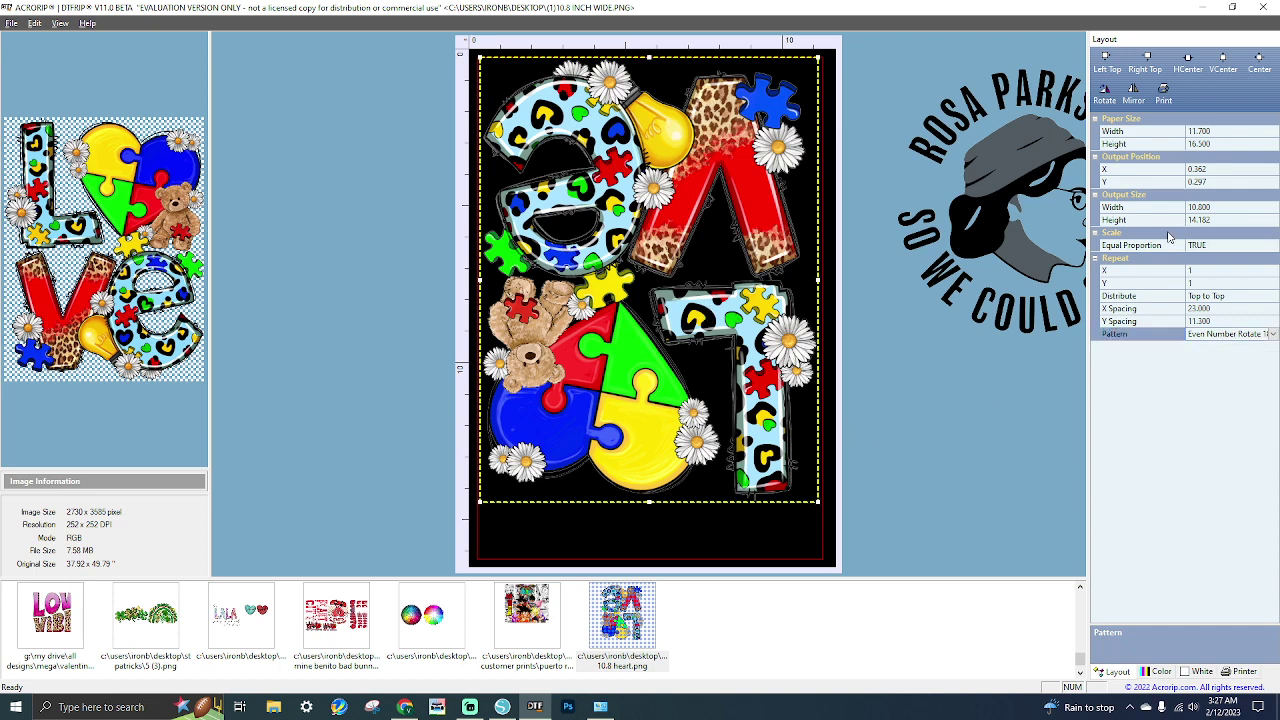
Set the LOVE image's width to 4 inches and its horizontal repeat count to 4.
left_click(1233, 208)
type("4")
key("Return")
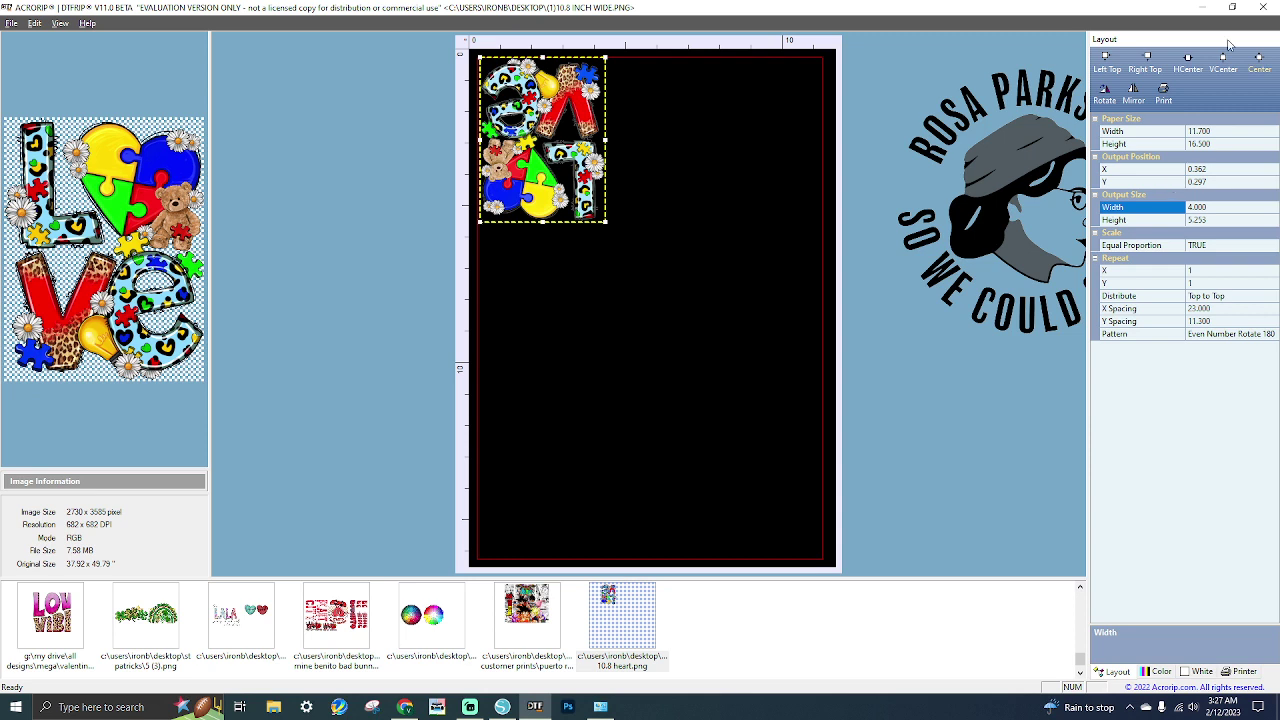
left_click(1219, 271)
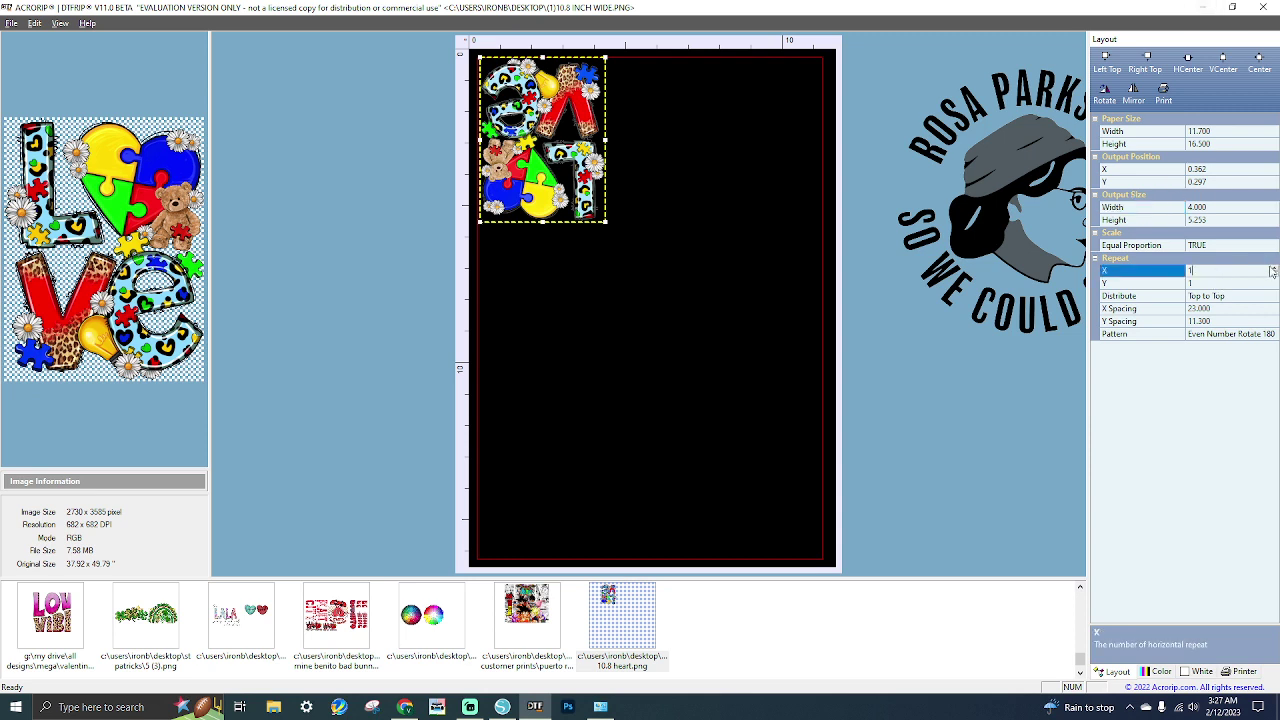
left_click(1273, 268)
left_click(1274, 269)
left_click(1227, 308)
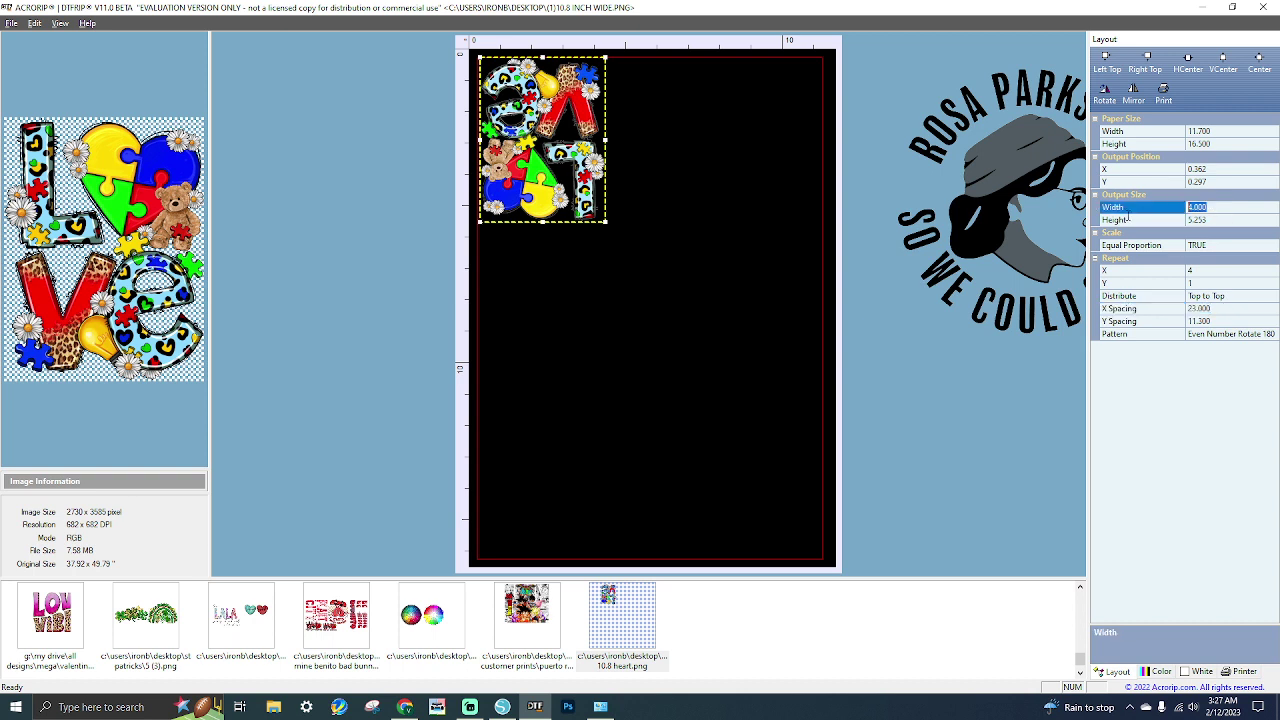
Set the LOVE image's width to 3 inches and its X spacing to 3.2 inches.
left_click(1217, 207)
type("3")
key("Return")
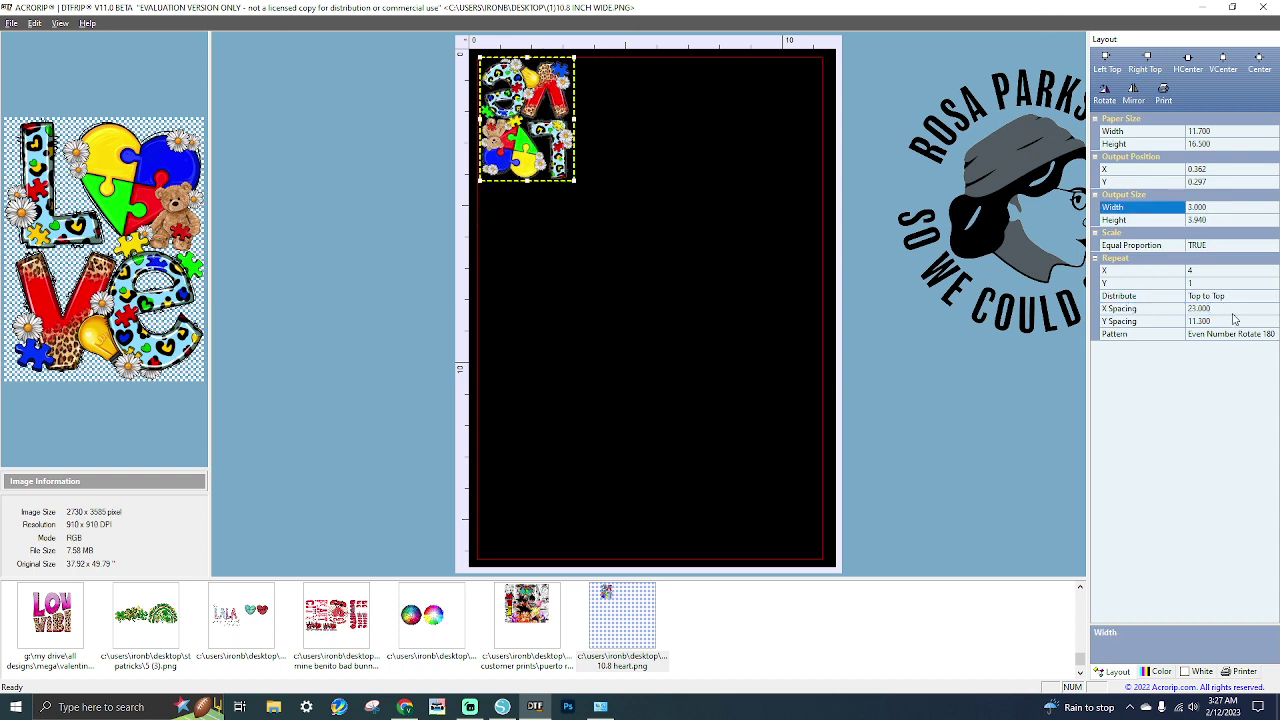
left_click(1226, 309)
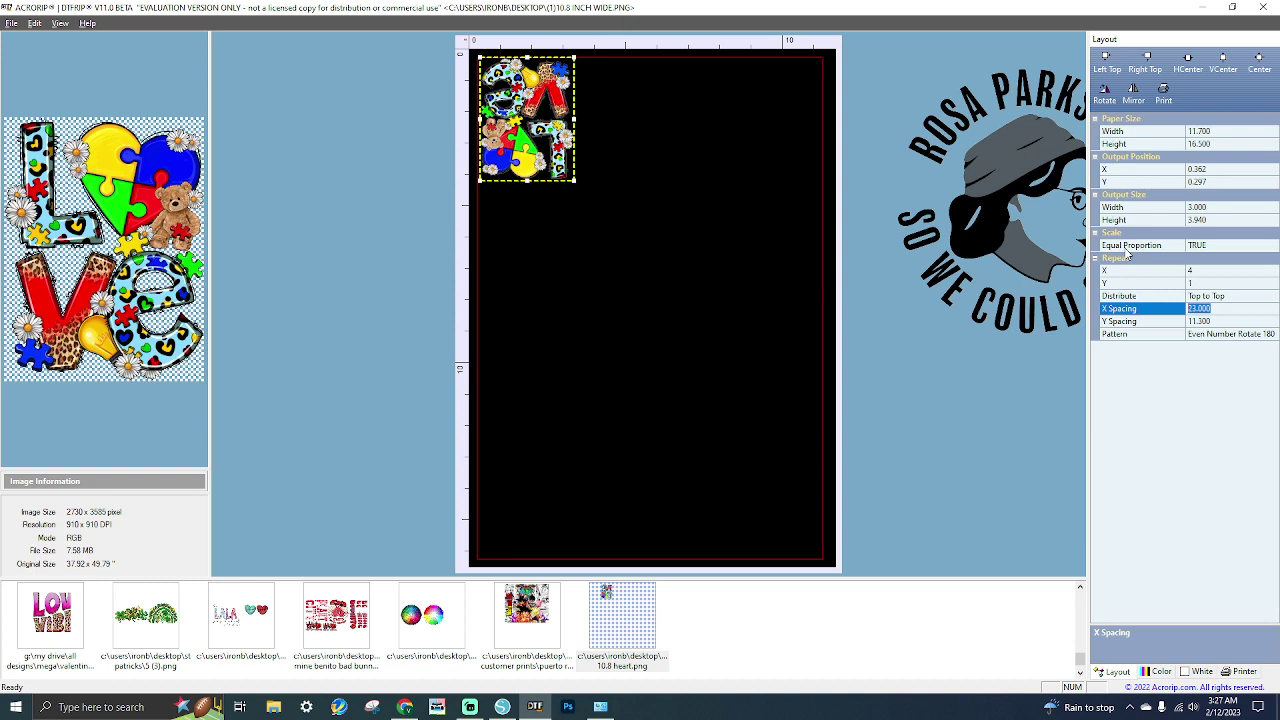
type("3.2")
key("Return")
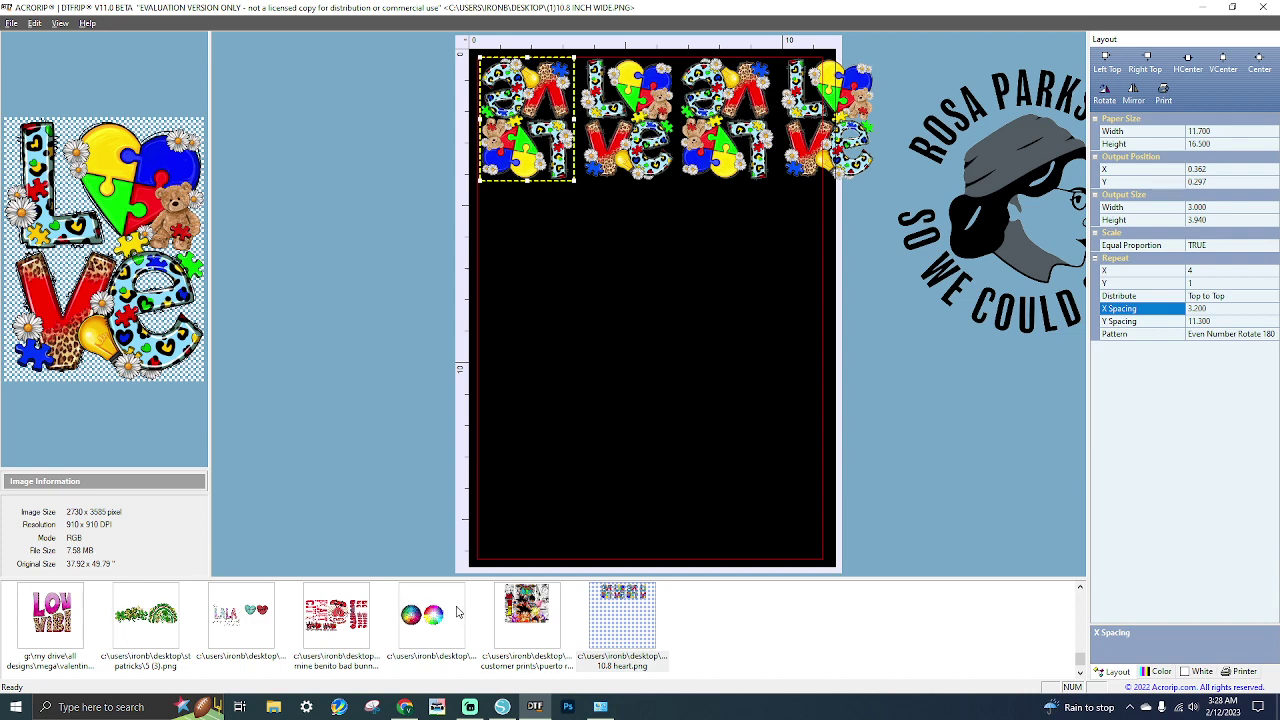
Open the saved Nike cow q5 layout from the thumbnail list.
scroll(345, 617, "down", 1)
scroll(345, 617, "up", 3)
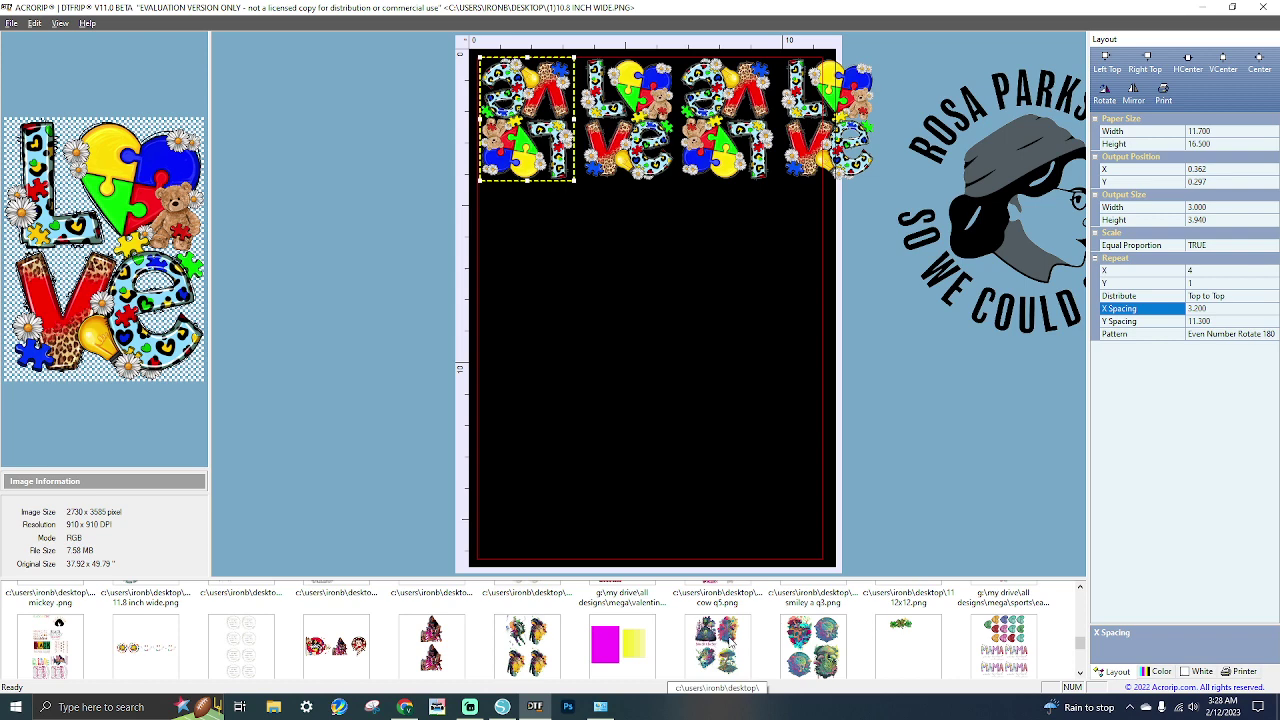
scroll(570, 628, "up", 4)
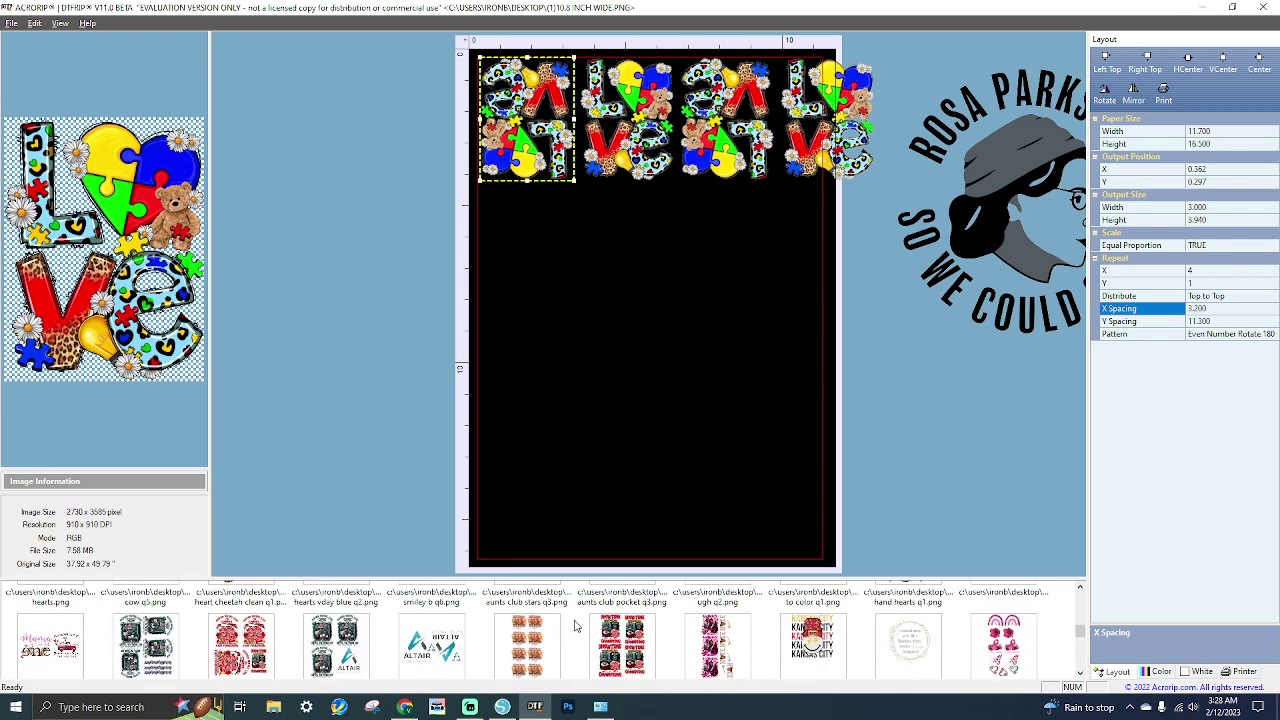
scroll(575, 626, "up", 3)
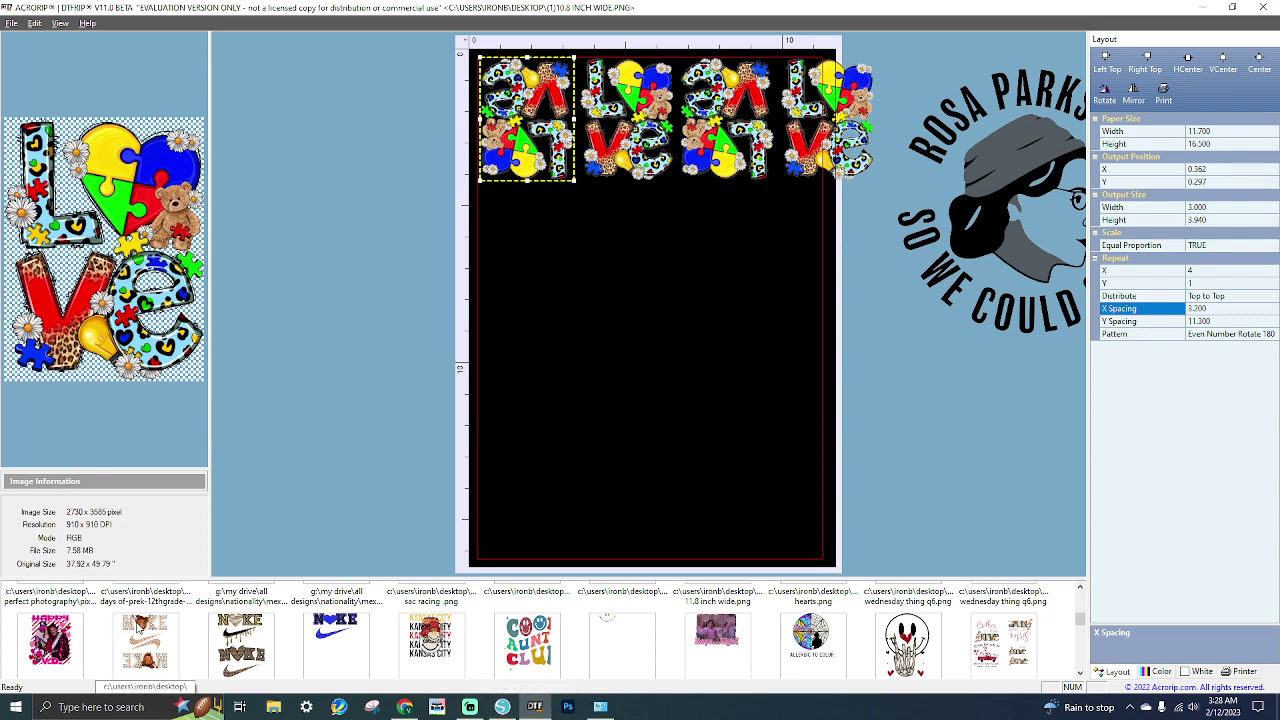
left_click(140, 660)
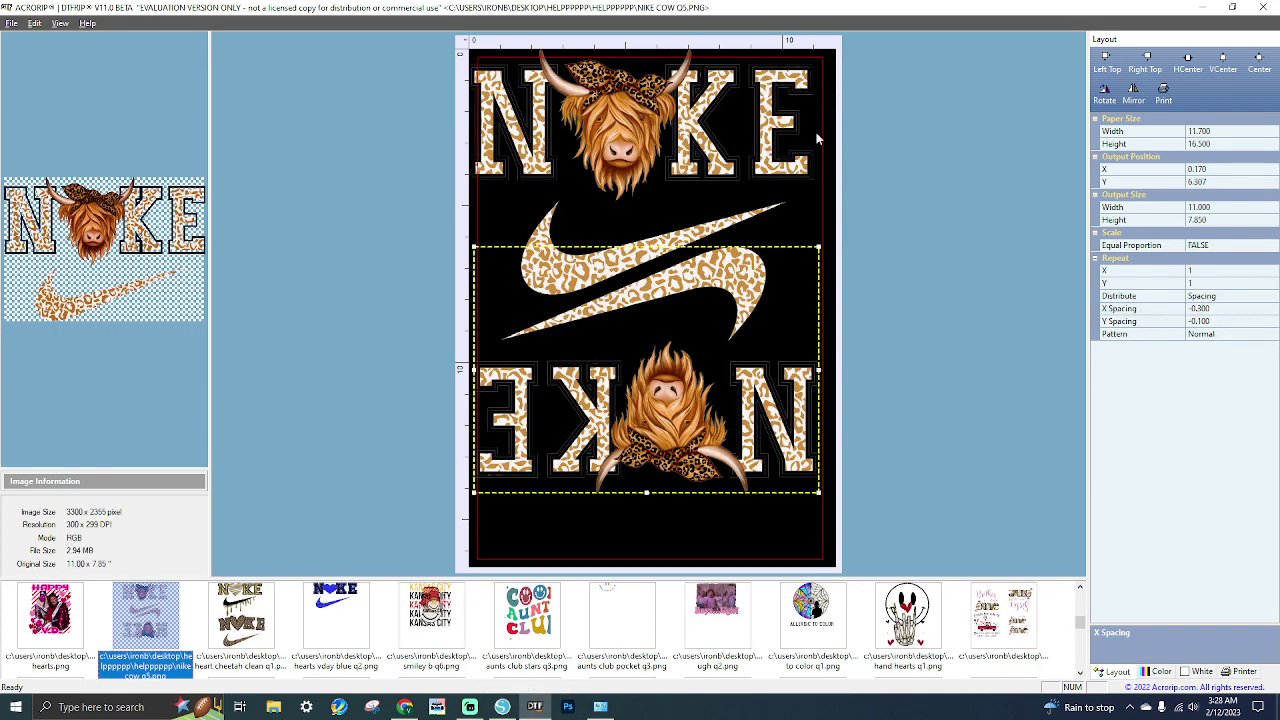
Set the upside-down Nike cow image's repeat pattern to Even Number Rotate 180.
left_click(1211, 335)
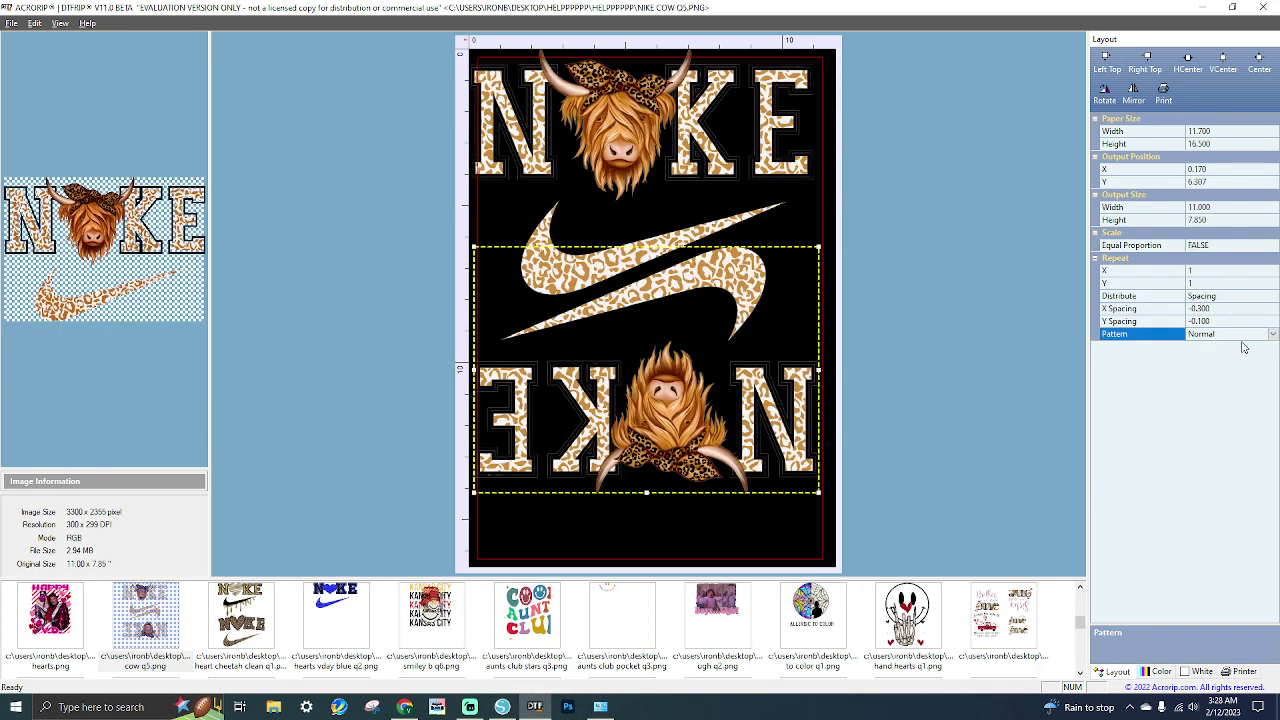
left_click(1273, 334)
left_click(1246, 359)
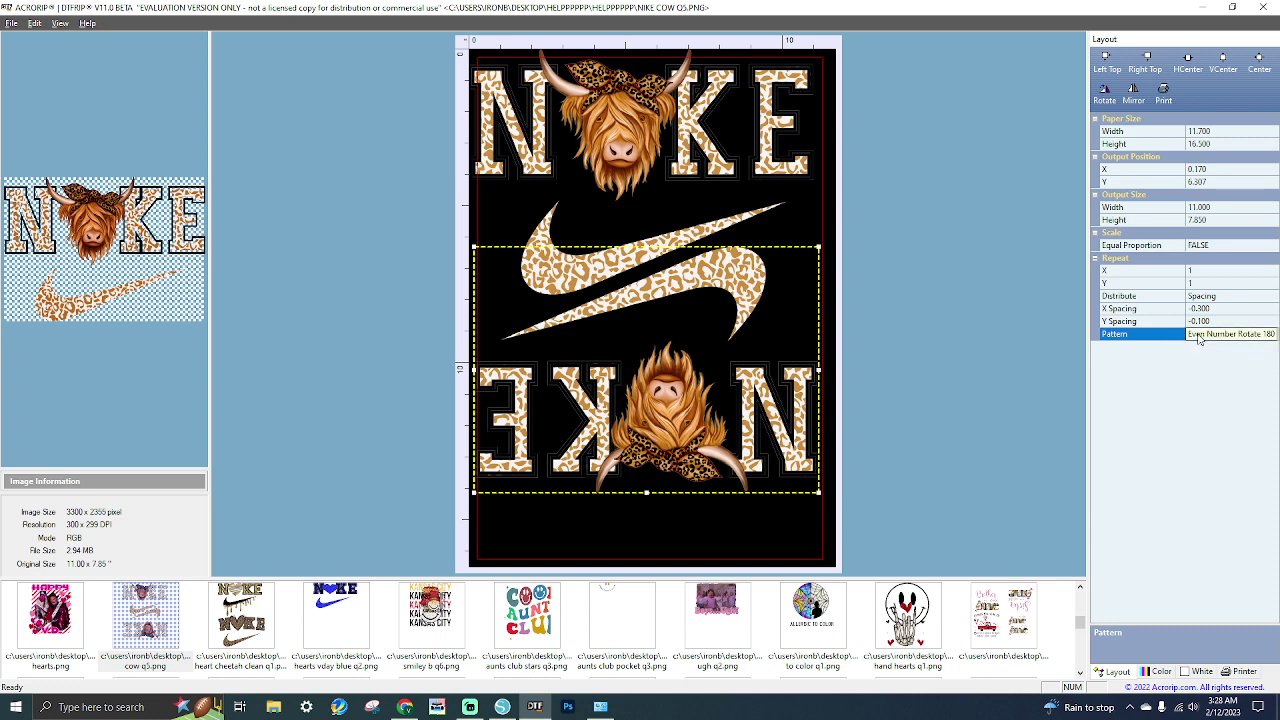
Delete the upside-down Nike cow image from the page.
left_click(660, 405)
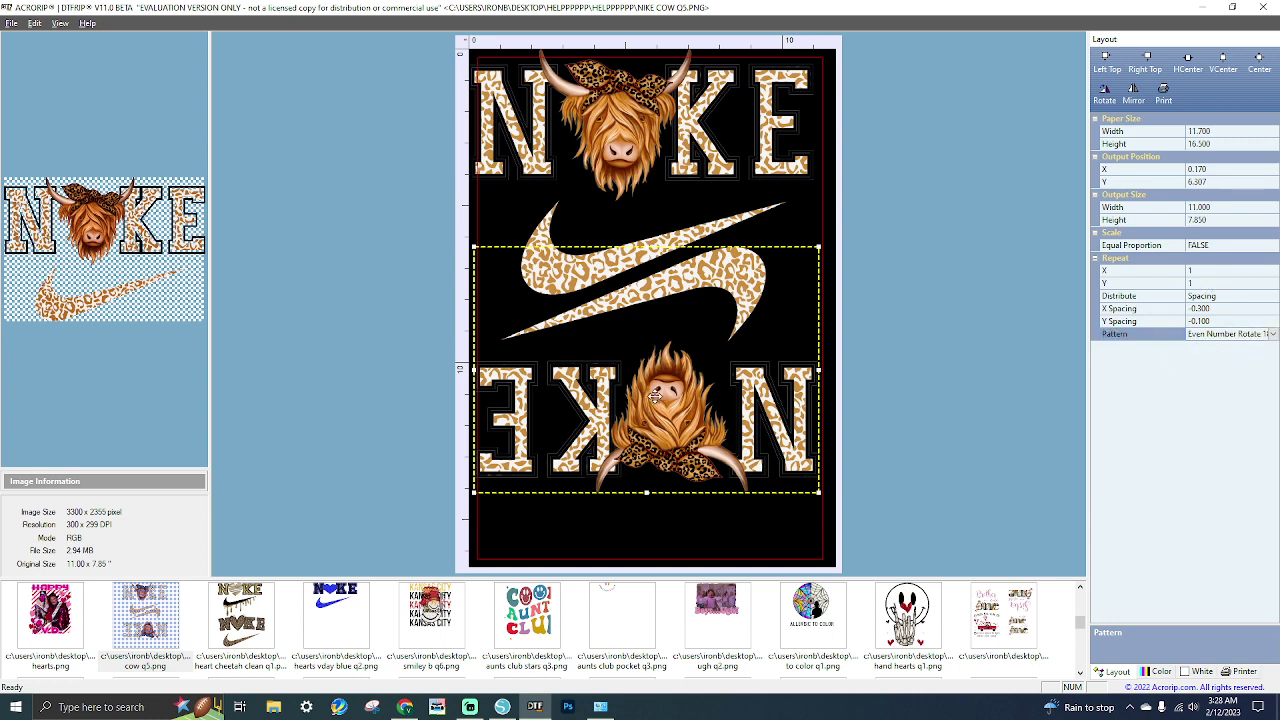
key("Delete")
Shrink the remaining Nike cow image to about 3.58 by 2.54 inches and move it to about X 0.40, Y 0.40.
left_click(691, 384)
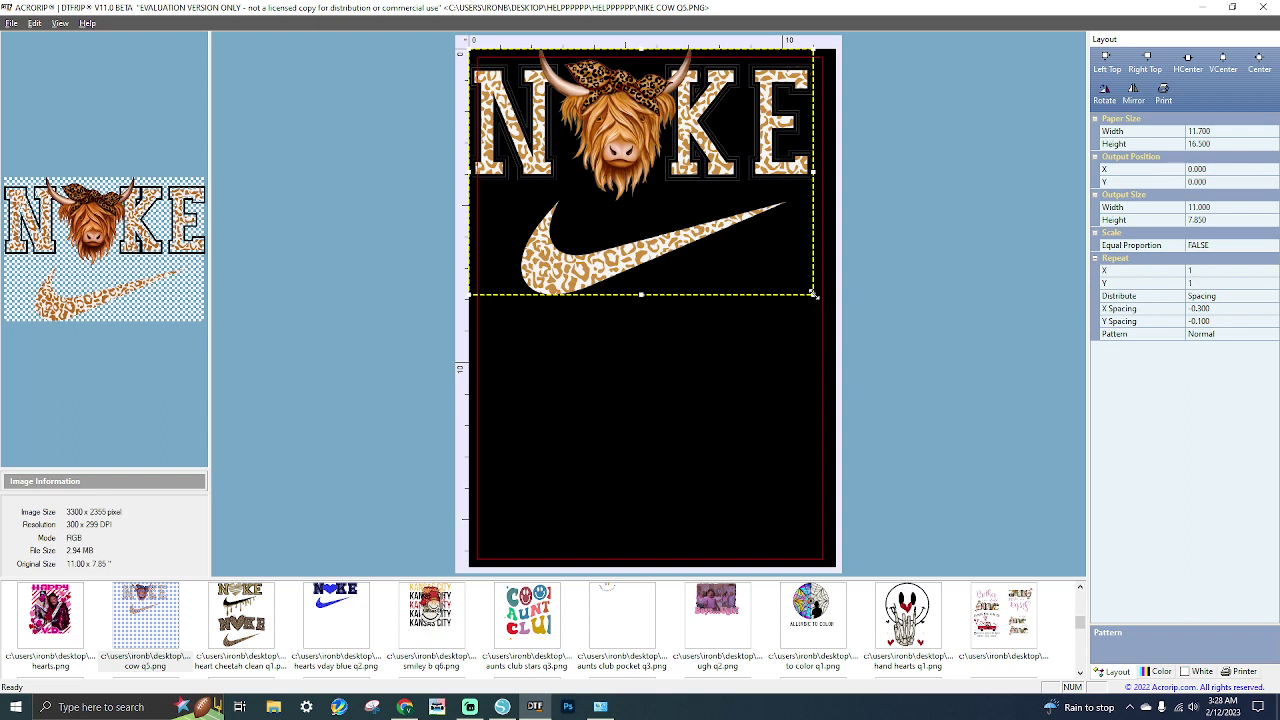
left_click_drag(813, 295, 587, 130)
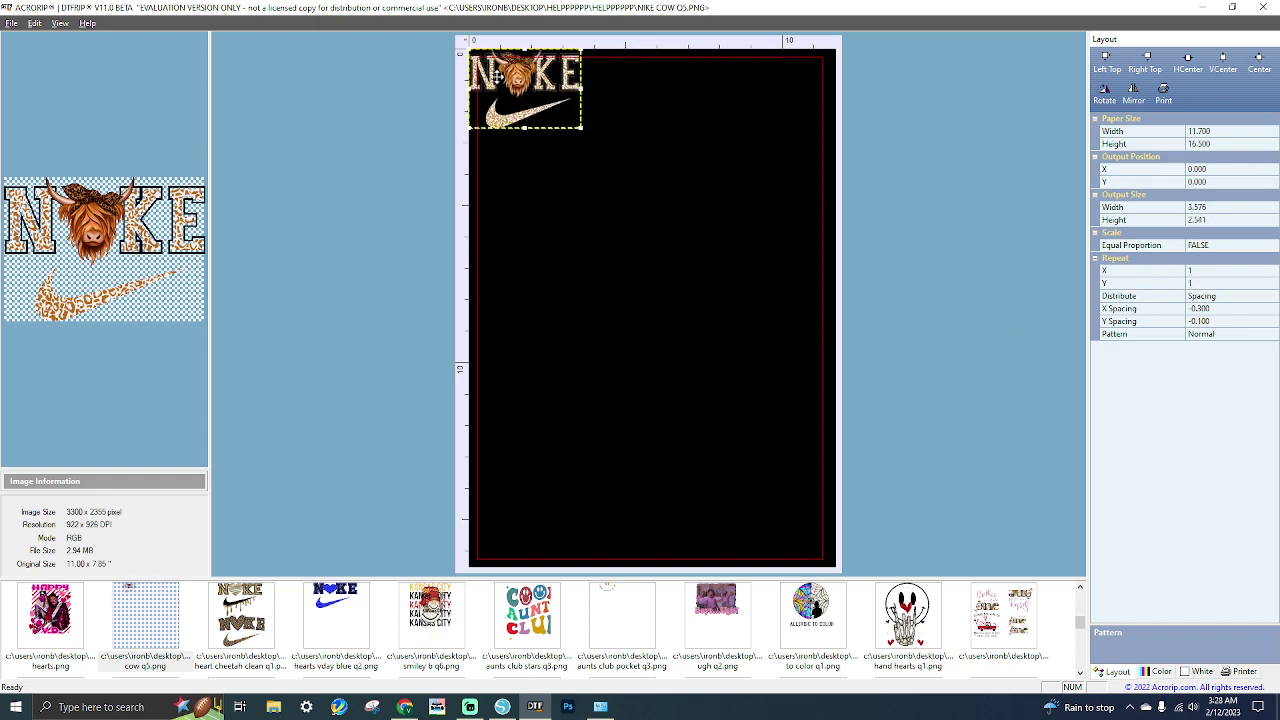
mouse_move(522, 99)
left_mouse_down()
mouse_move(556, 121)
mouse_move(536, 119)
left_mouse_up()
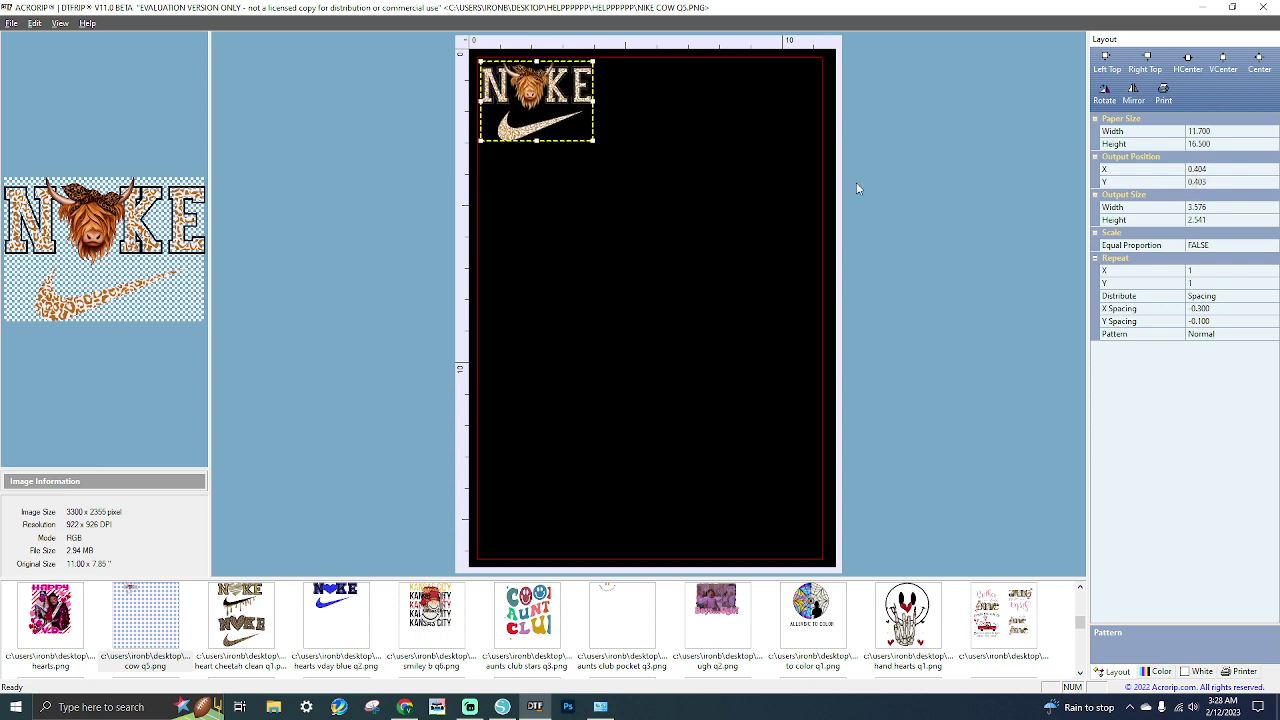
Repeat the Nike cow image four times horizontally and four times vertically.
left_click(1223, 271)
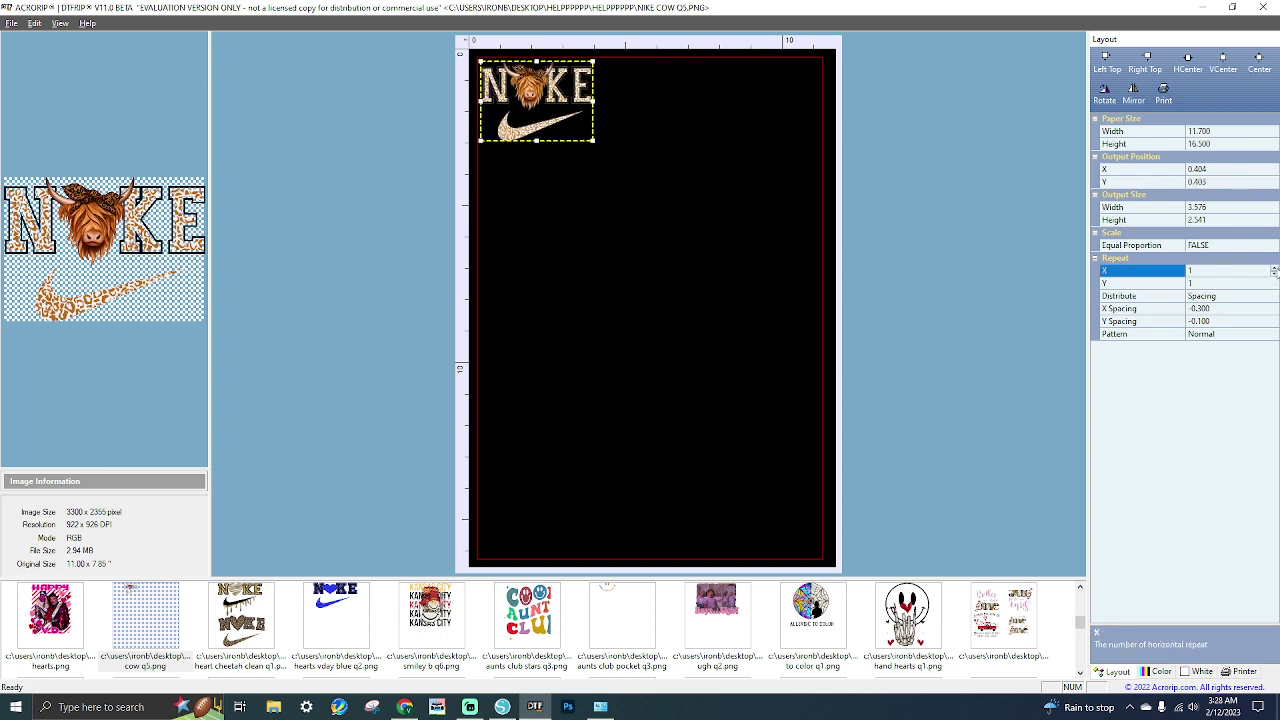
left_click(1274, 271)
left_click(1274, 271)
left_click(1274, 271)
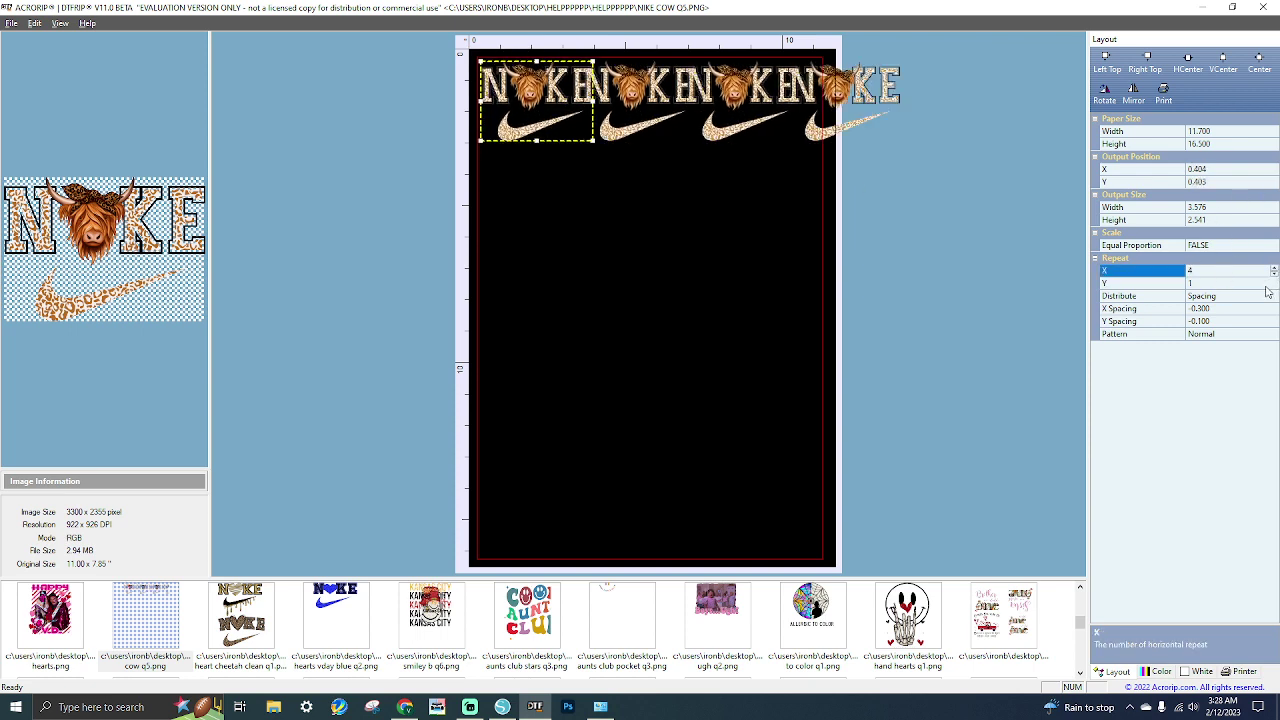
left_click(1273, 288)
left_click(1274, 284)
left_click(1274, 284)
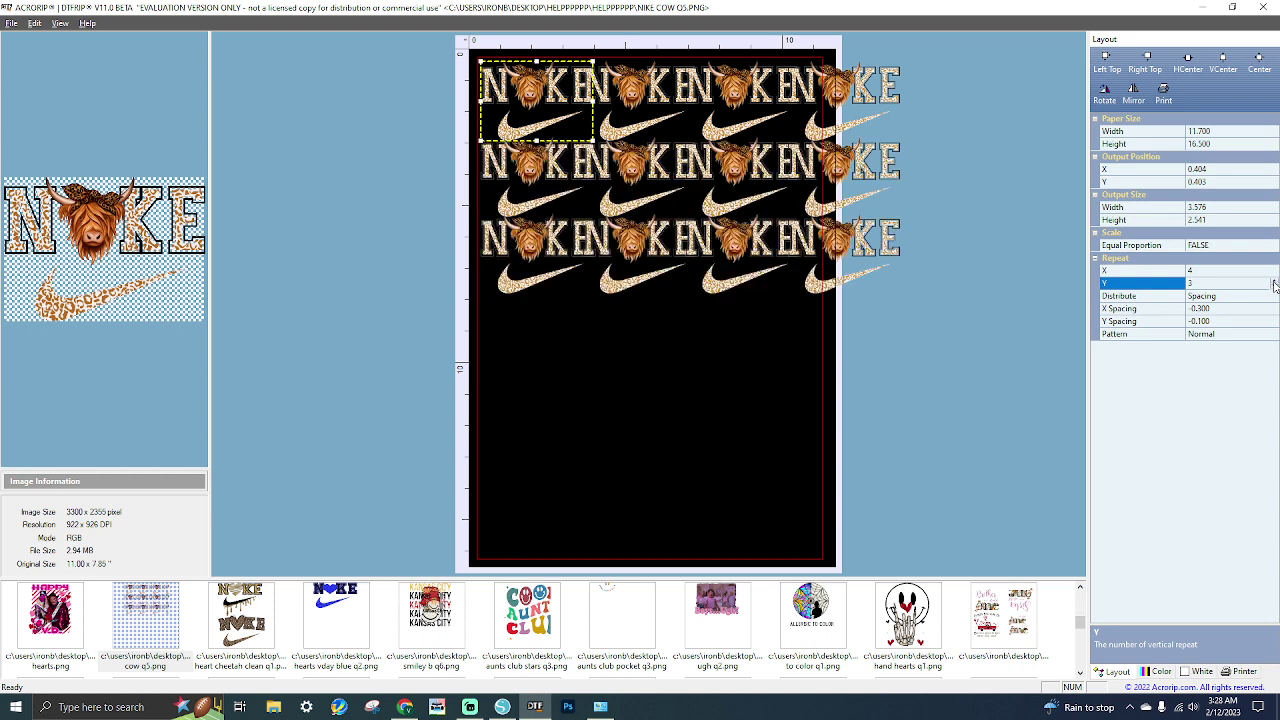
left_click(1274, 284)
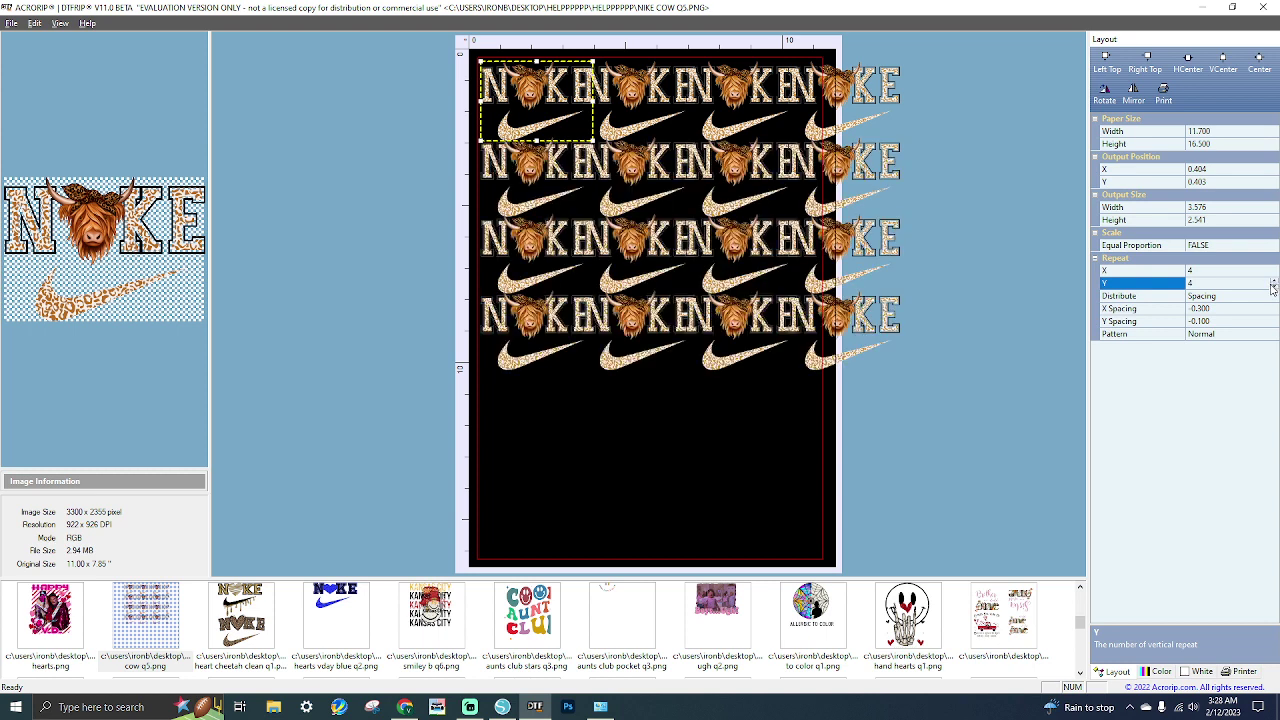
Set the Nike cow grid's repeat pattern to Even Number Rotate 180.
left_click(1222, 335)
left_click(1222, 335)
left_click(1216, 358)
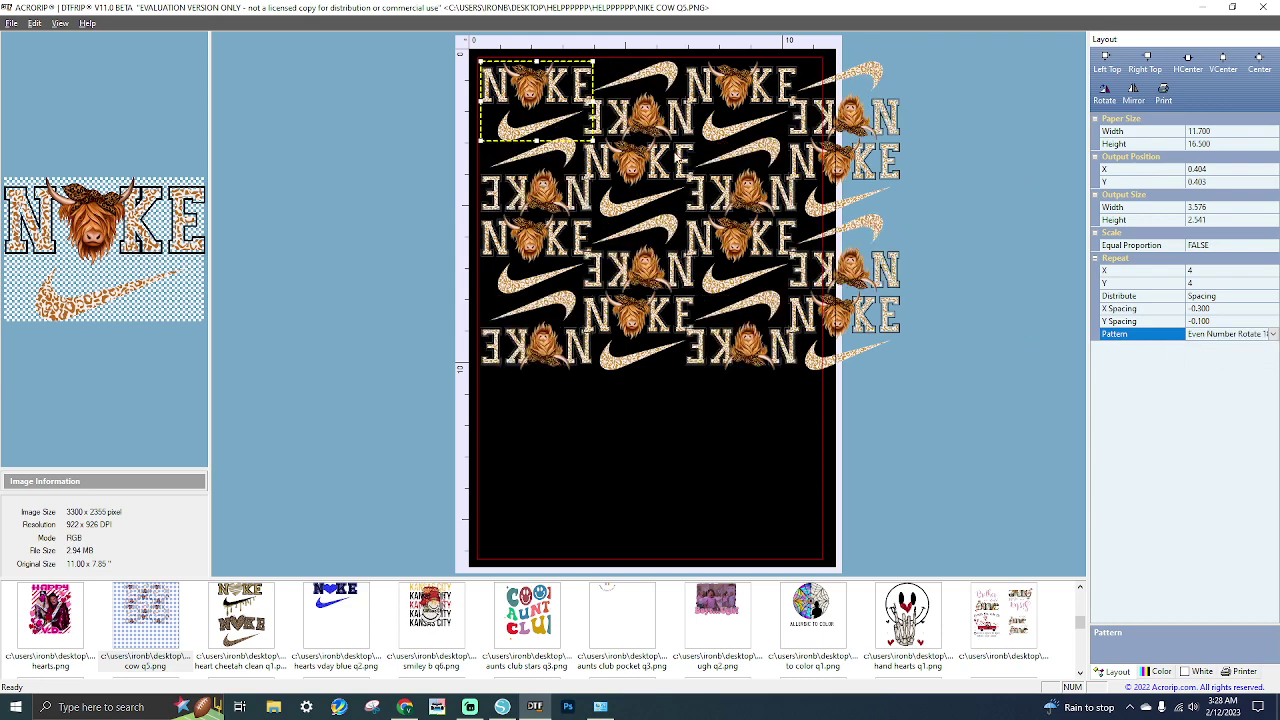
Widen the horizontal gap between the Nike cow copies, trying an X spacing of 0 and settling on 0.1 inch.
left_click(1232, 309)
type("0")
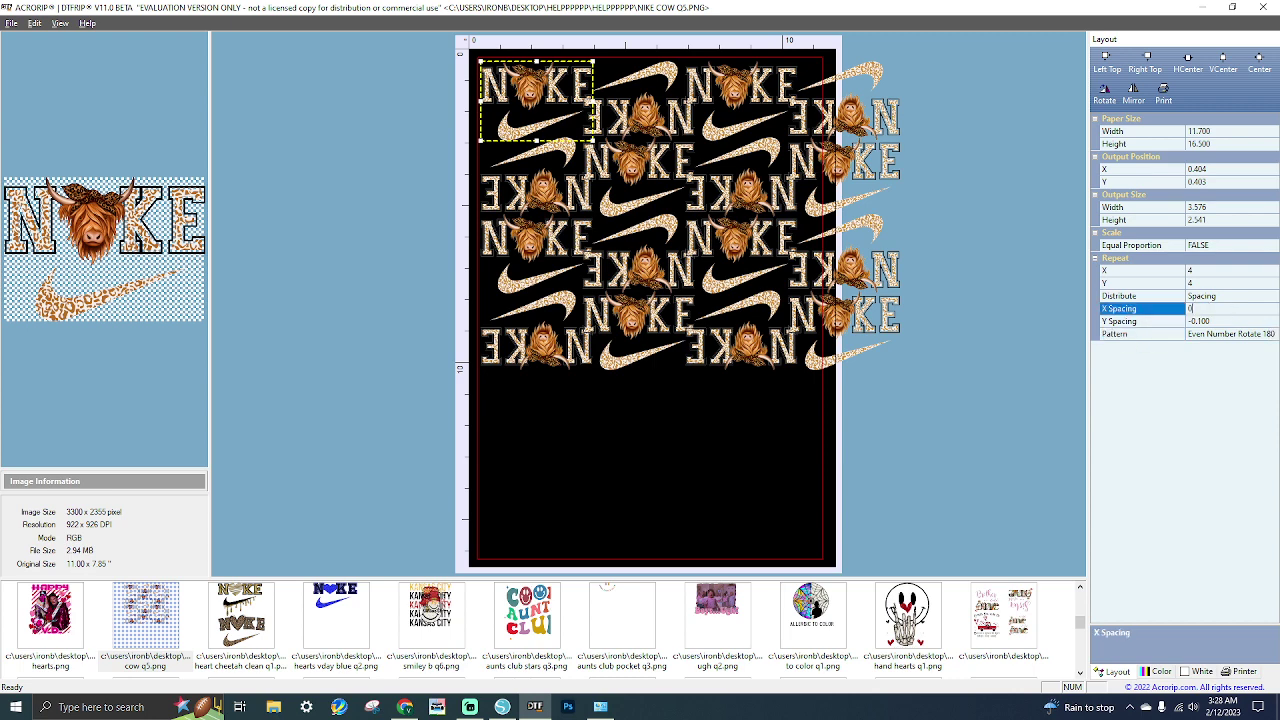
key("Return")
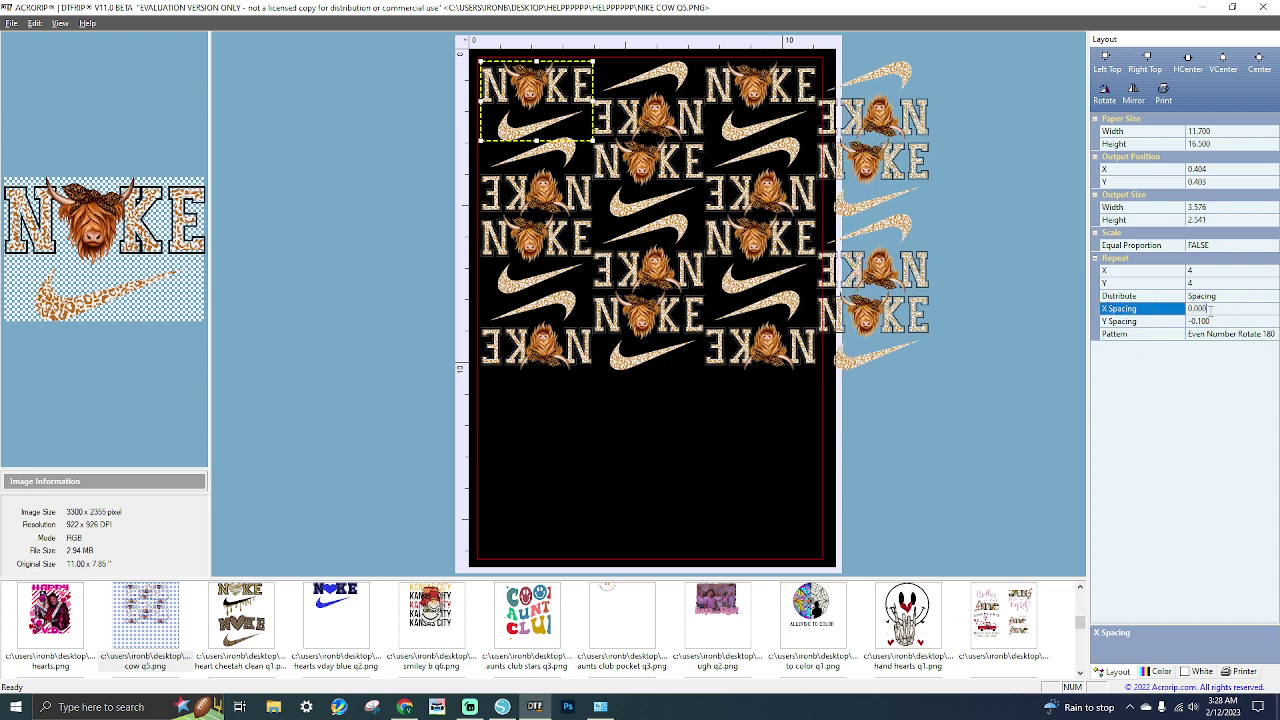
type("0.1")
key("Return")
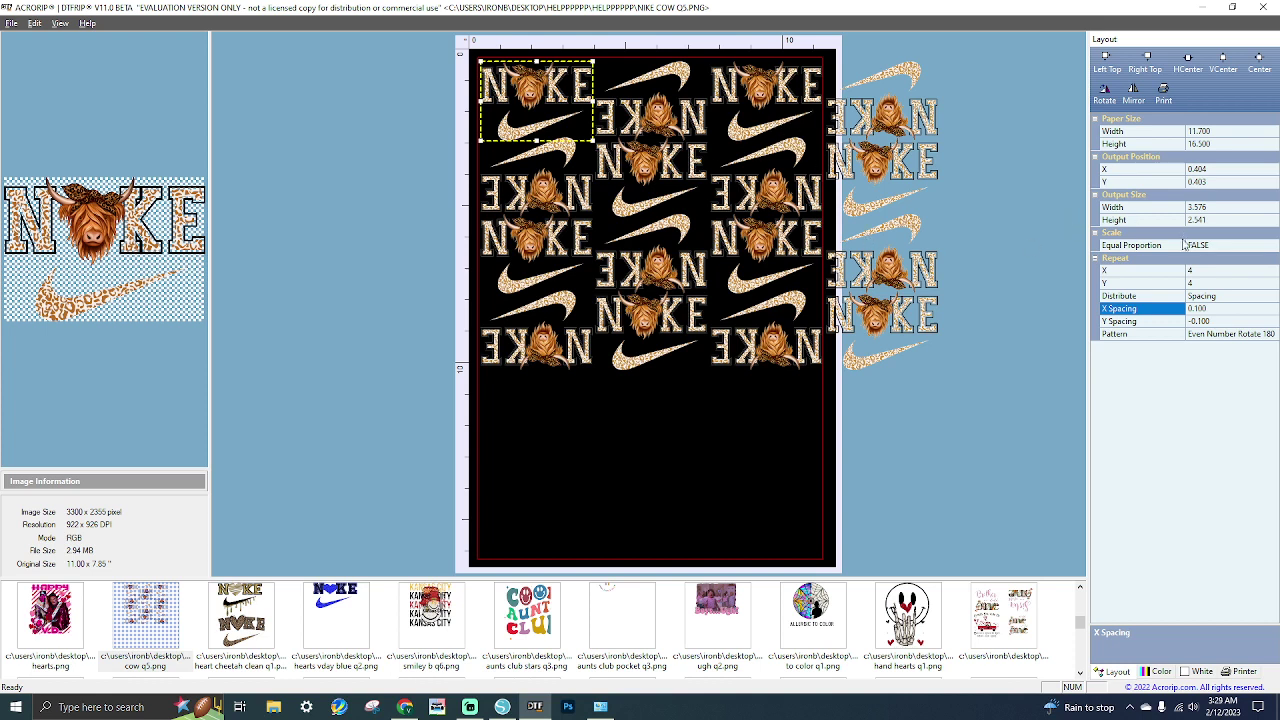
Compare the grid's repeat patterns by switching to Normal and back to Even Number Rotate 180.
left_click(1230, 336)
left_click(1273, 336)
left_click(1220, 356)
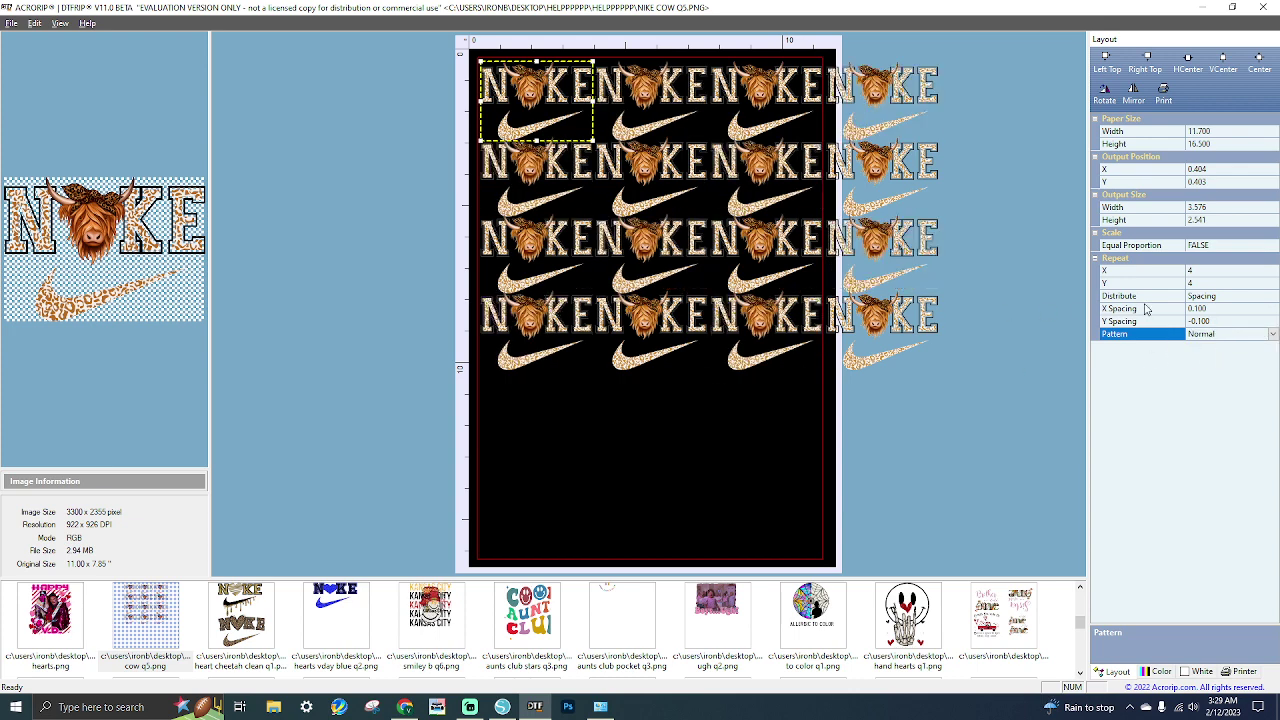
left_click(1273, 336)
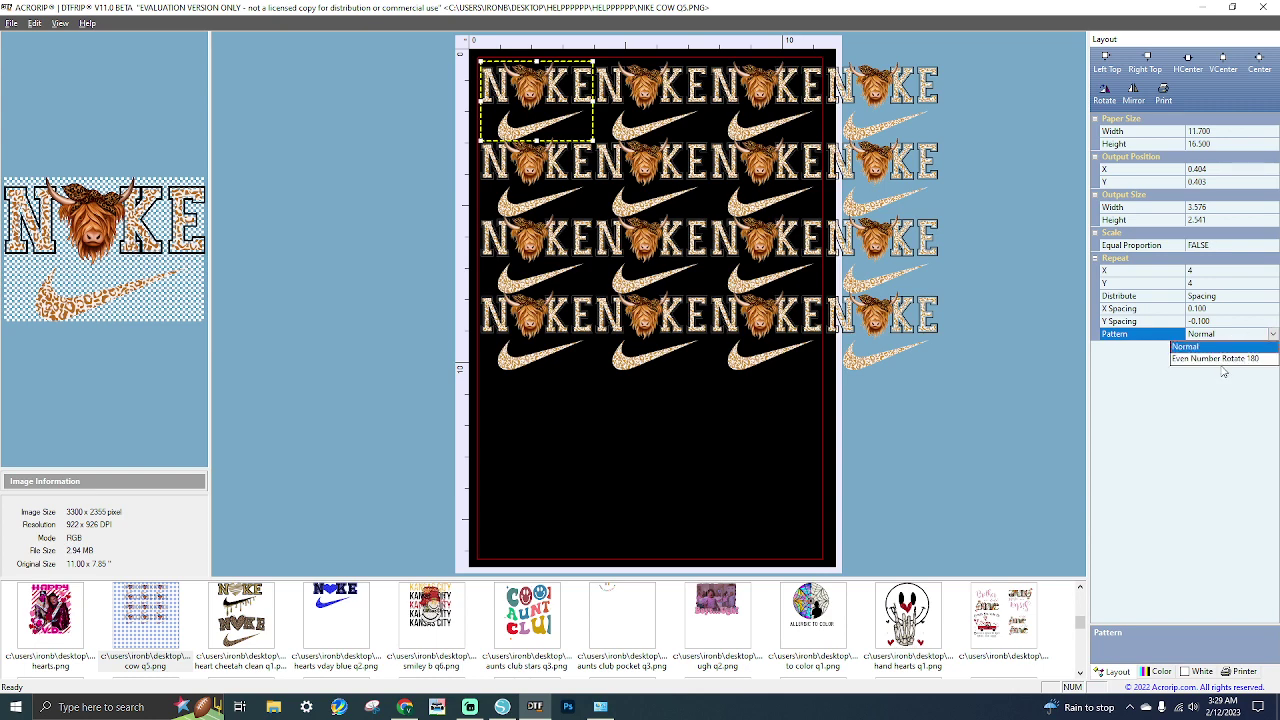
left_click(1222, 357)
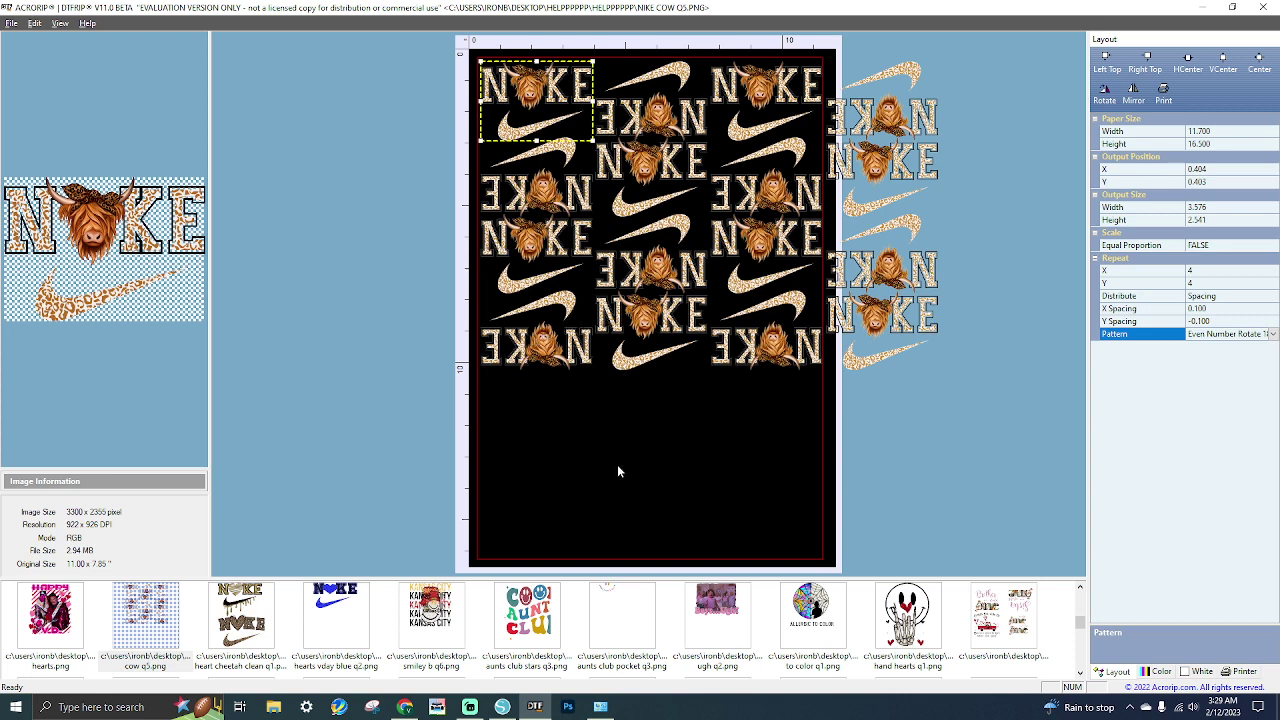
scroll(745, 632, "down", 5)
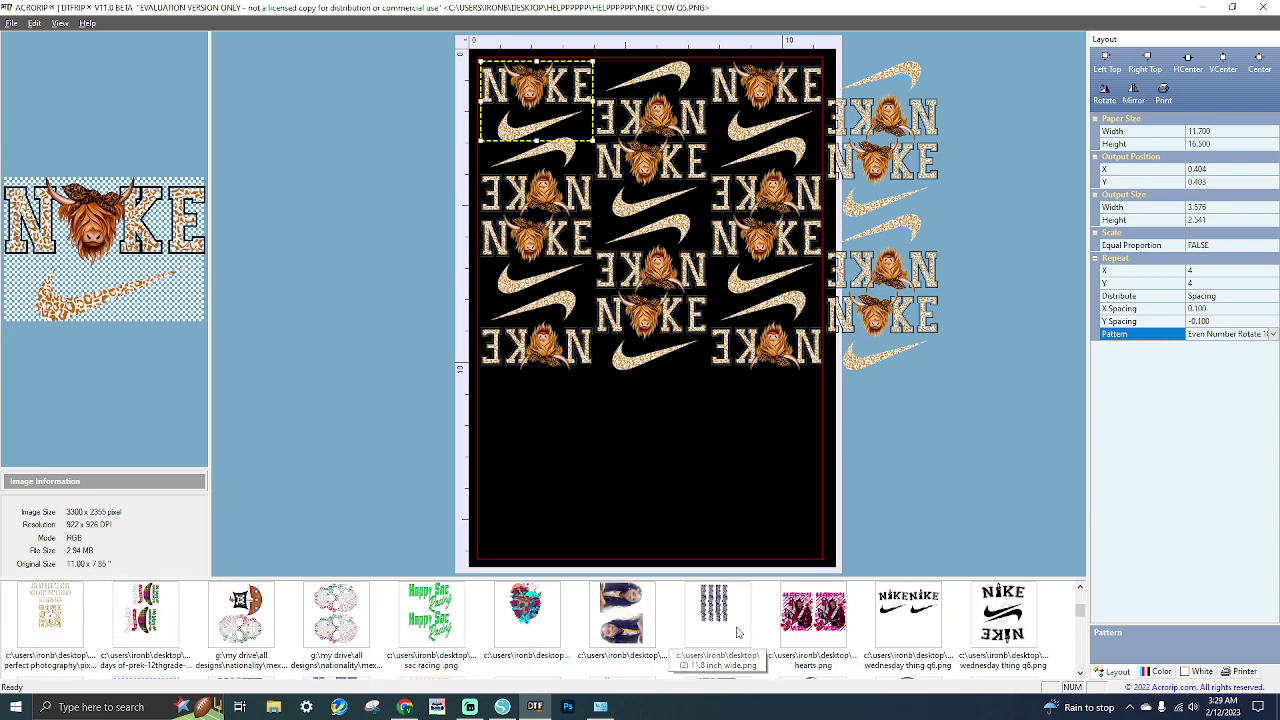
scroll(738, 632, "down", 1)
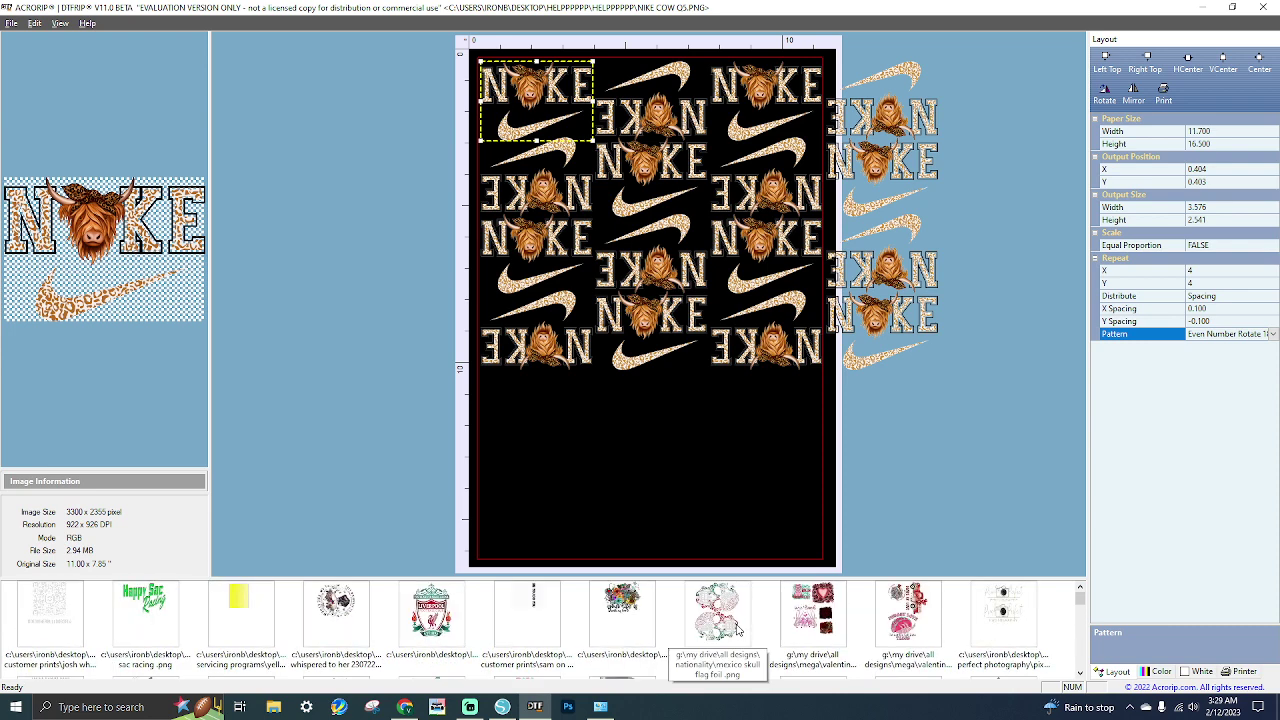
scroll(736, 624, "down", 3)
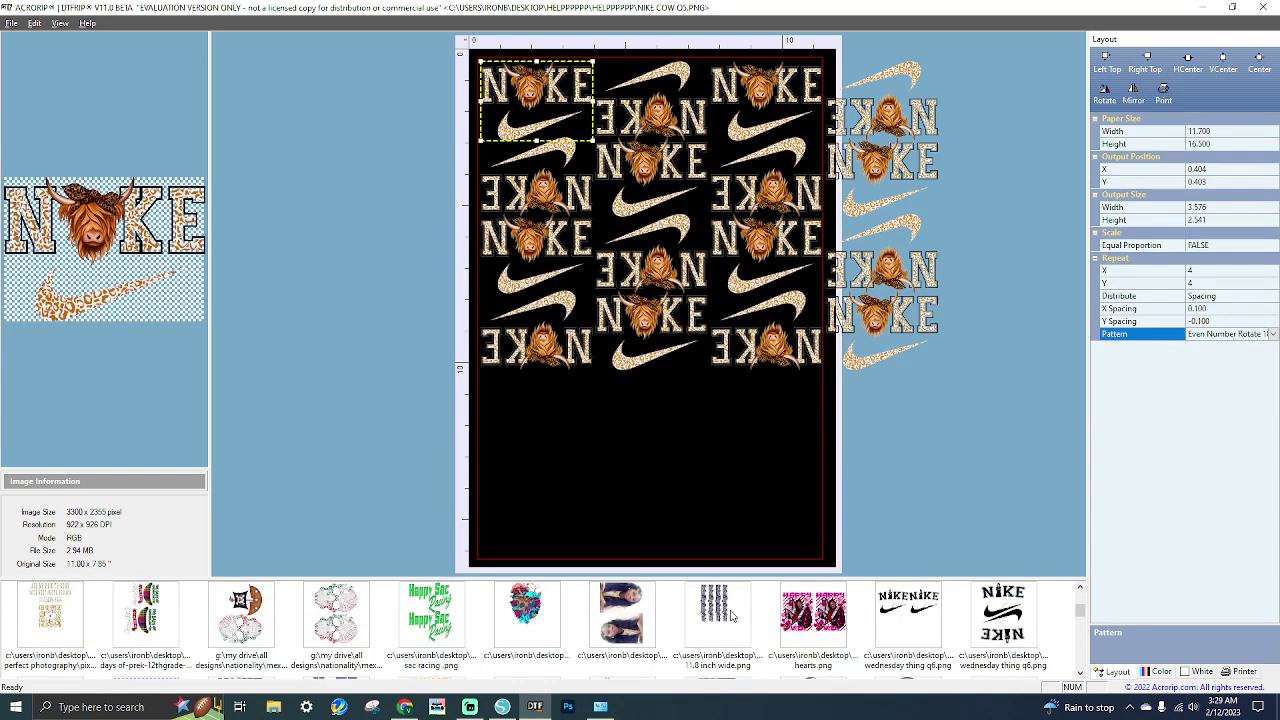
scroll(732, 616, "down", 3)
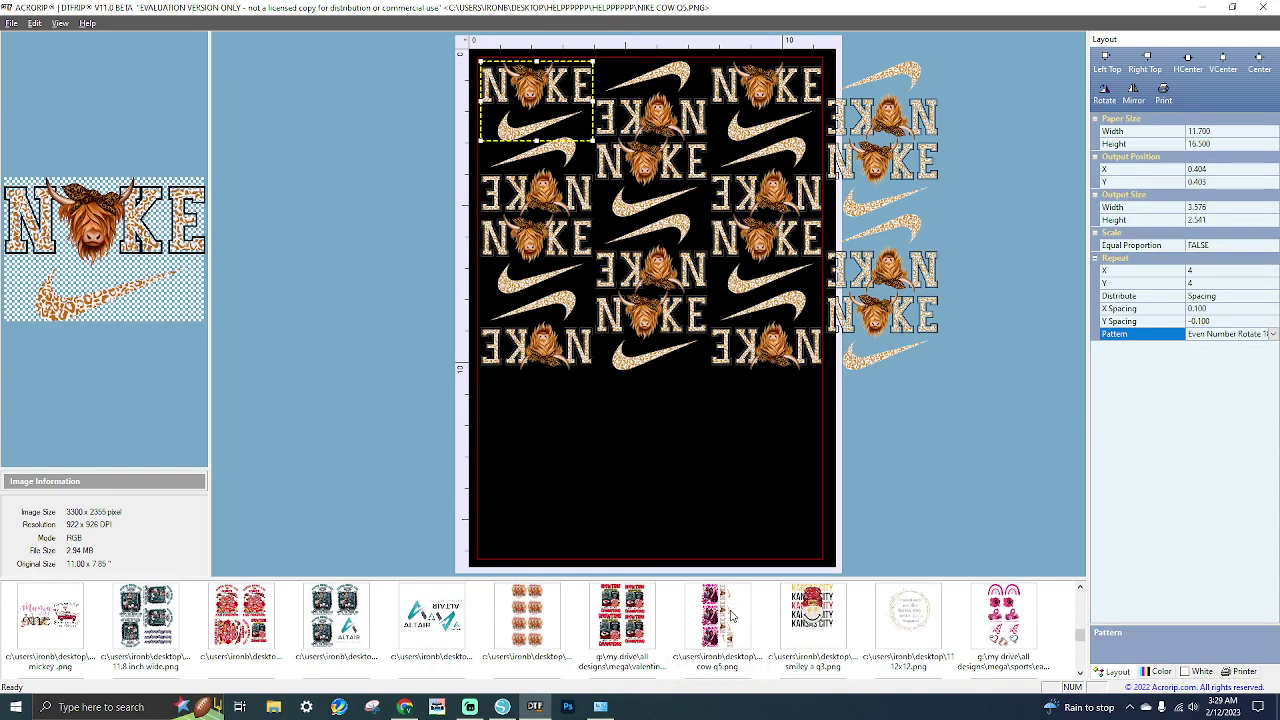
scroll(733, 617, "down", 3)
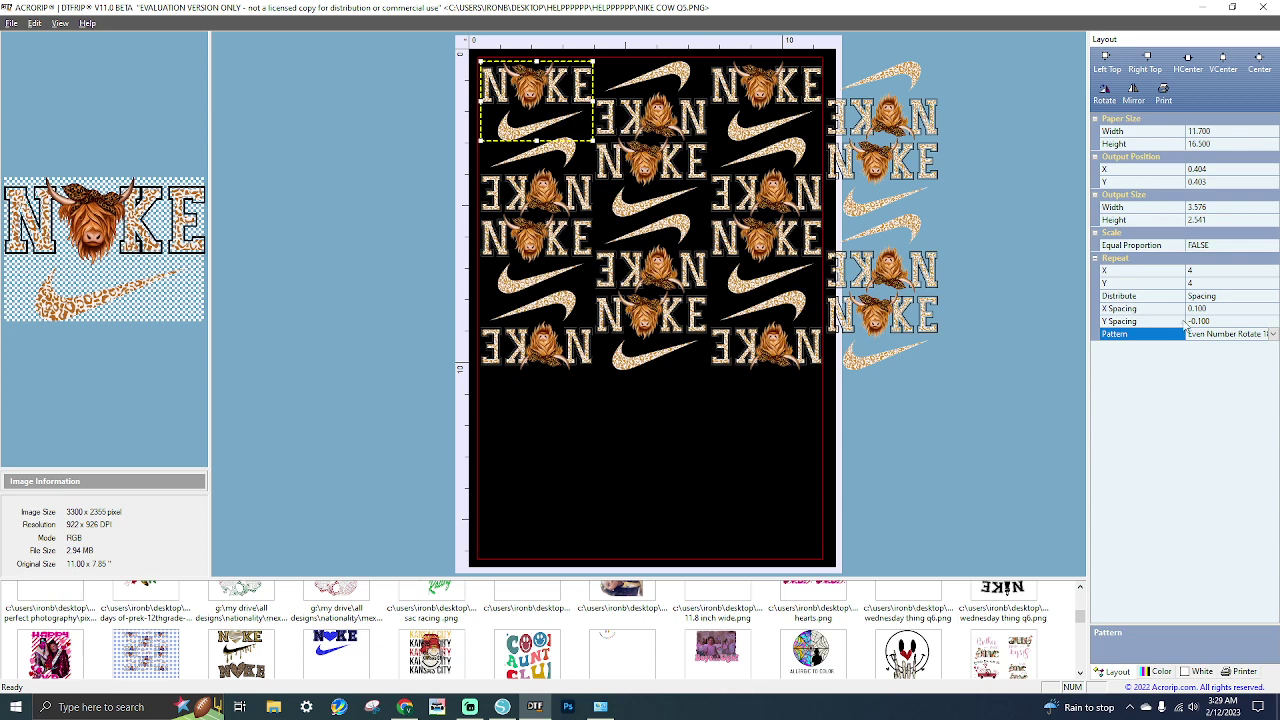
Set the Nike cow grid's repeat pattern to Normal.
left_click(1272, 334)
left_click(1193, 351)
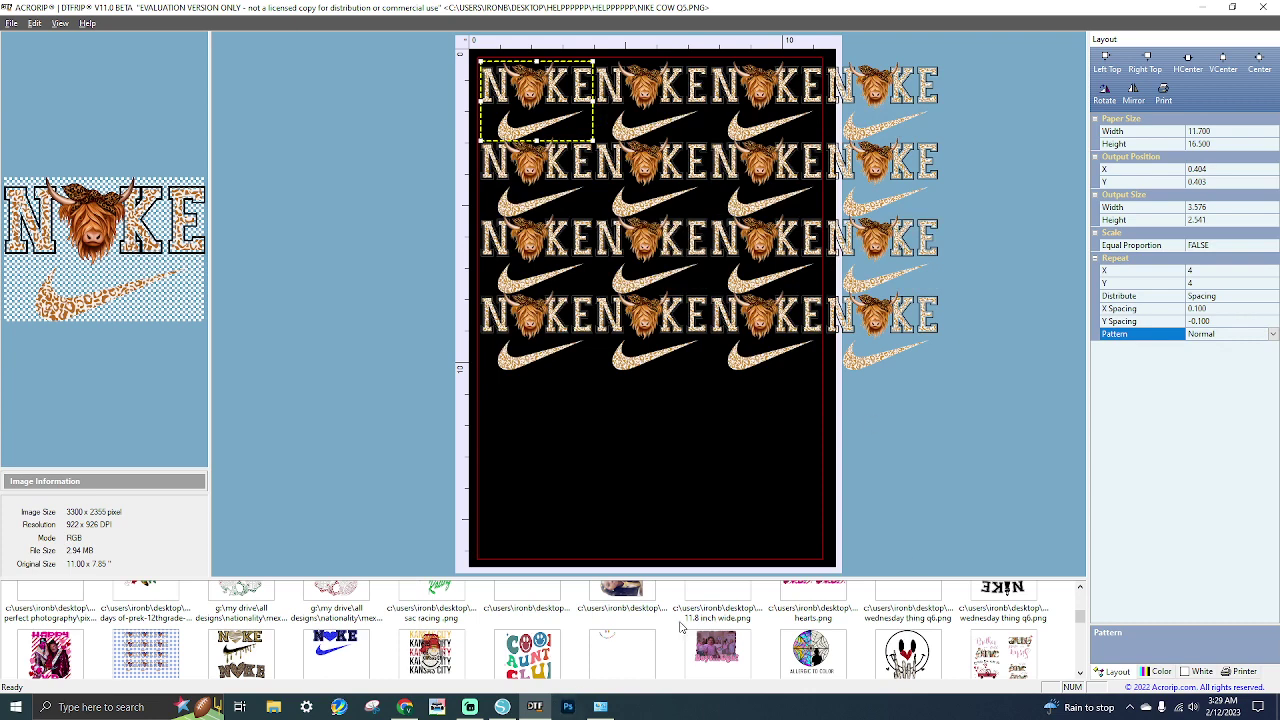
Load the puzzle-piece LOVE design from the image queue and set its horizontal repeat to 3.
scroll(704, 630, "down", 3)
scroll(704, 630, "down", 2)
left_click(622, 620)
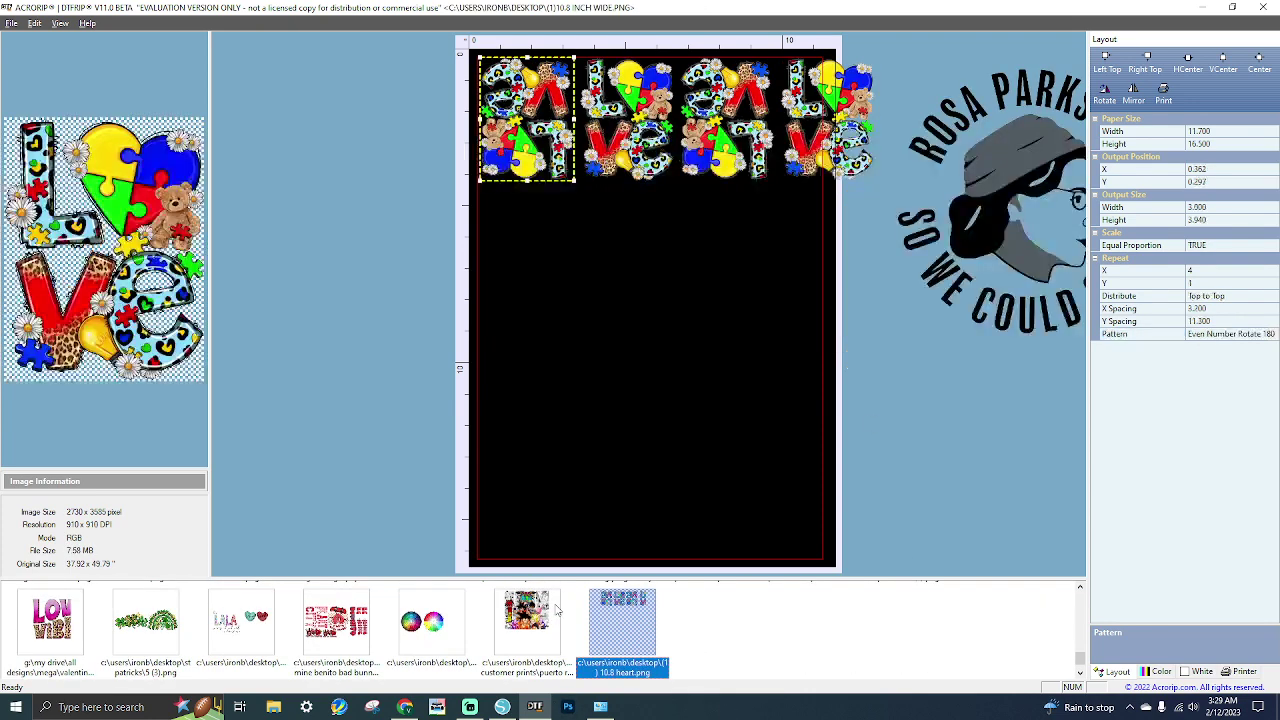
left_click(1239, 284)
left_click(1274, 271)
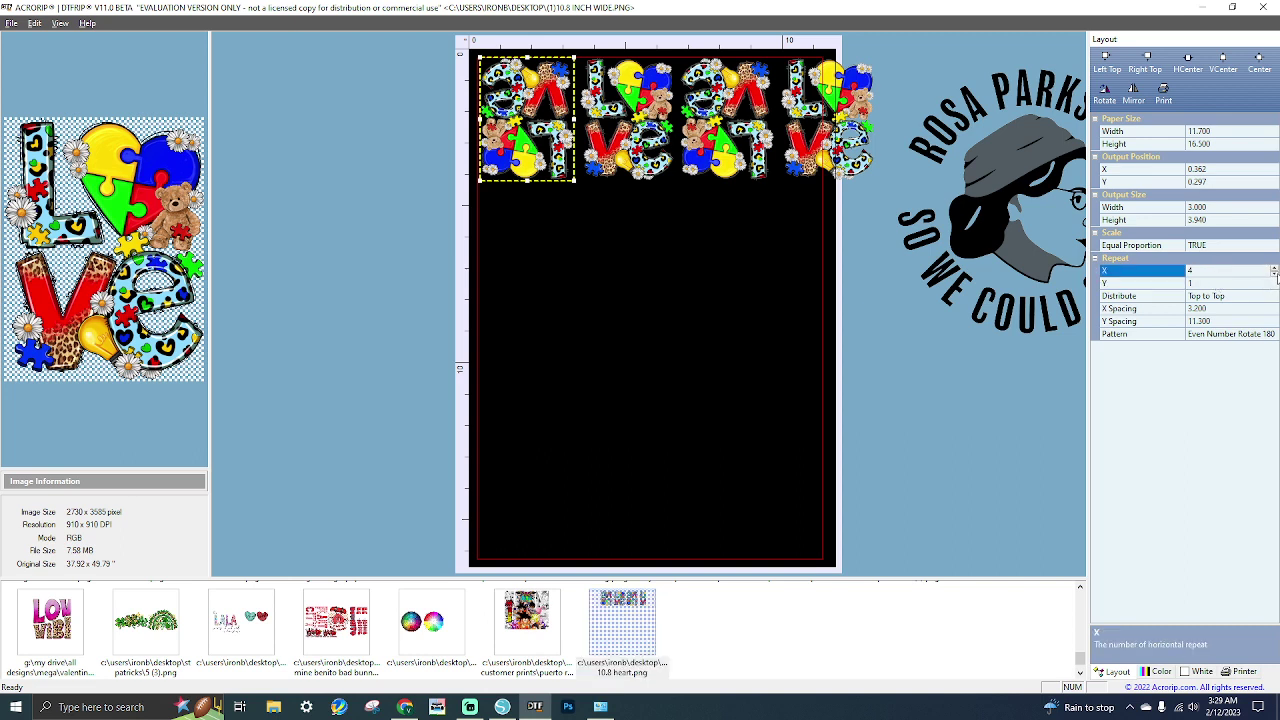
left_click(1274, 275)
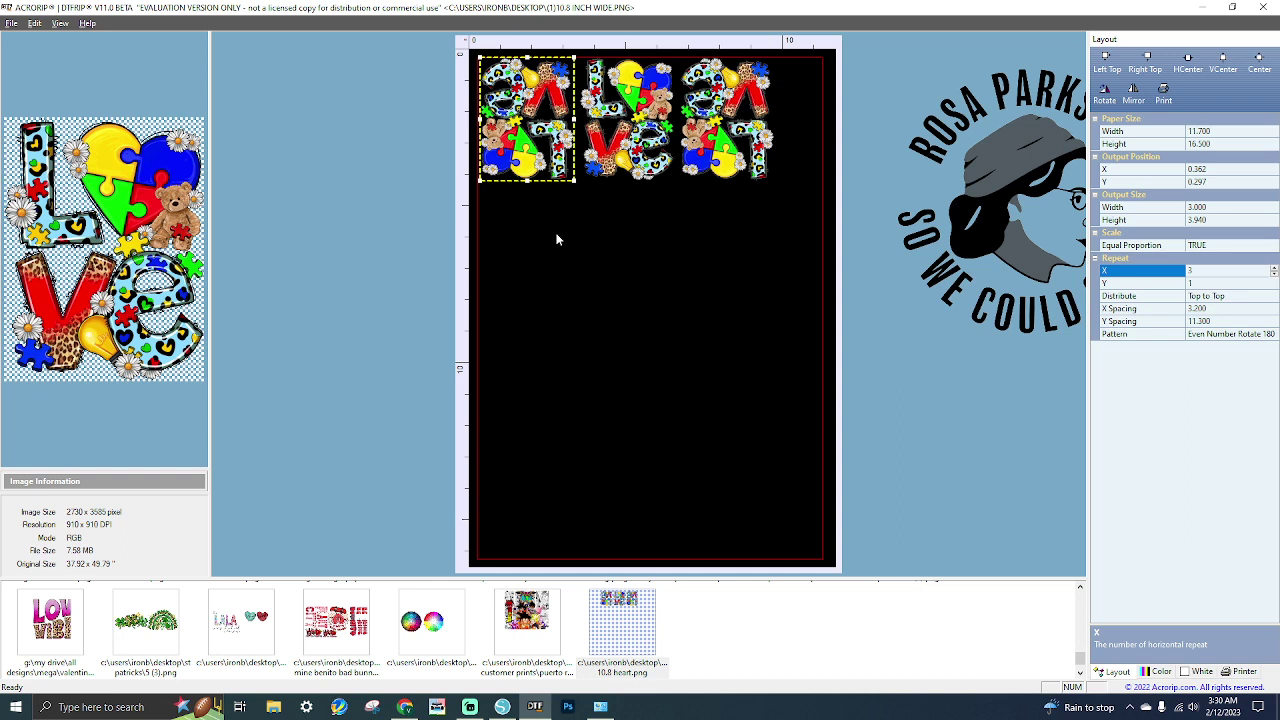
Review the supported printer models in the printer settings, keeping the current printer.
left_click(1240, 672)
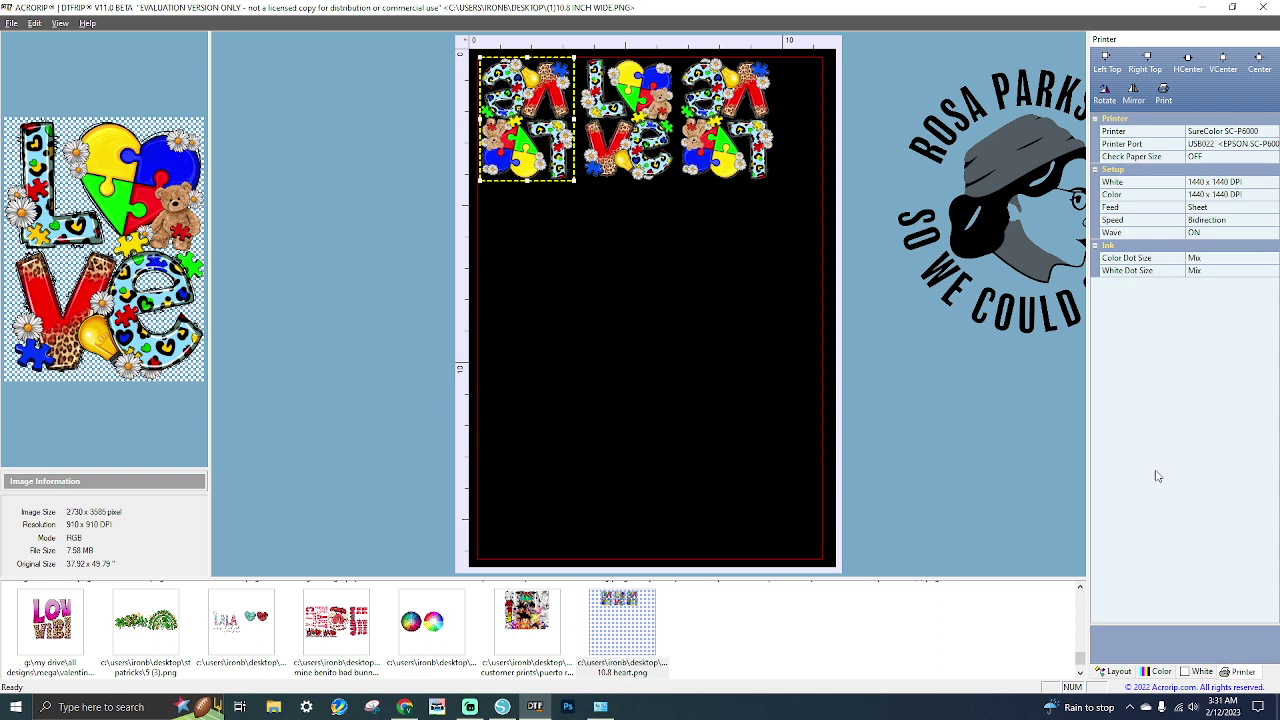
left_click(1207, 133)
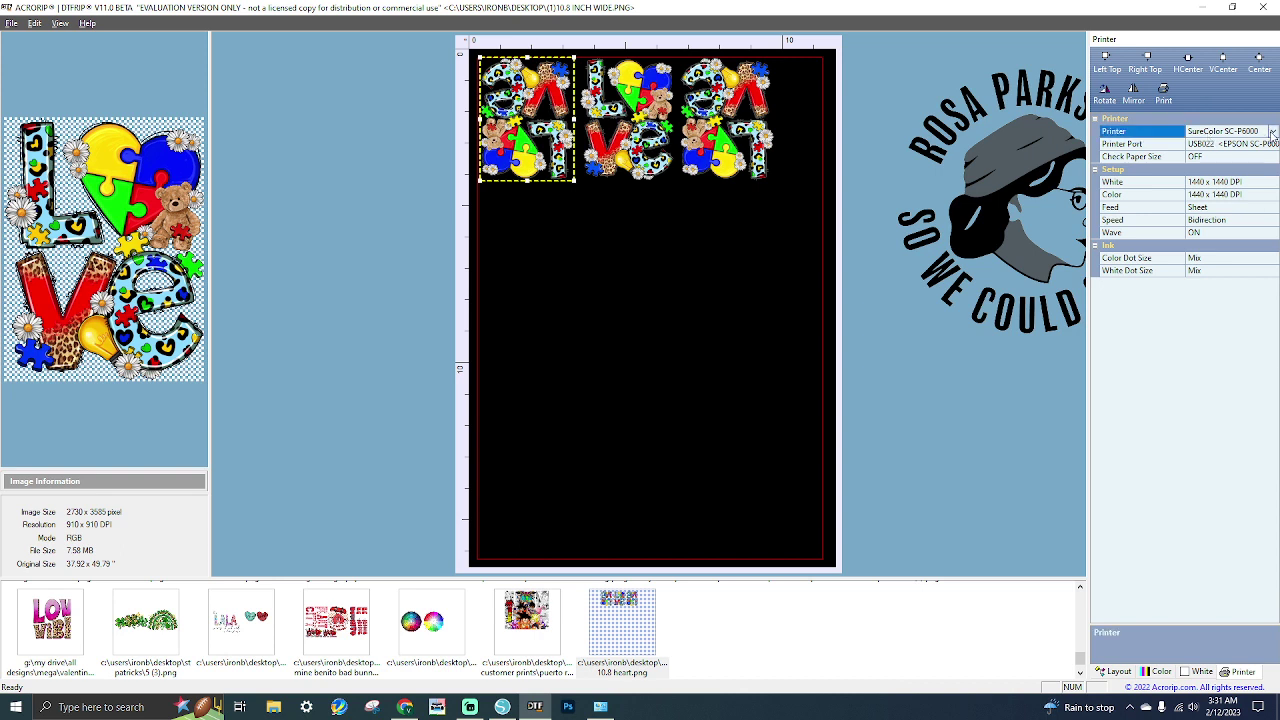
left_click(1273, 131)
scroll(1236, 155, "up", 3)
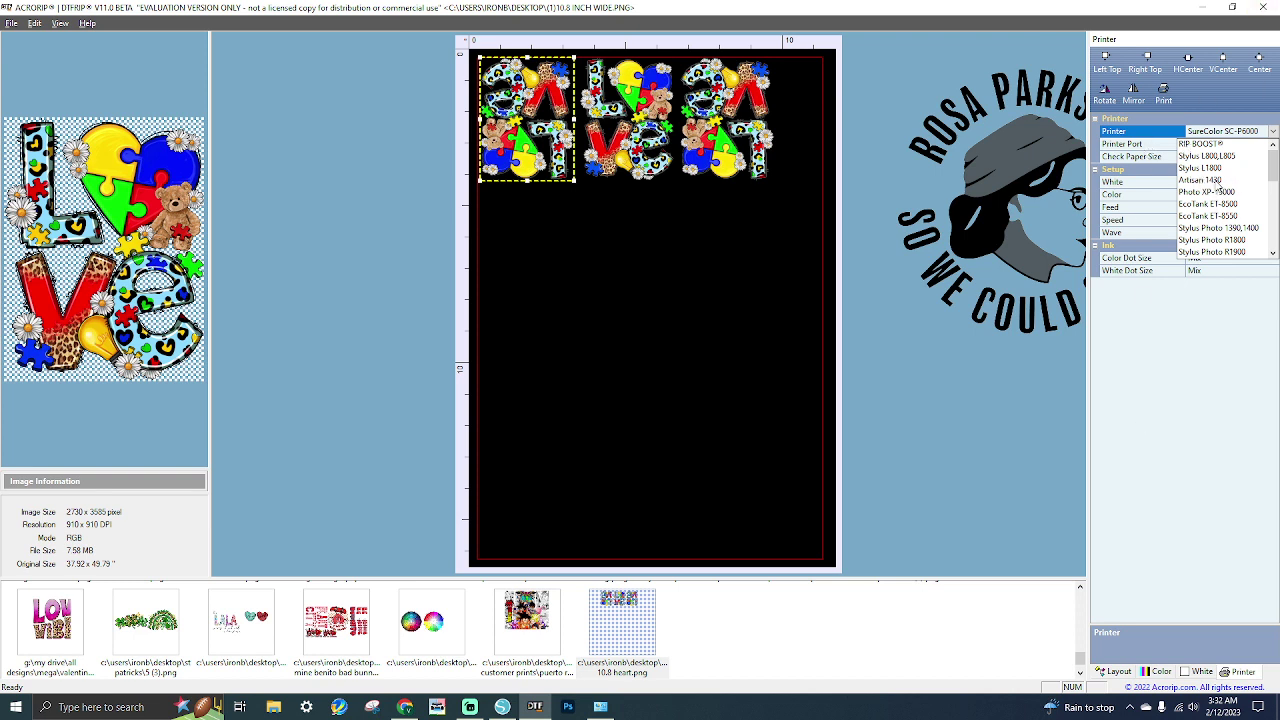
scroll(1215, 187, "down", 1)
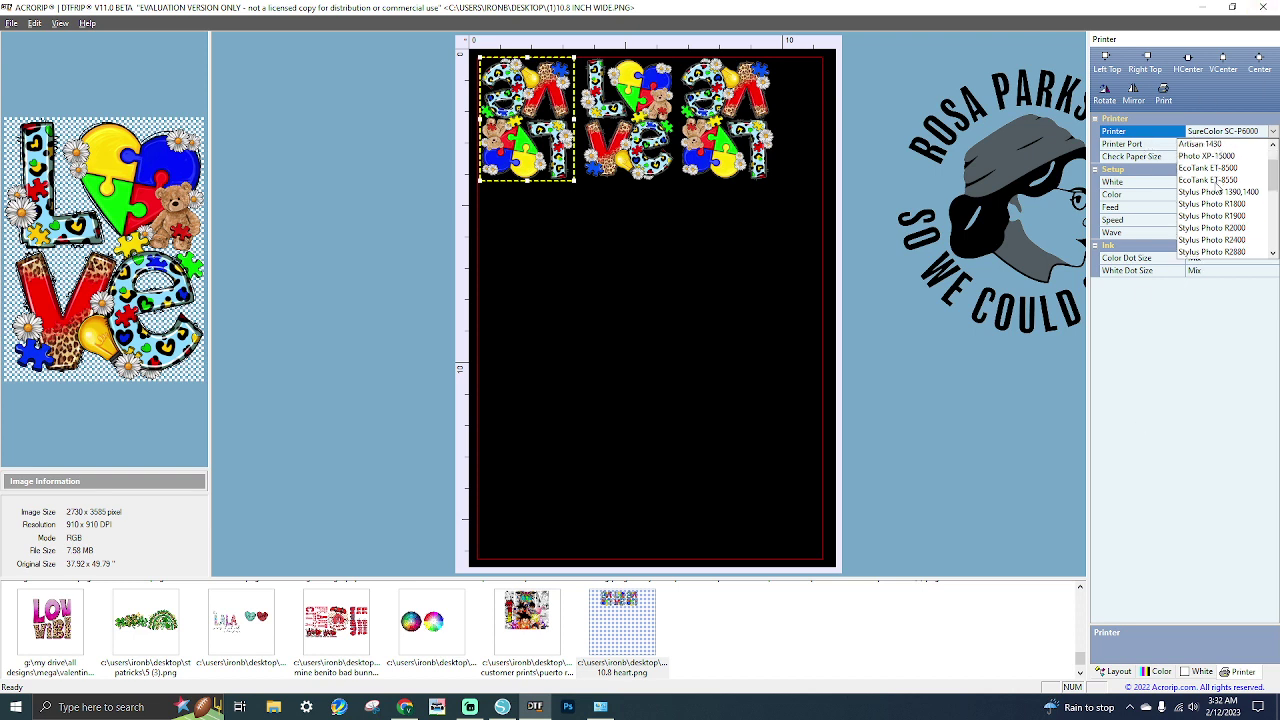
left_click(1199, 403)
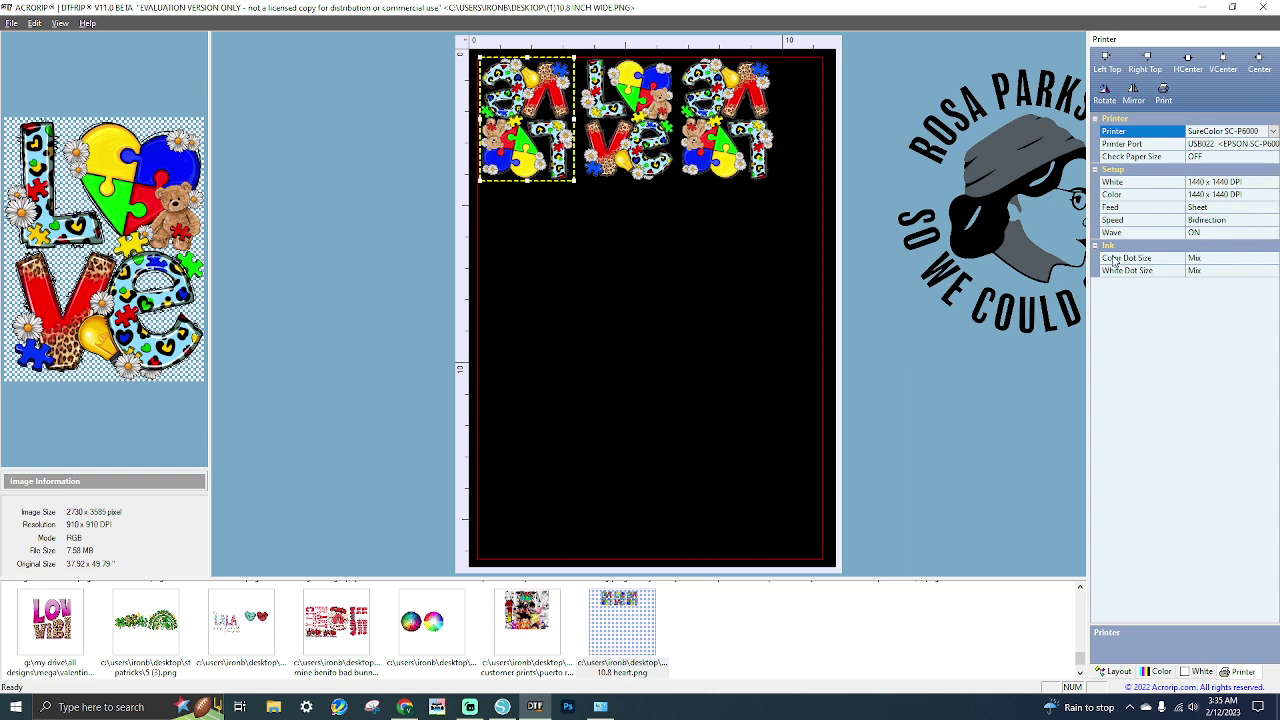
Review the available Feed and Speed options in the printer setup without changing them.
left_click(1208, 210)
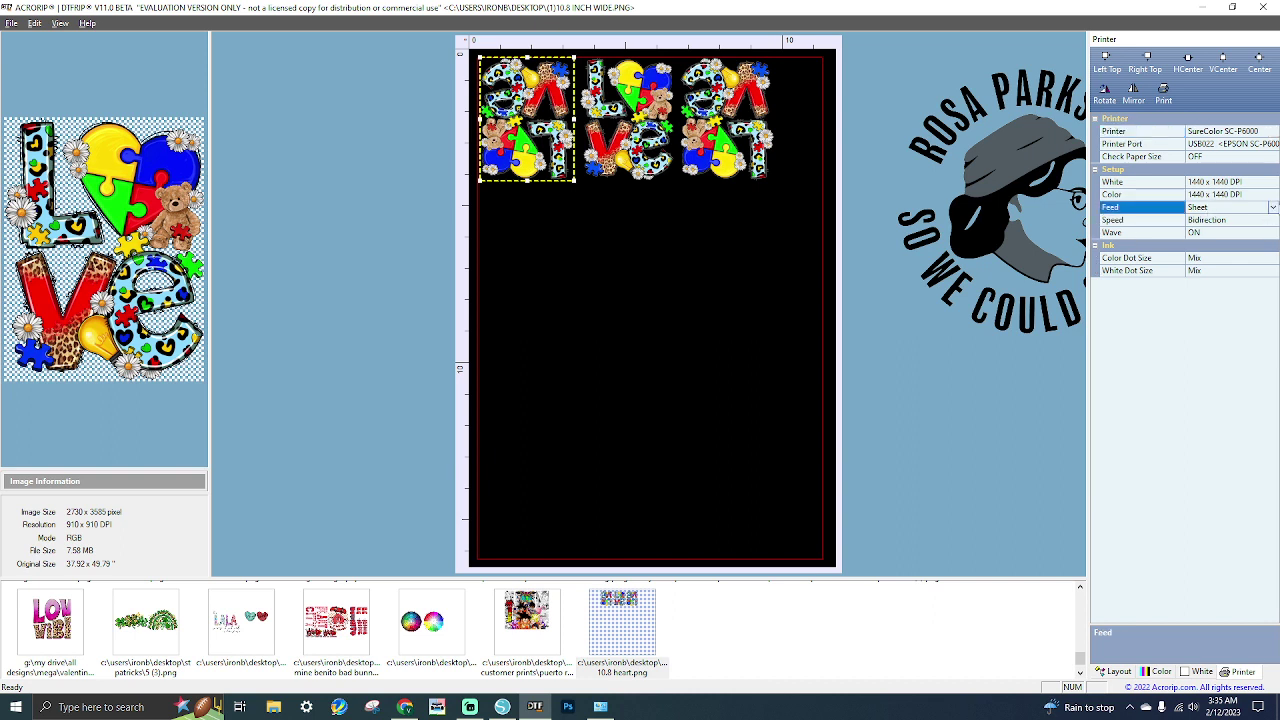
left_click(1274, 207)
left_click(1274, 207)
left_click(1236, 221)
left_click(1270, 221)
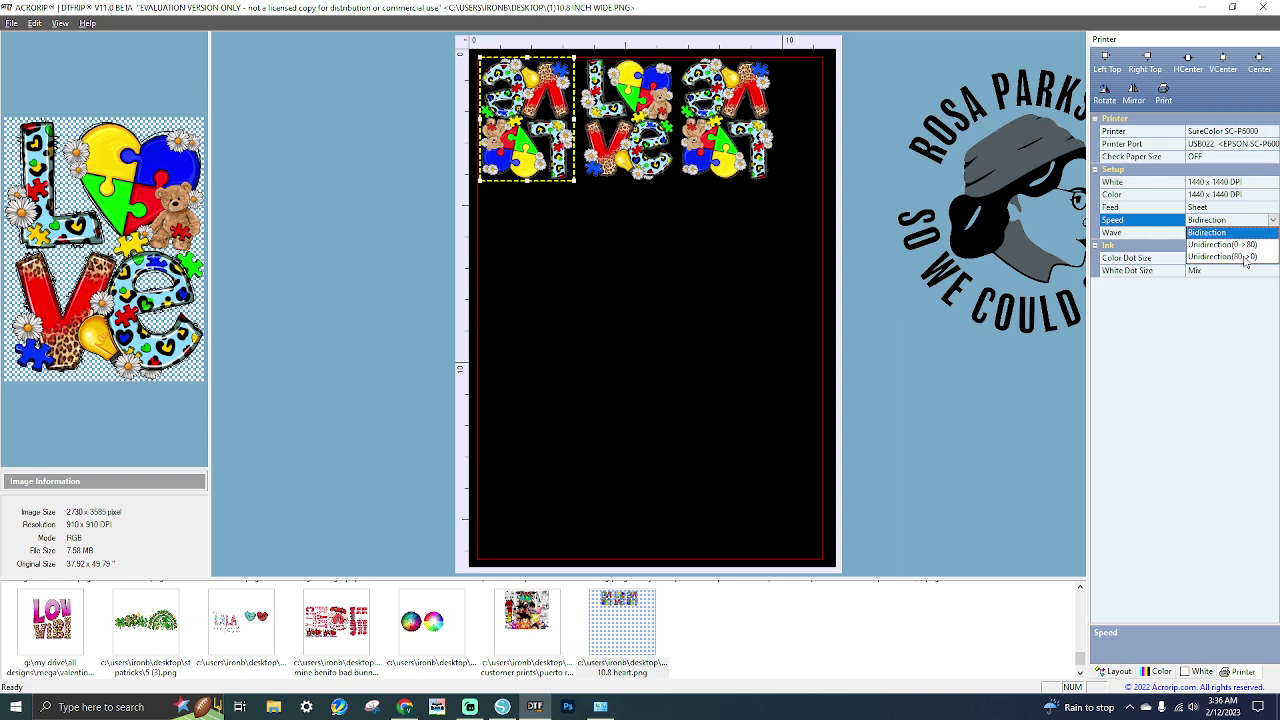
left_click(1218, 378)
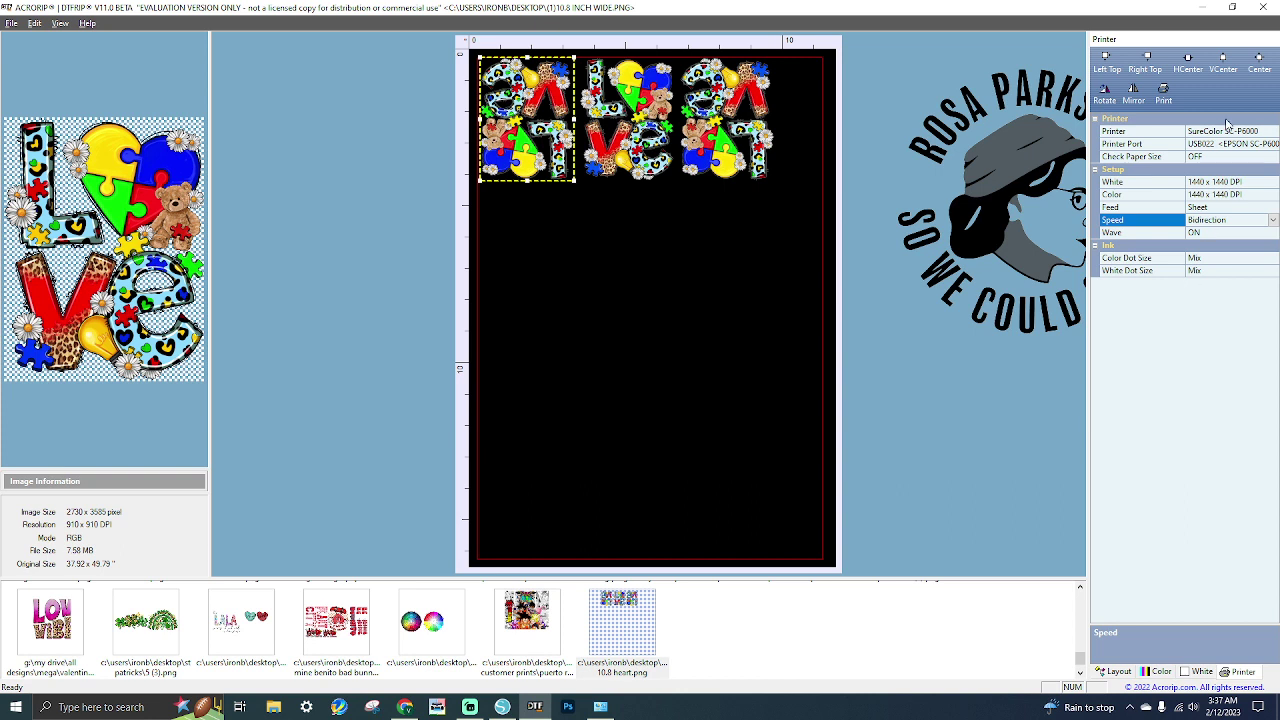
Review the available Color Dot Size options in the ink settings without changing the selection.
left_click(1200, 260)
left_click(1268, 259)
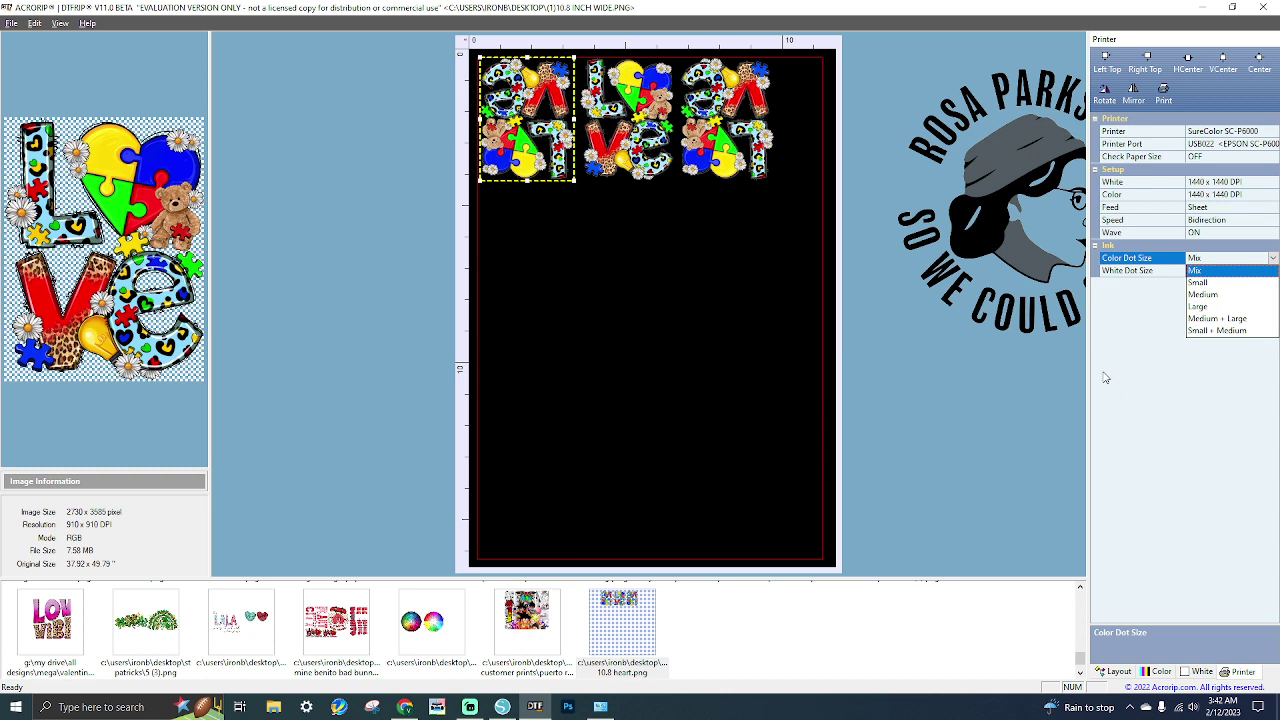
left_click(1165, 679)
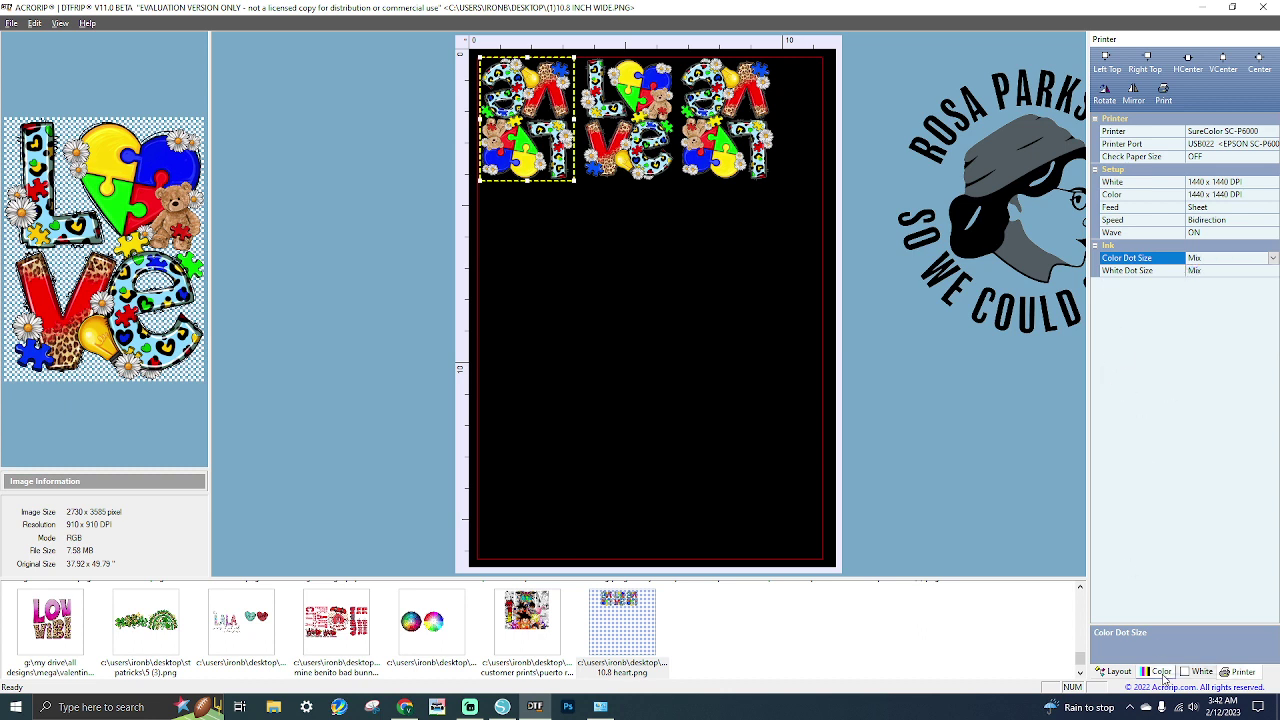
View the white ink and color management settings, and inspect the CYWKMWWW ink channel setup without changing it.
left_click(1160, 672)
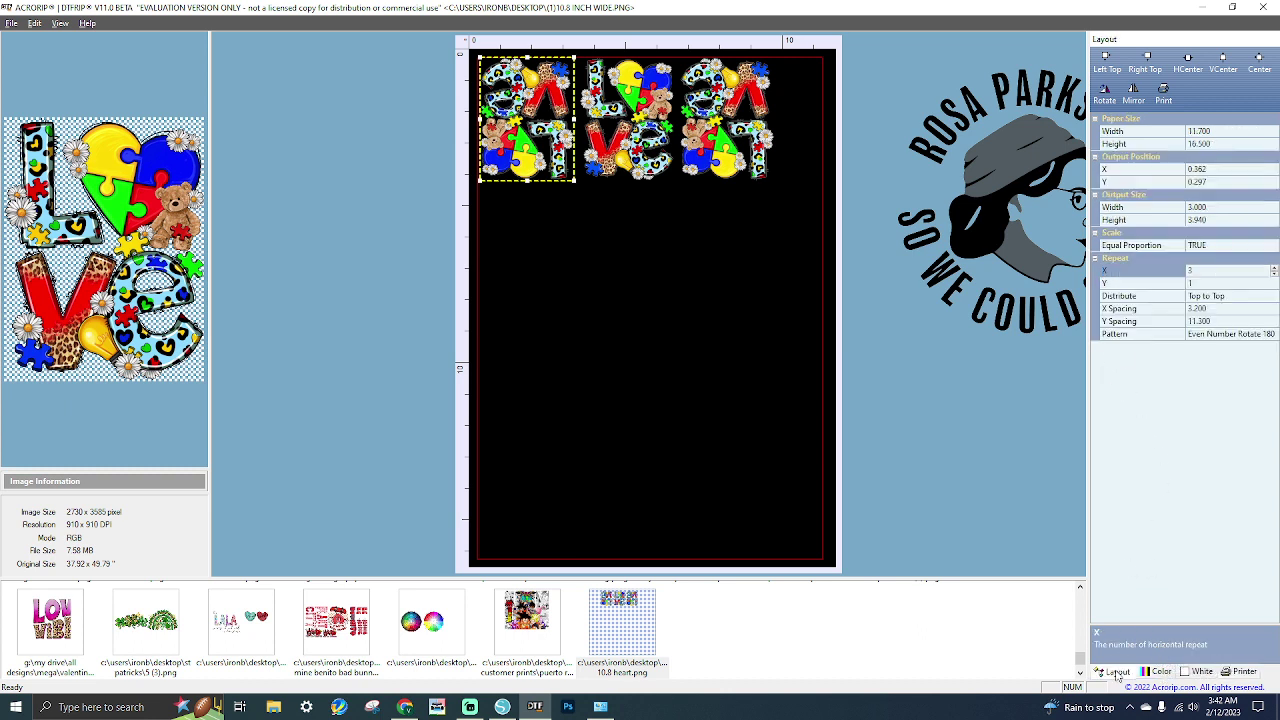
left_click(1200, 672)
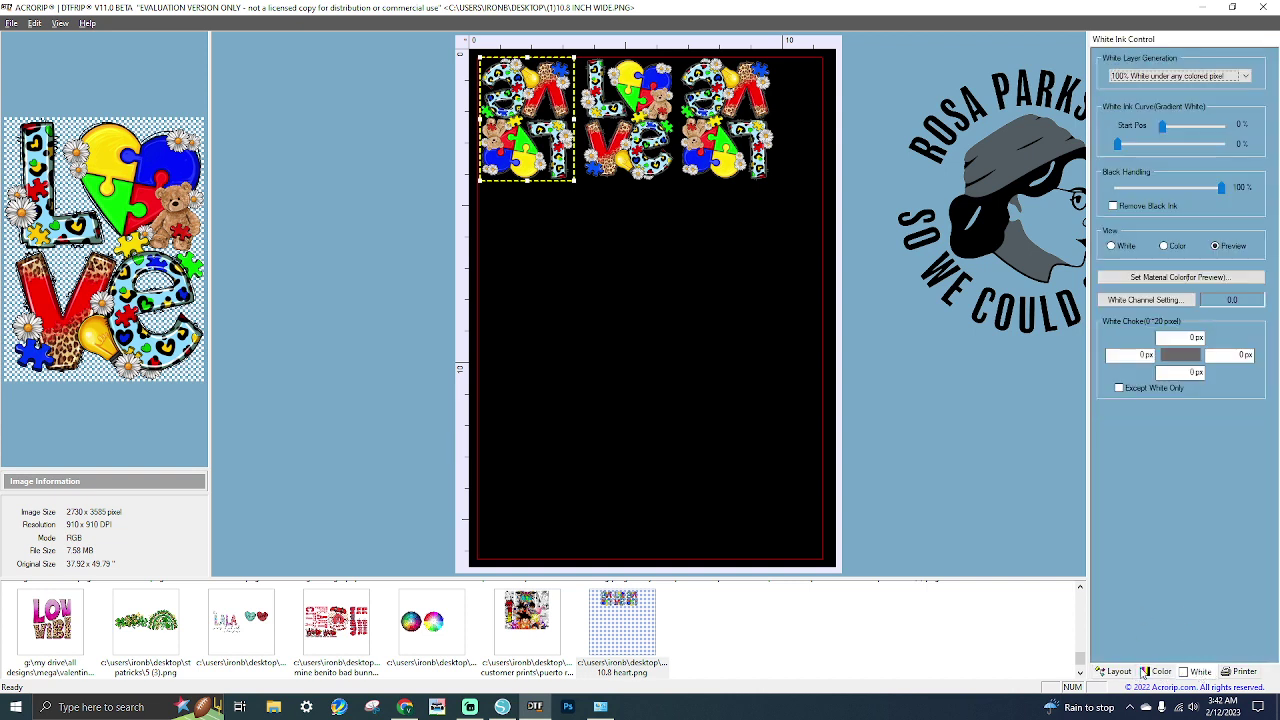
left_click(1143, 672)
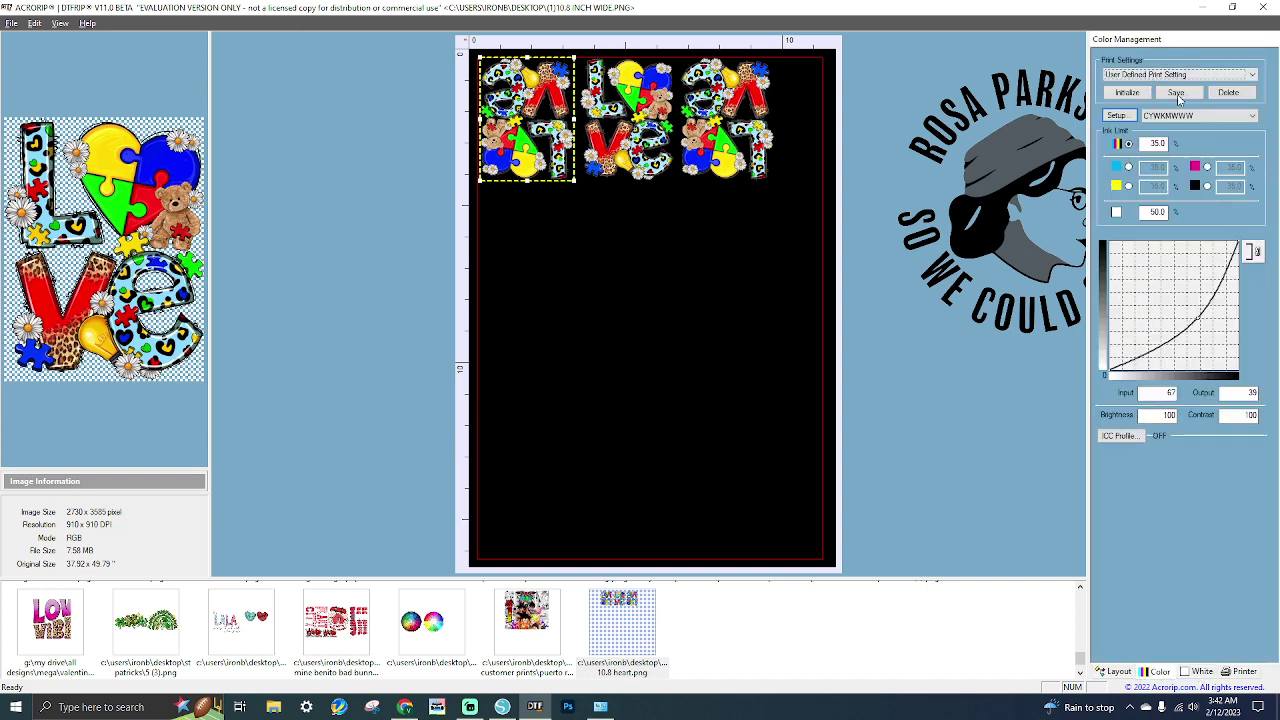
left_click(1120, 116)
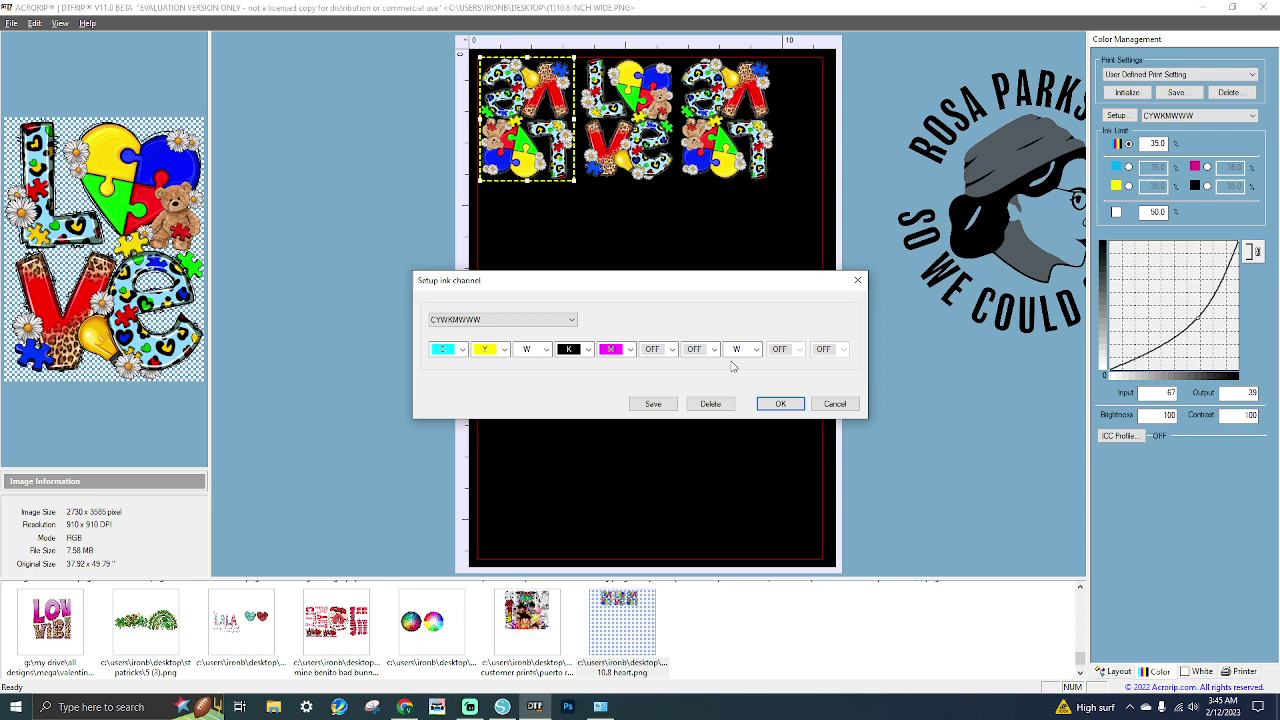
left_click(835, 404)
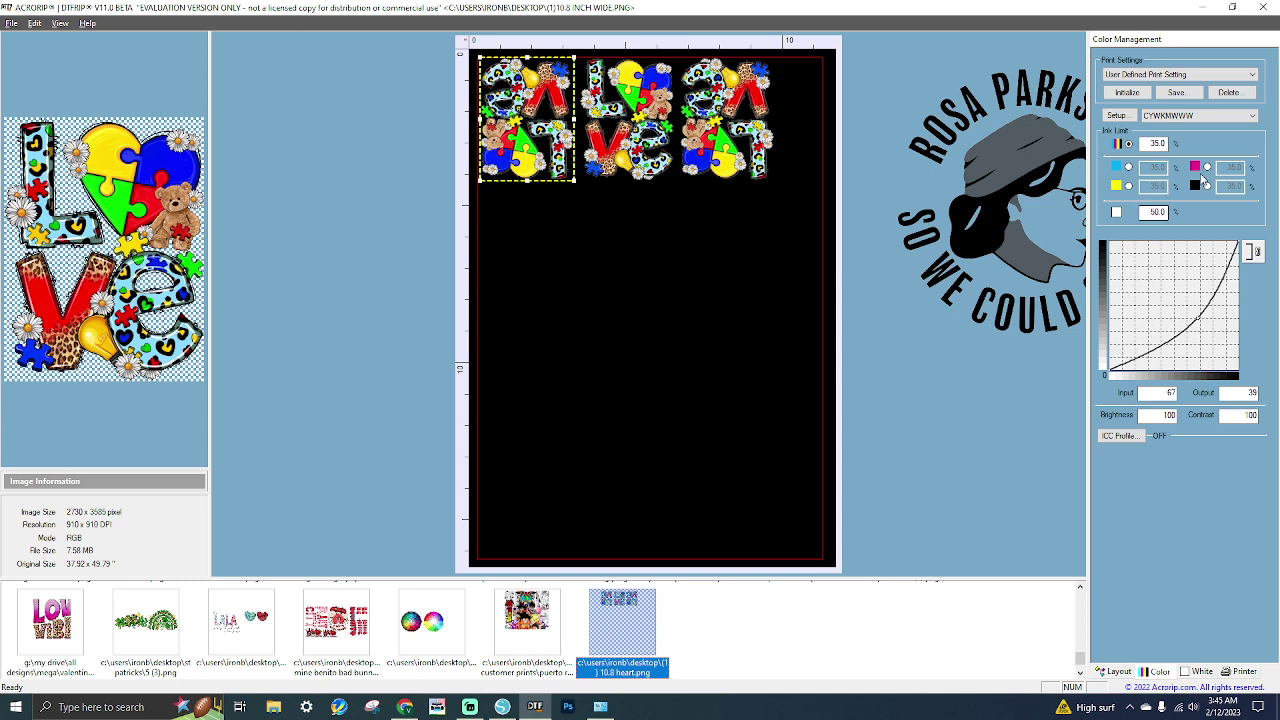
Add points to the combined ink curve at input 77, output 50 and input 43, output 20.
left_click(1208, 306)
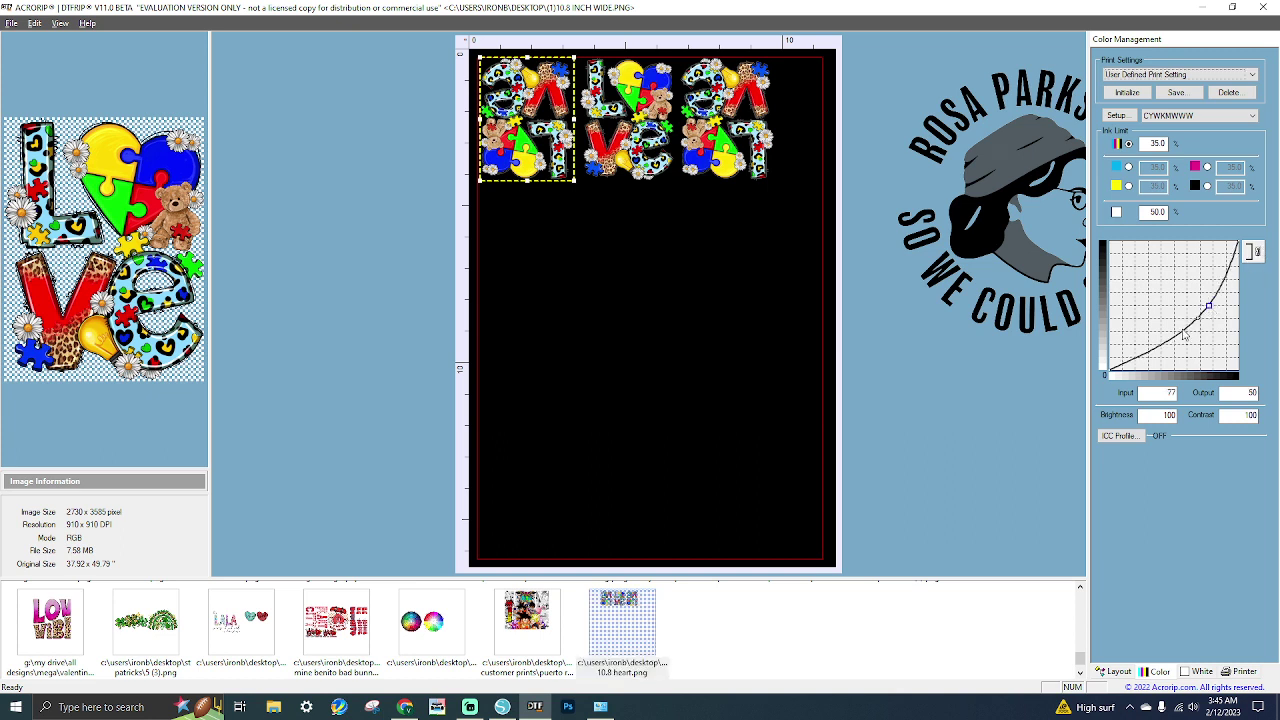
left_click(1166, 345)
Examine the individual cyan, black, magenta and yellow ink limits and curves, finishing on the combined color limit.
left_click(1165, 167)
left_click(1207, 186)
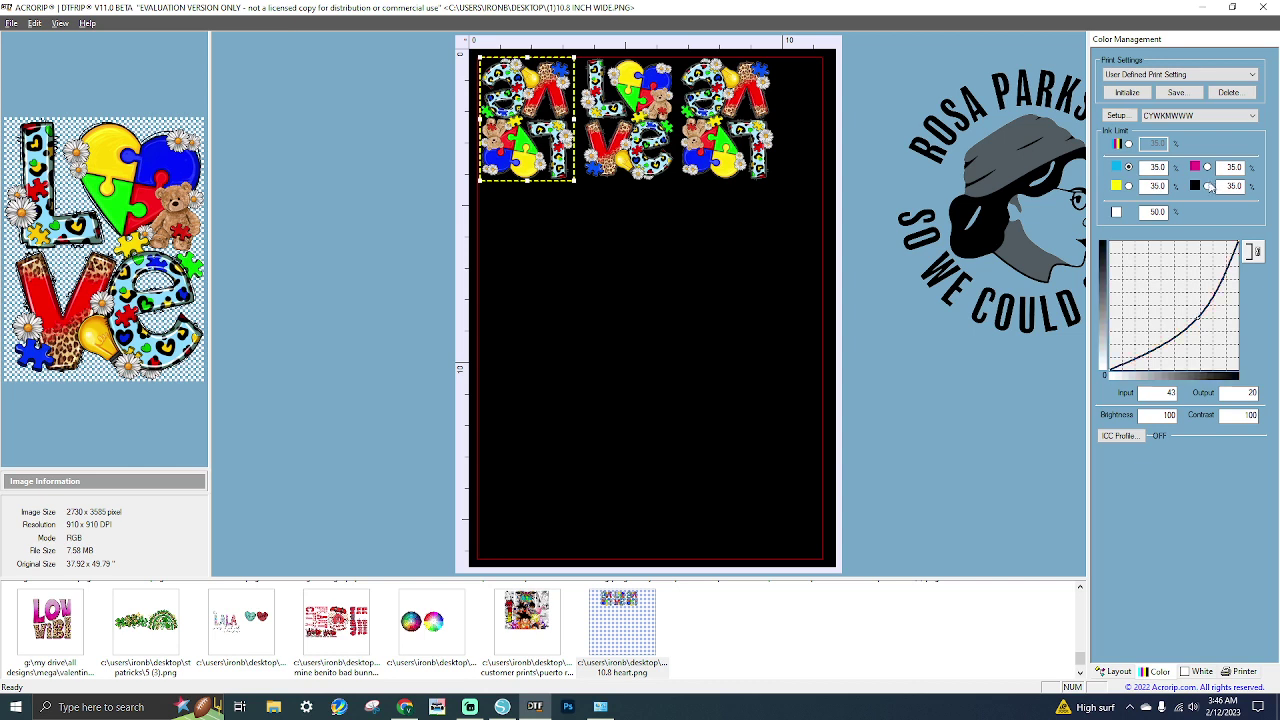
left_click(1207, 167)
left_click(1129, 186)
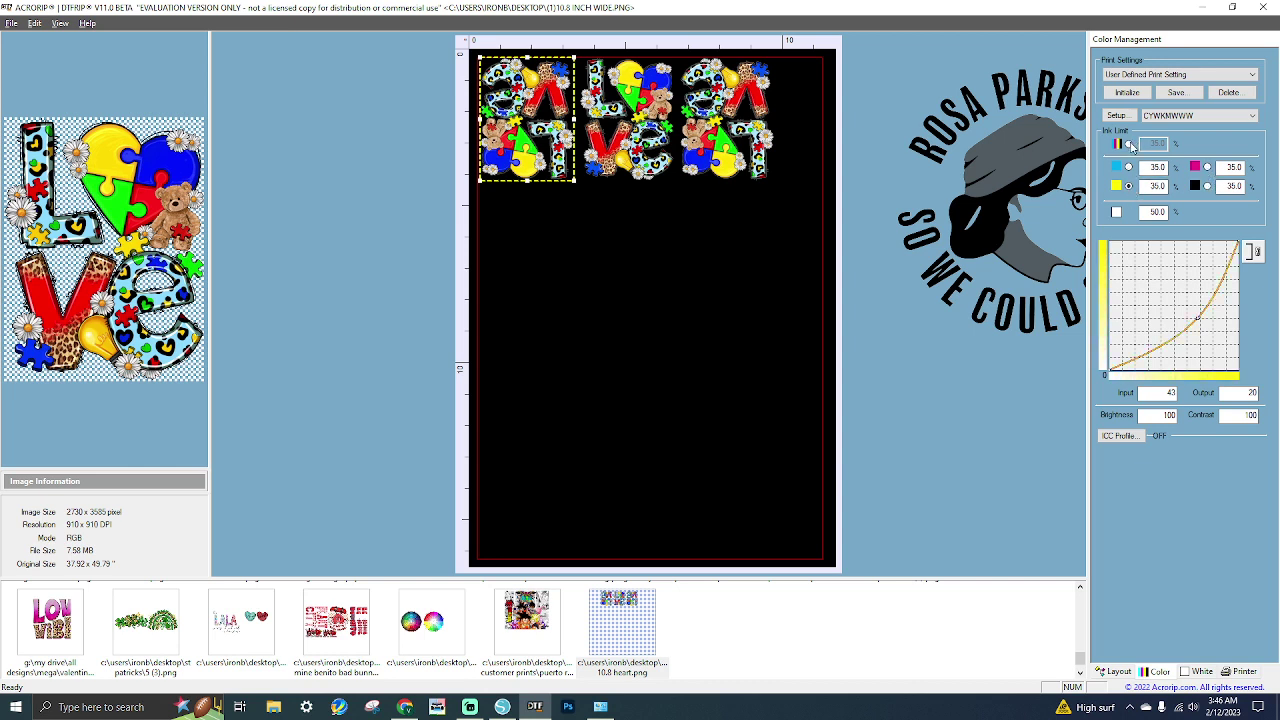
left_click(1129, 143)
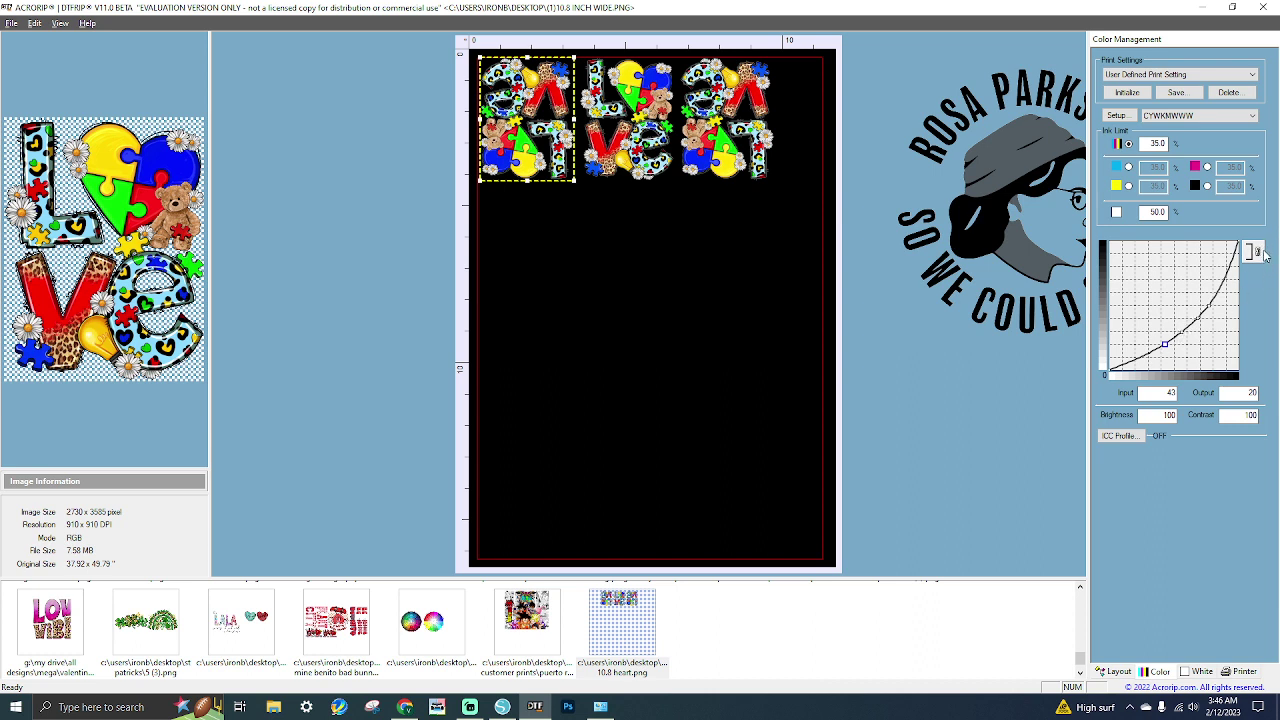
left_click(1129, 167)
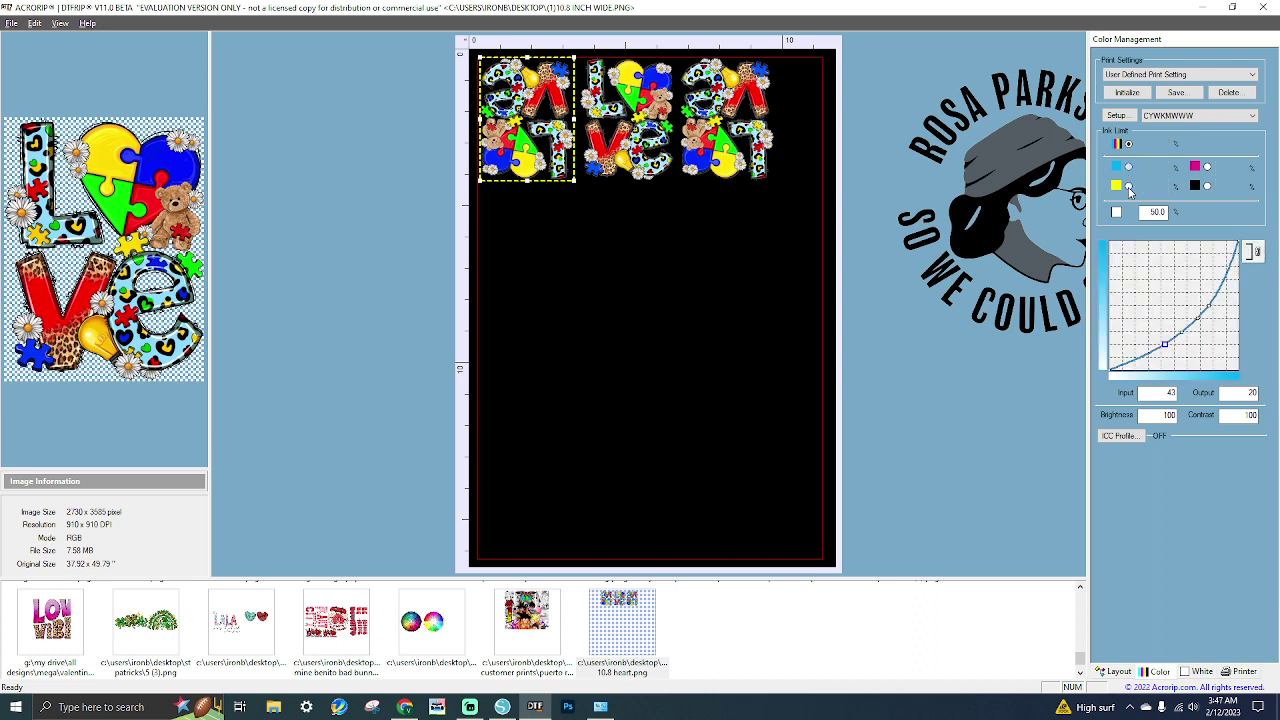
left_click(1148, 186)
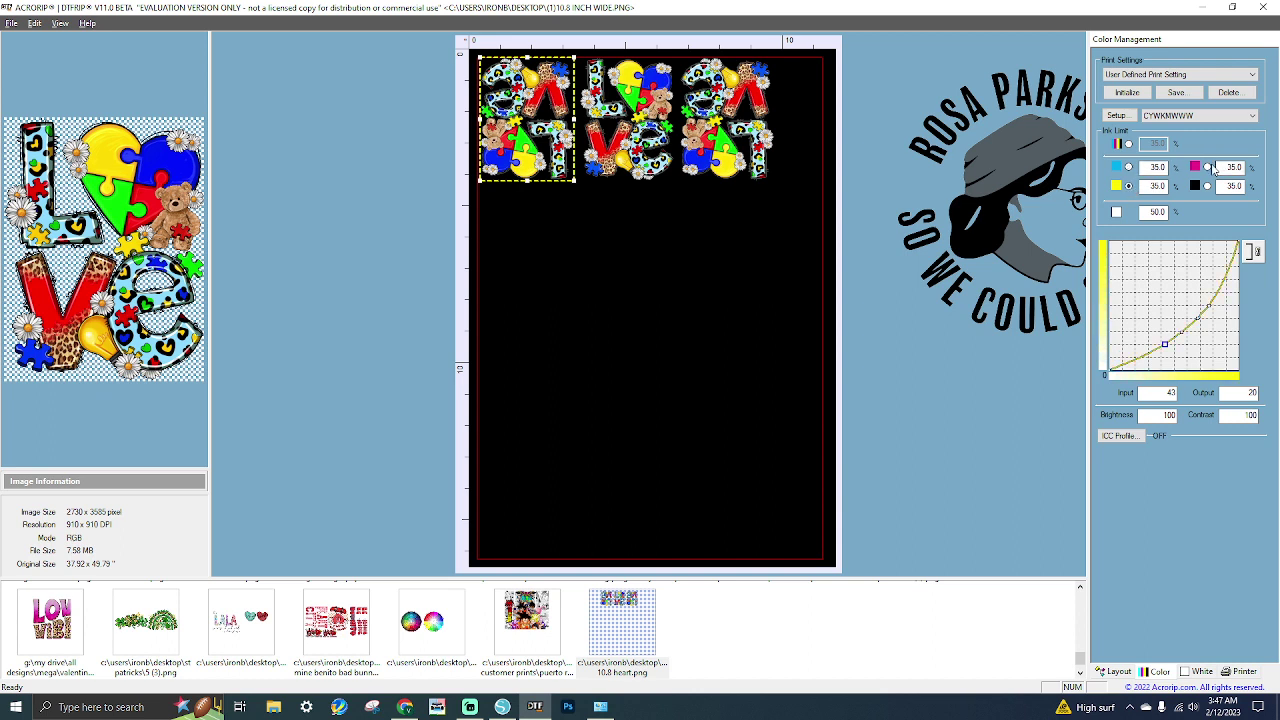
left_click(1207, 186)
left_click(1207, 168)
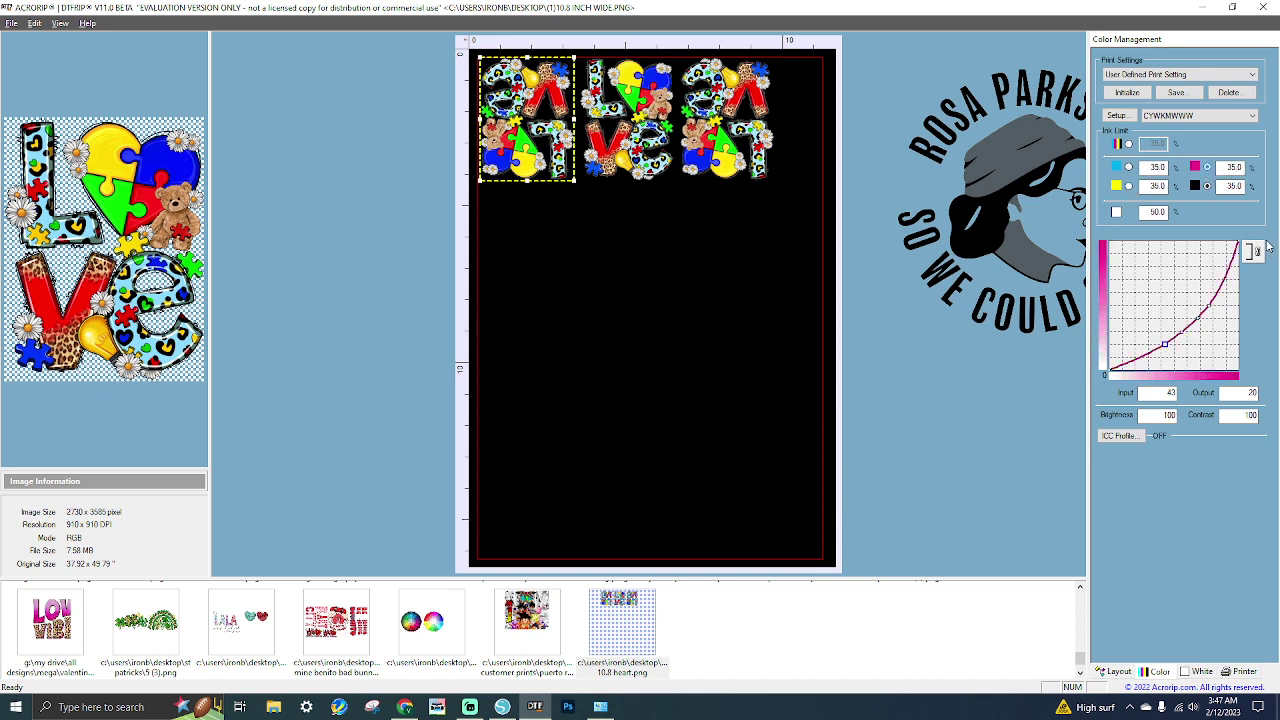
left_click(1129, 144)
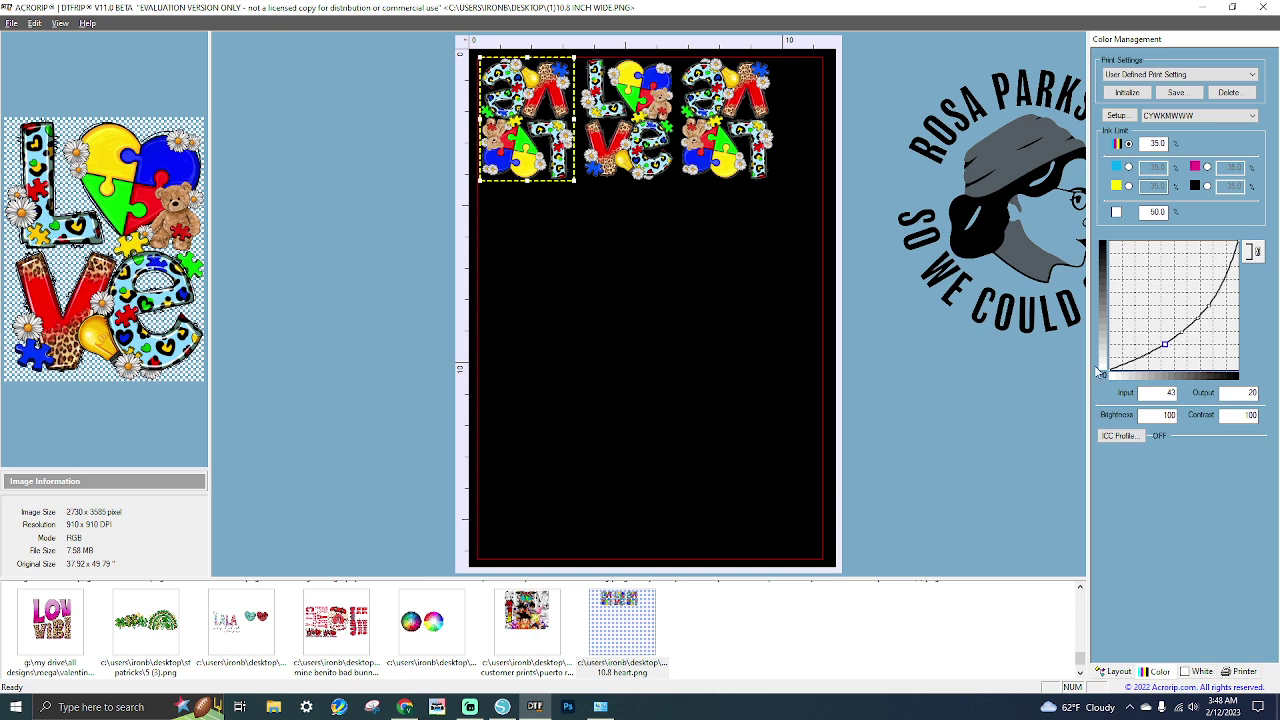
Open the ICC profile settings, enable the DTFPRO-1390.icm output profile, review the rendering intent options, and close the dialog.
left_click(1138, 437)
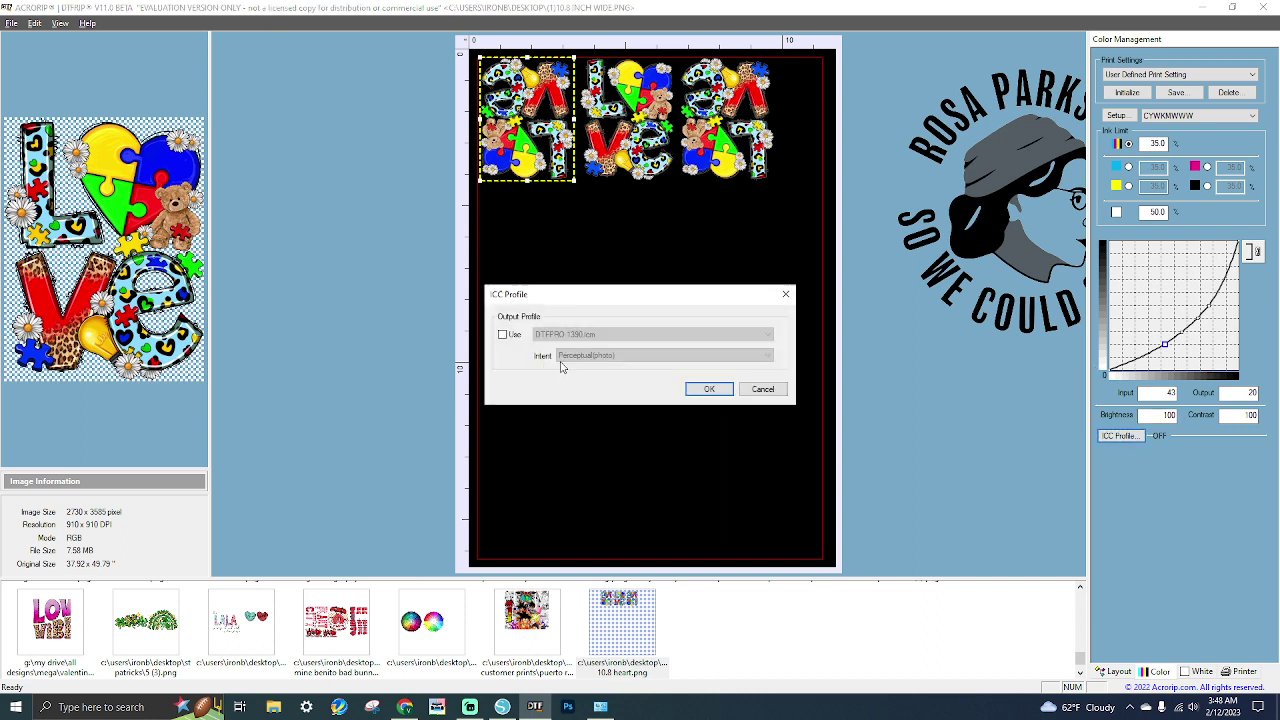
left_click(503, 334)
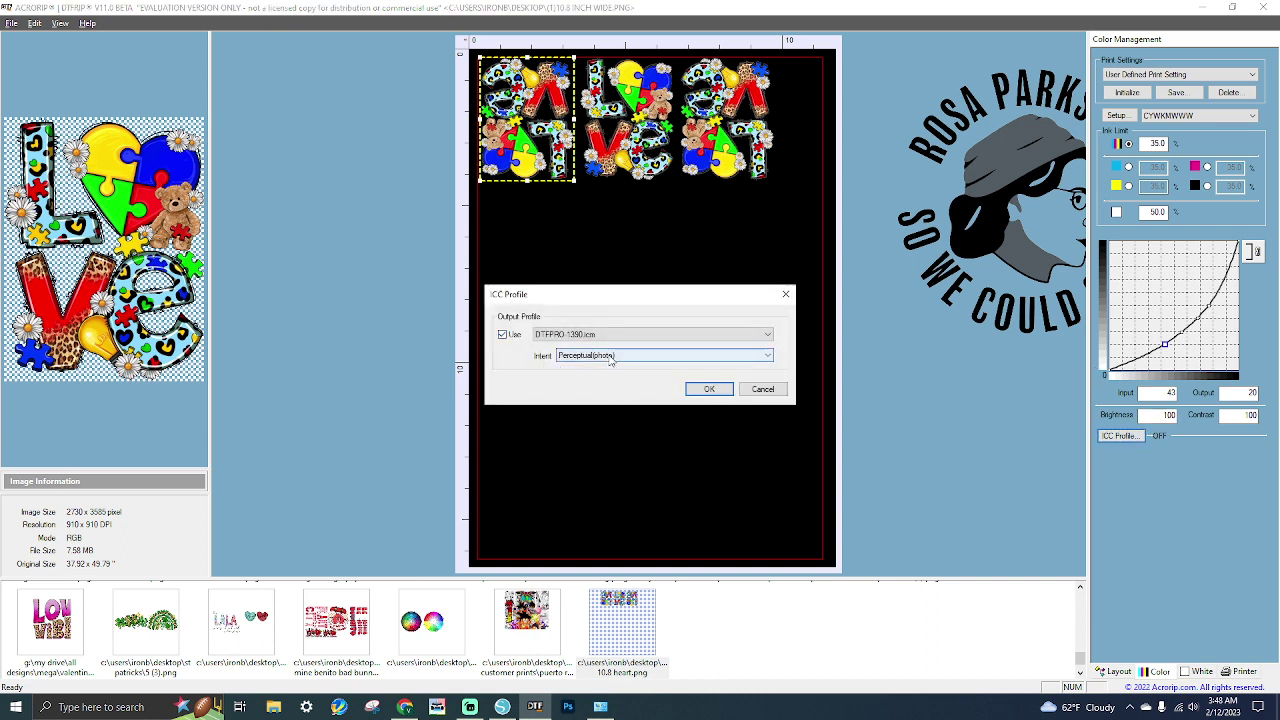
left_click(610, 357)
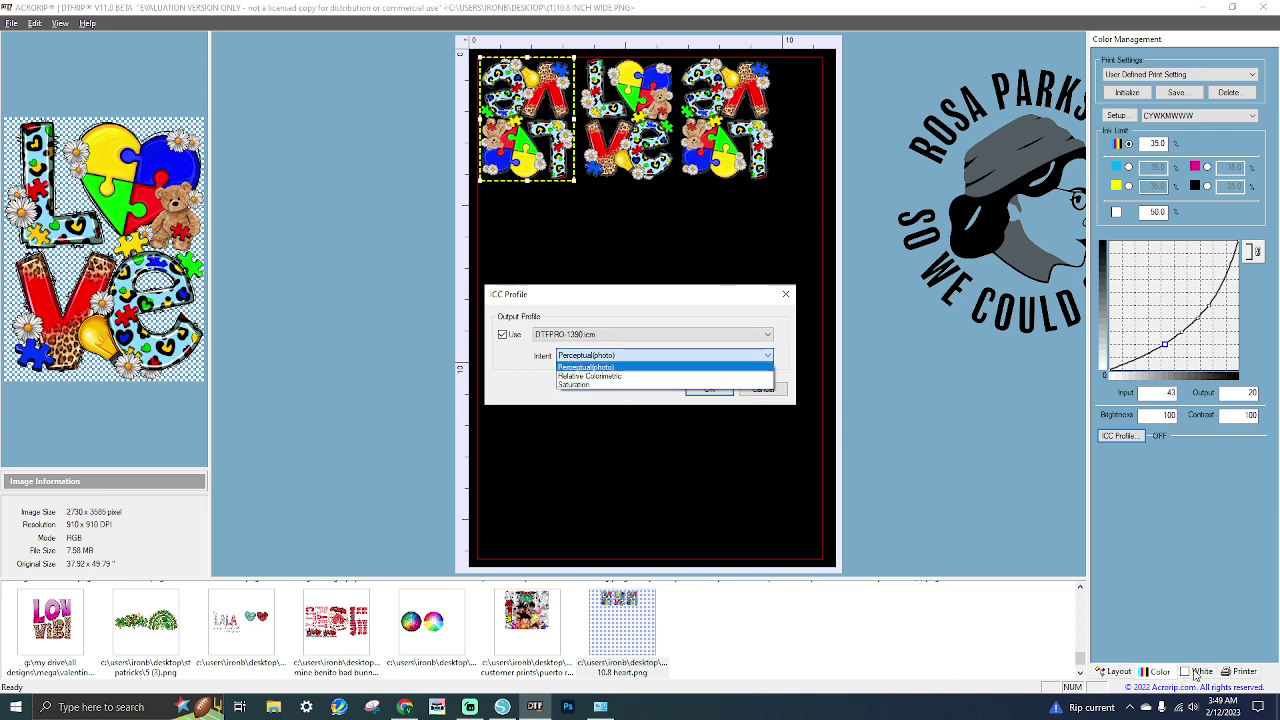
left_click(749, 251)
left_click(843, 313)
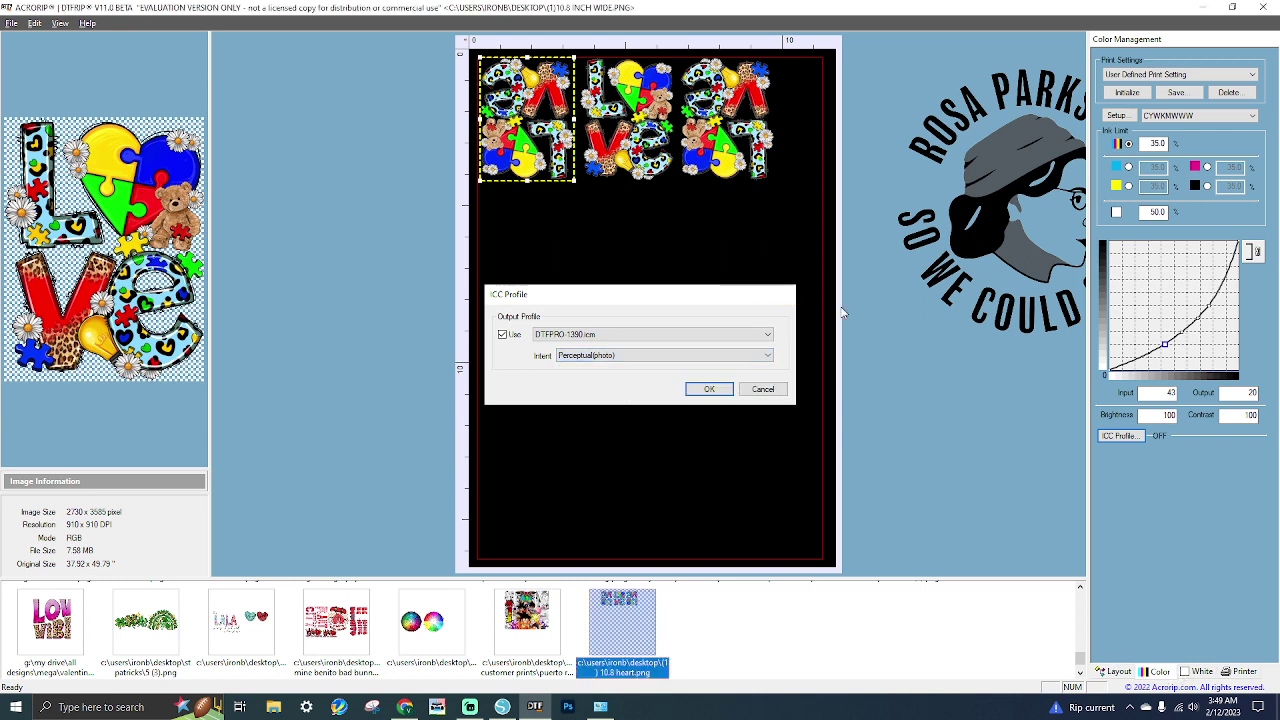
In the white ink controls, try Fill All Area layer generation and return to 100% White under any colored pixel.
left_click(1196, 671)
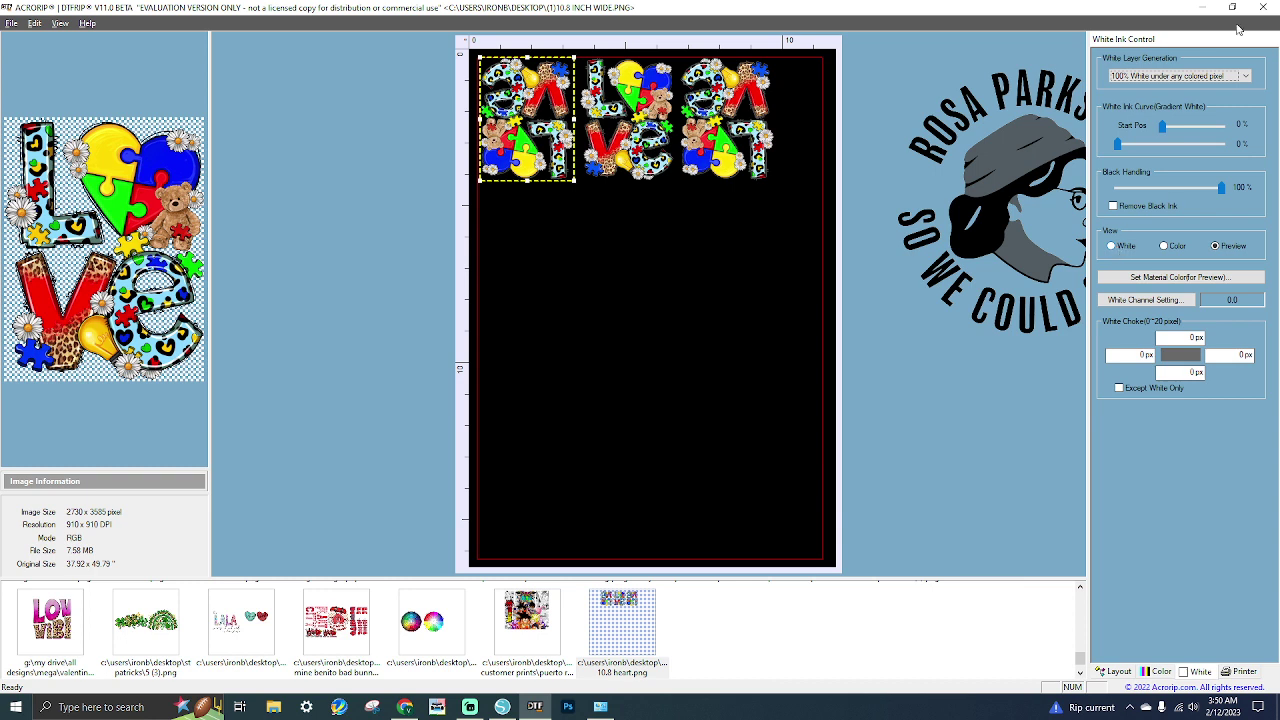
left_click(1181, 78)
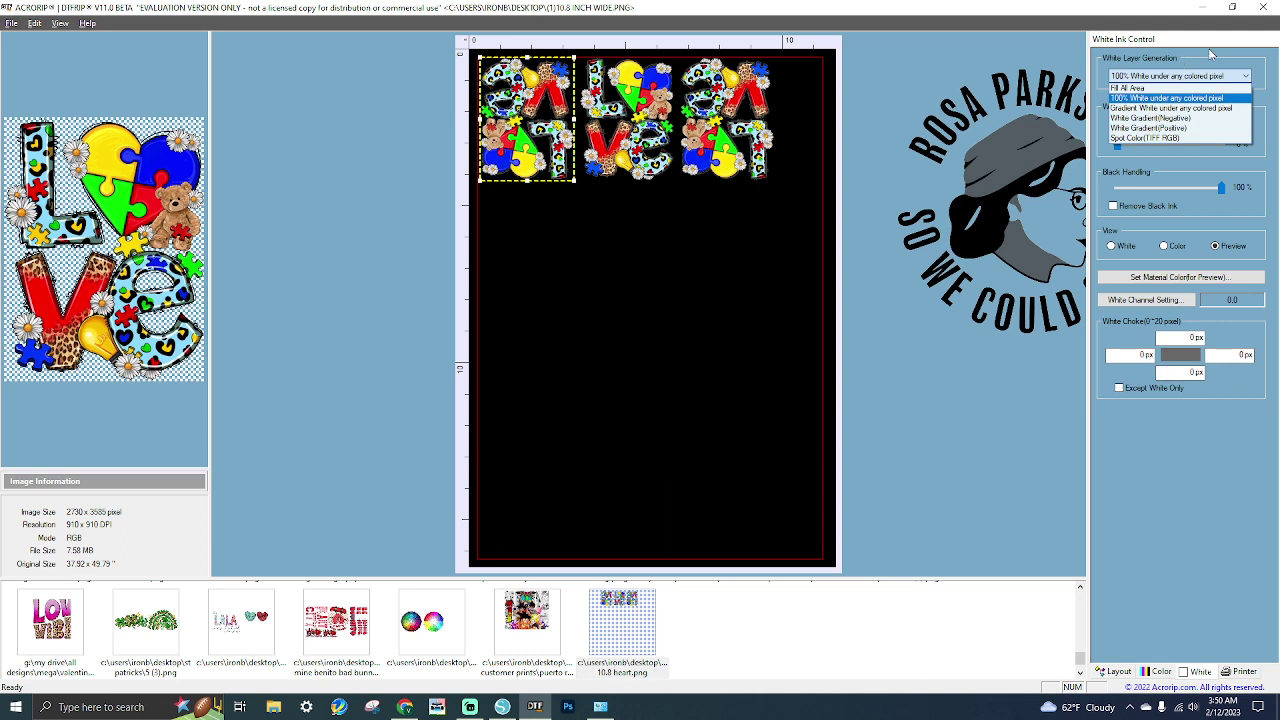
left_click(1148, 88)
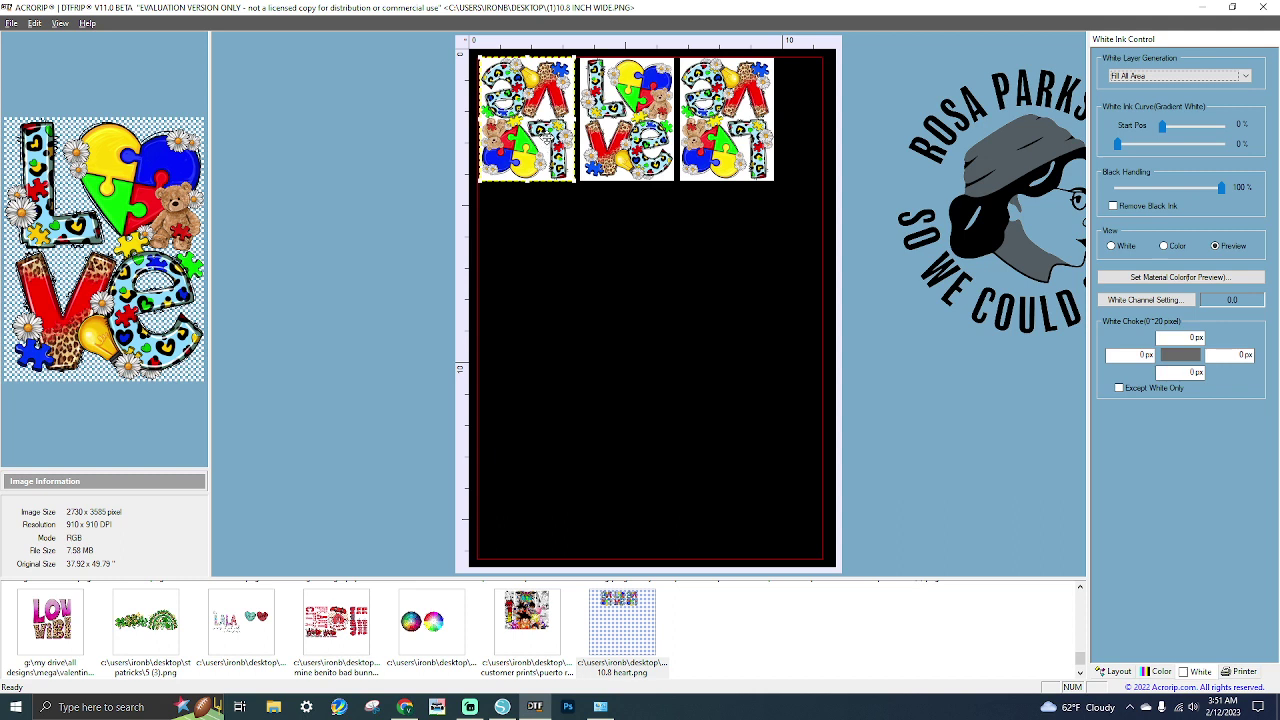
left_click(1180, 76)
left_click(1184, 99)
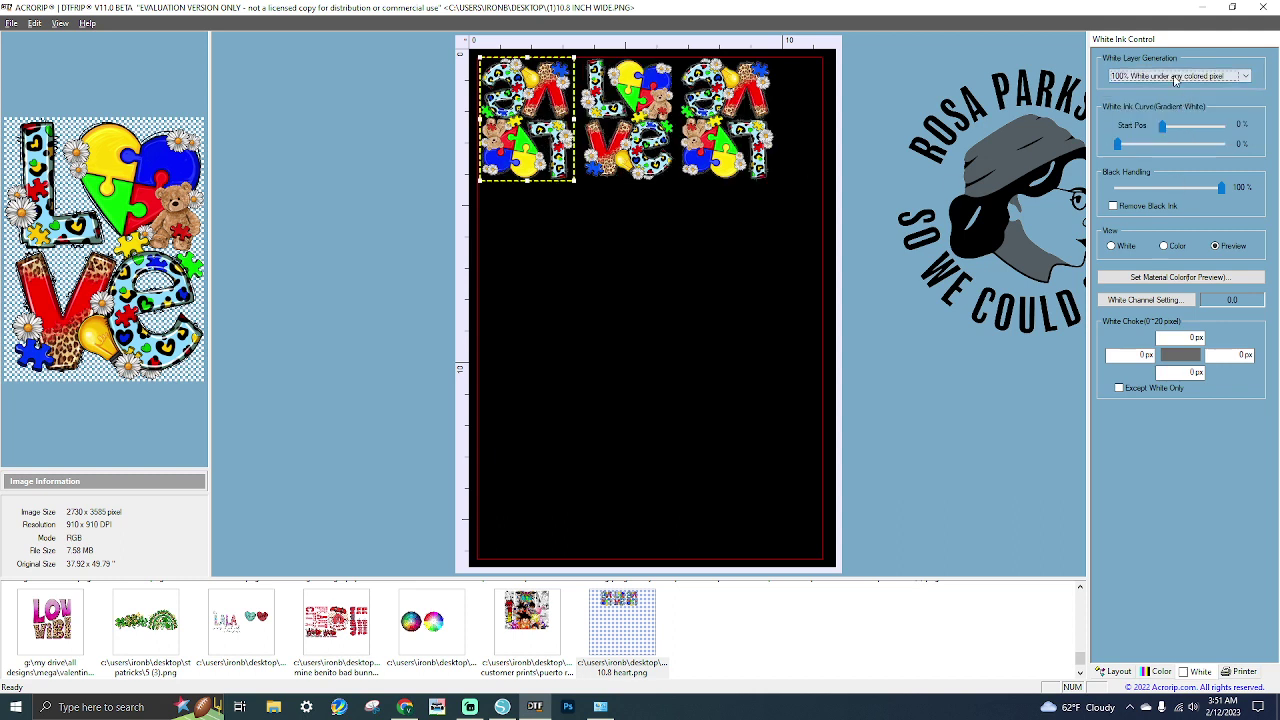
In the White view, apply Gradient White under any colored pixel with Start Pos 15%, testing the curve at 100% before resetting it to 0%.
left_click(1124, 247)
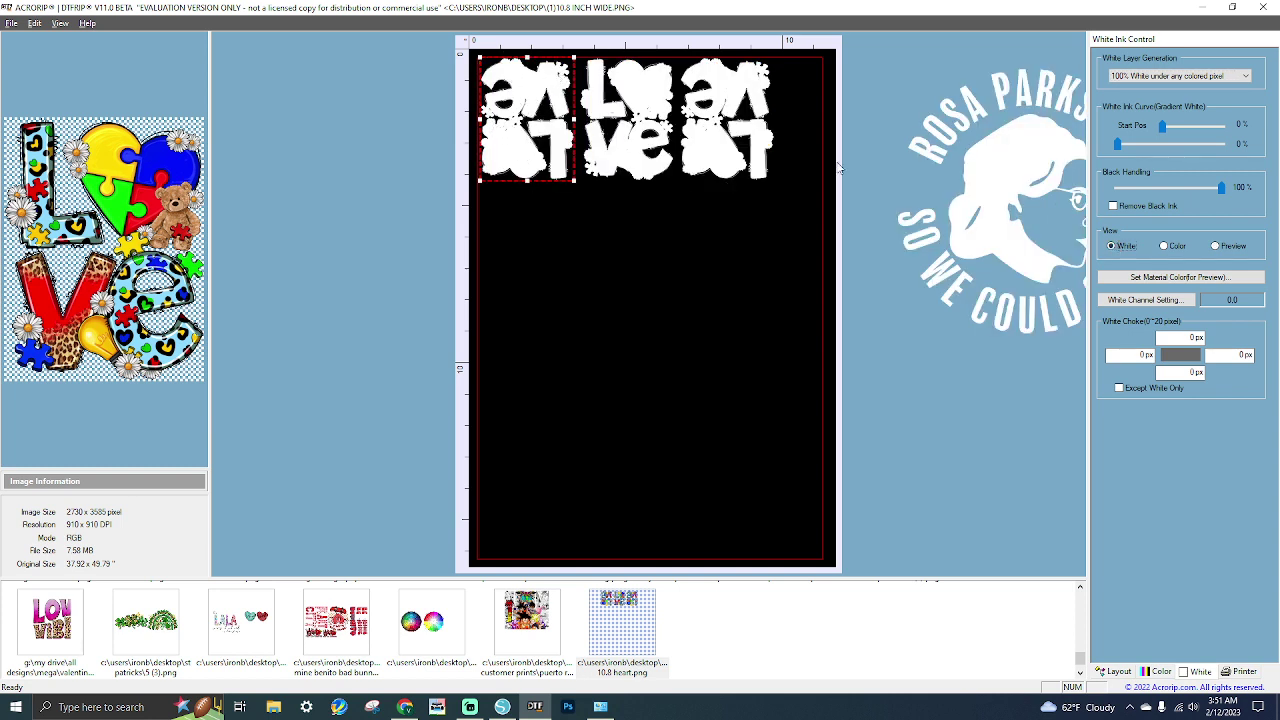
left_click(1175, 76)
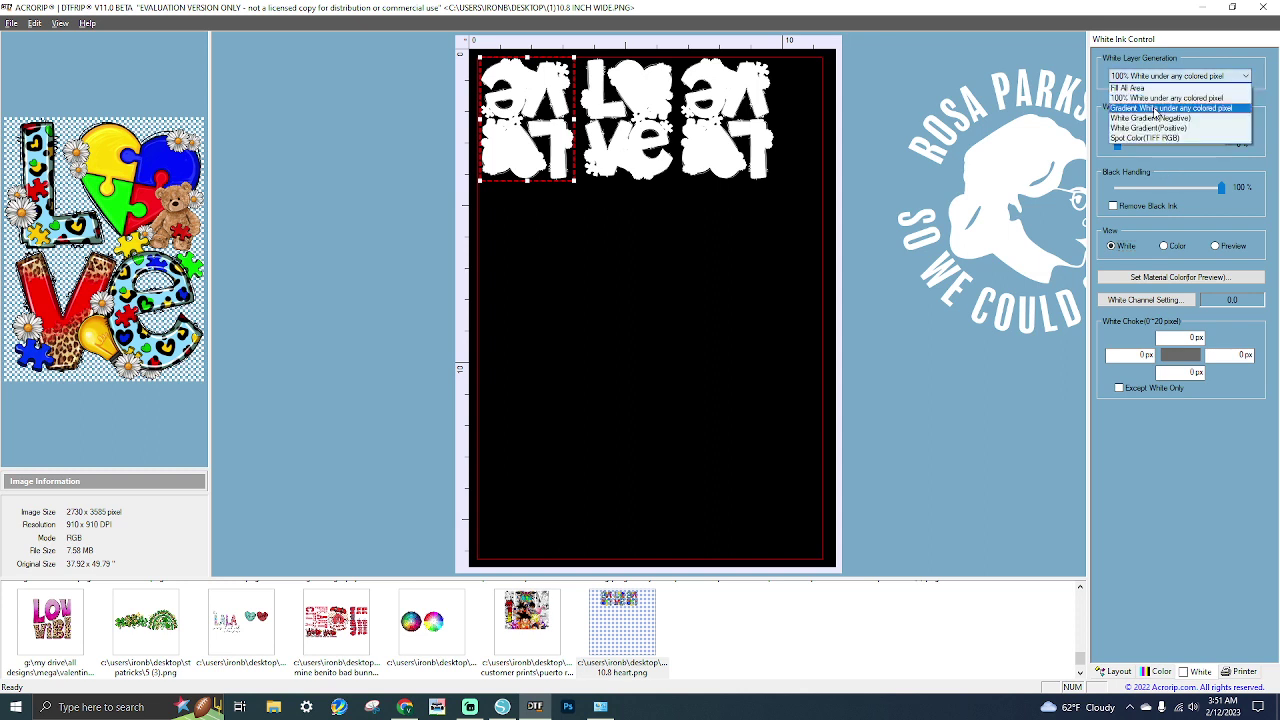
left_click(1155, 108)
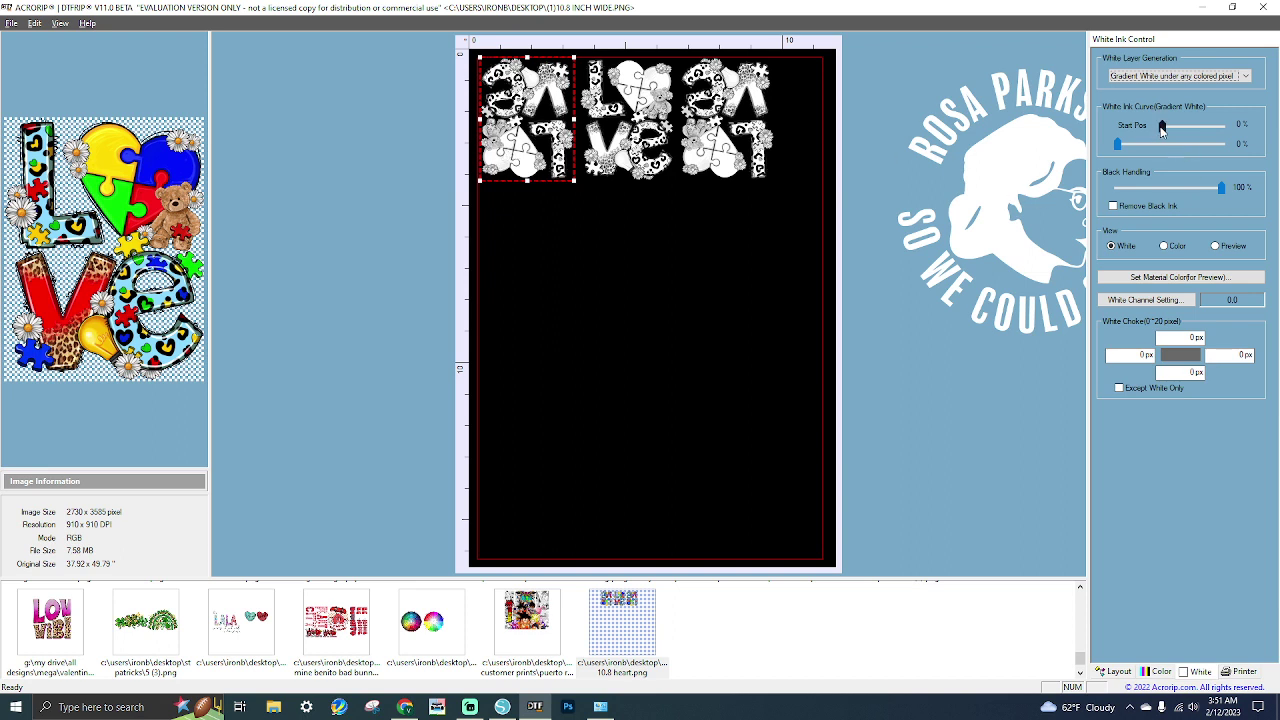
mouse_move(1162, 128)
left_mouse_down()
mouse_move(1182, 128)
mouse_move(1122, 147)
mouse_move(1232, 148)
left_mouse_up()
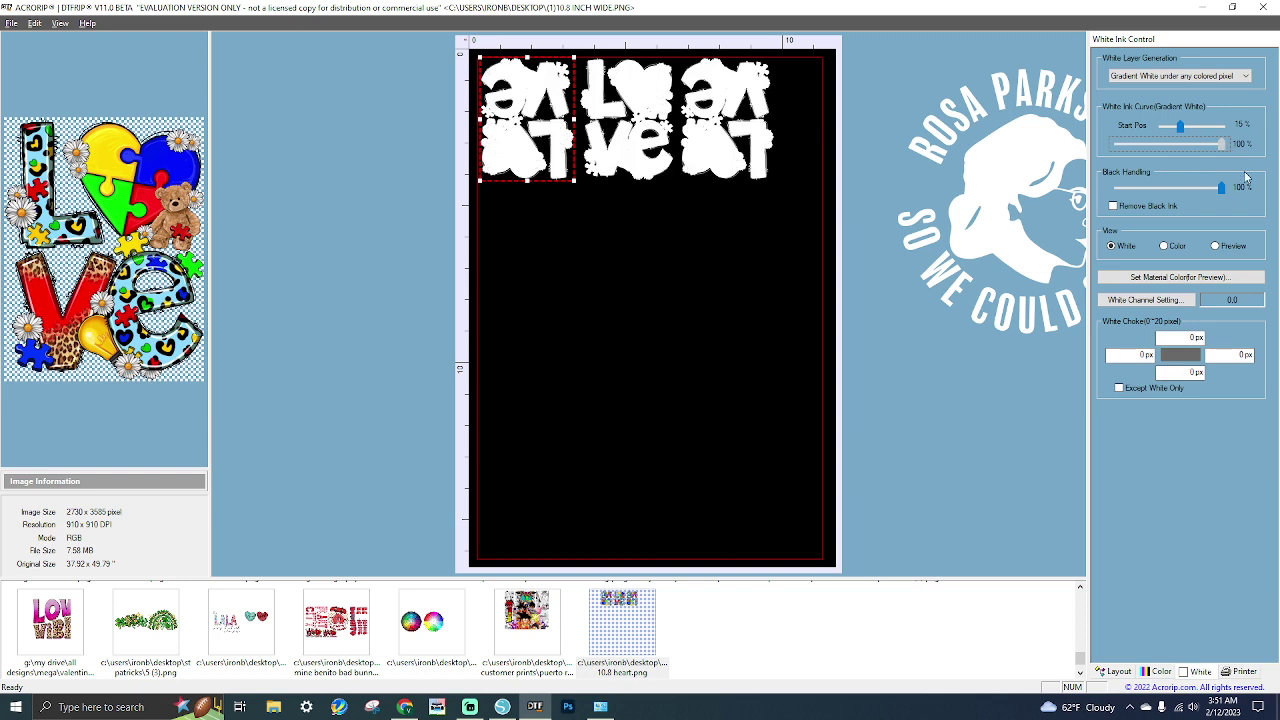
mouse_move(1222, 144)
left_mouse_down()
mouse_move(1173, 185)
mouse_move(1103, 185)
left_mouse_up()
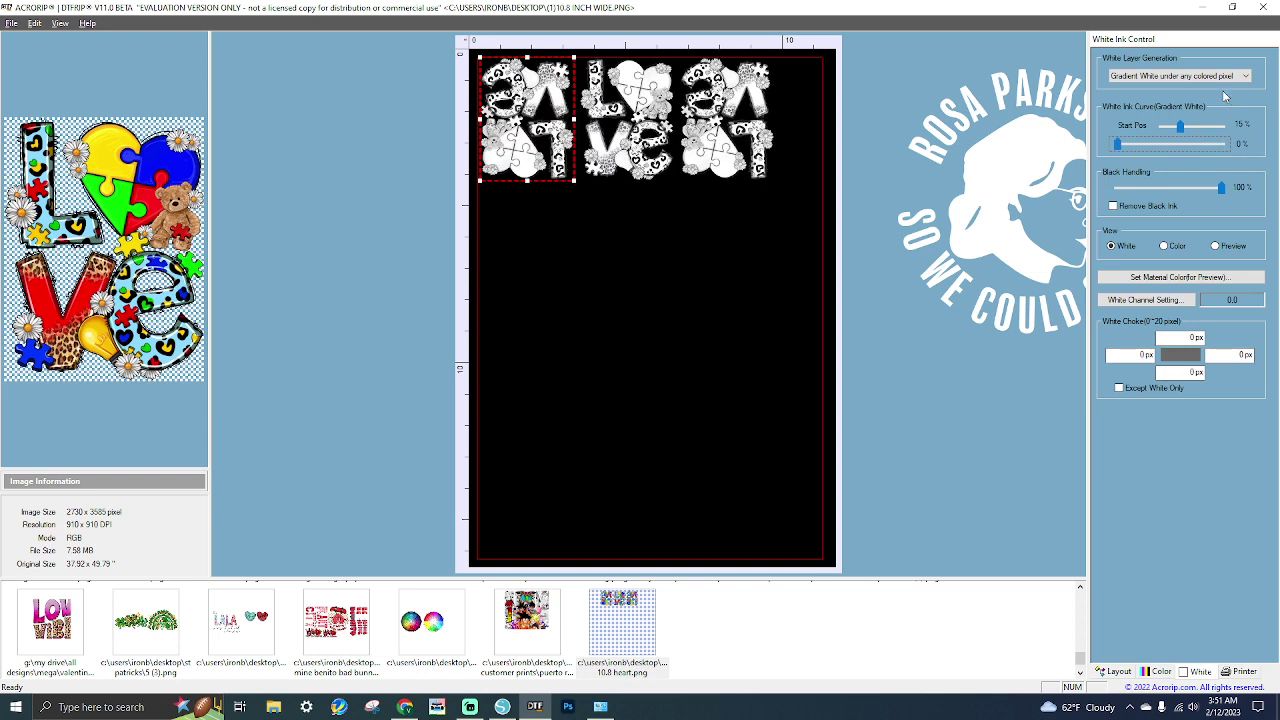
Try the White Gradient(Negative), White Gradient(Positive) and Spot Color(TIFF RGB) layer generation modes on the white layer.
left_click(1140, 77)
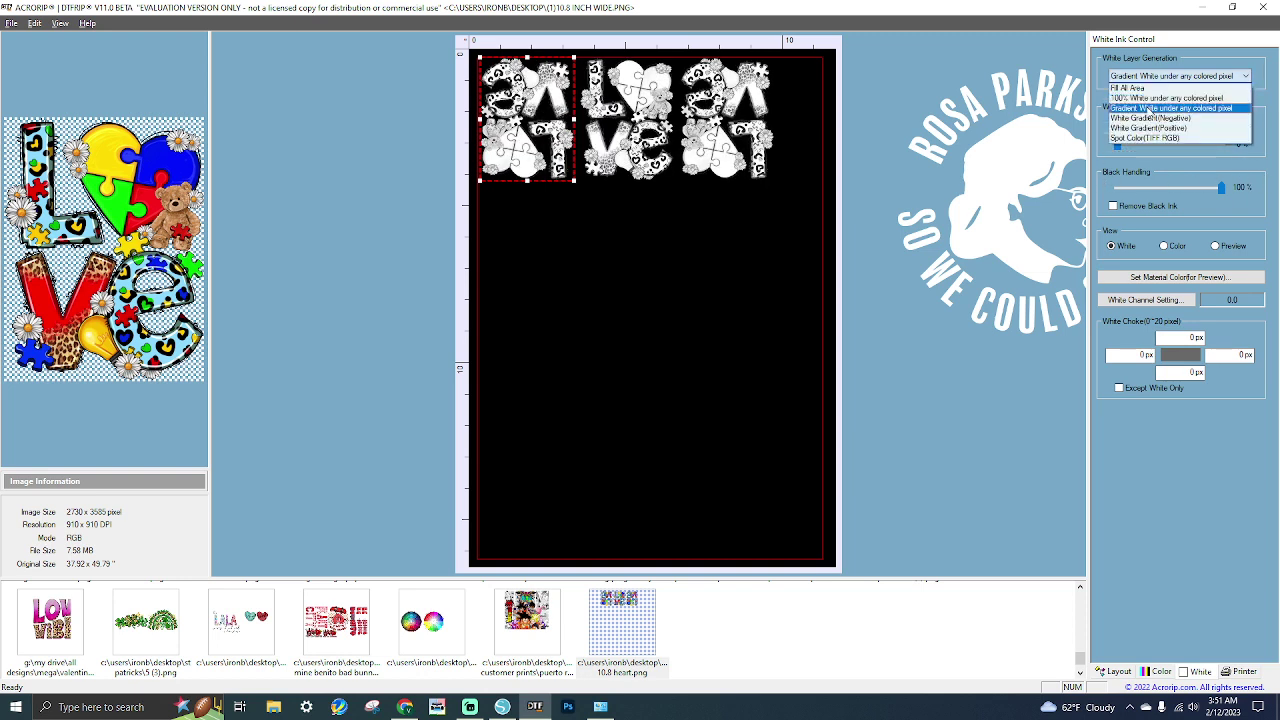
left_click(1143, 119)
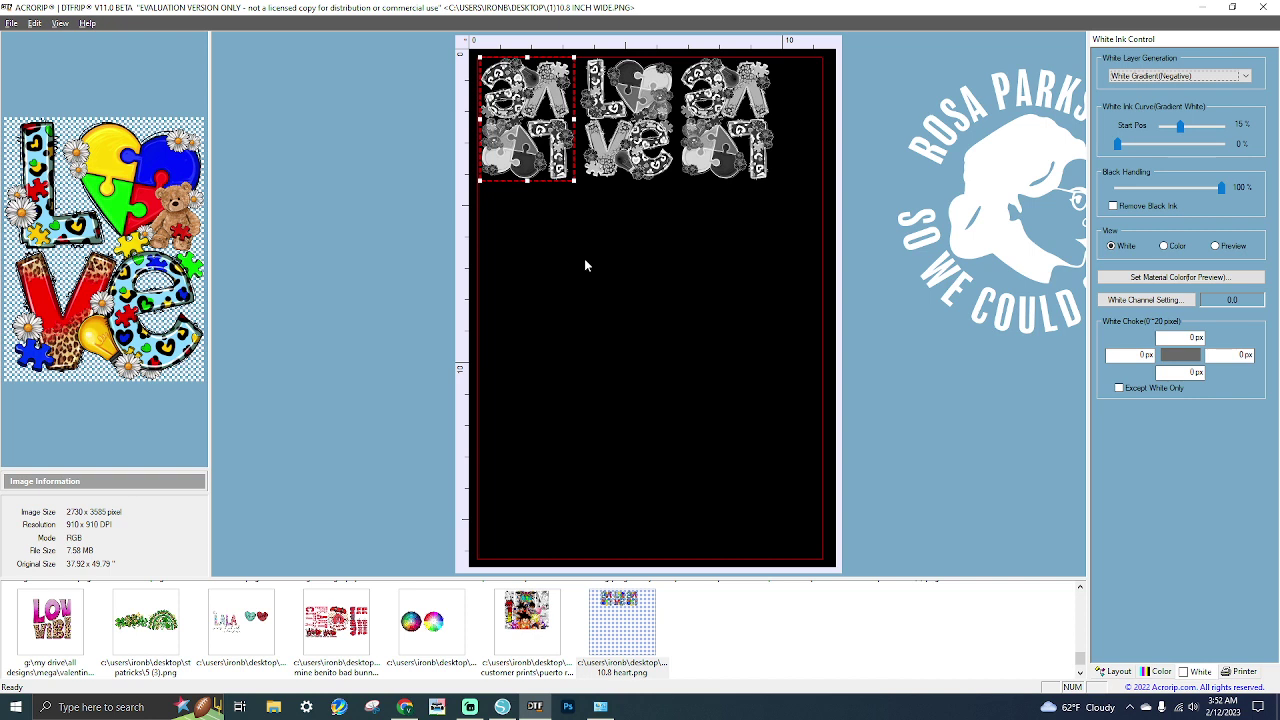
left_click(1150, 76)
left_click(1122, 131)
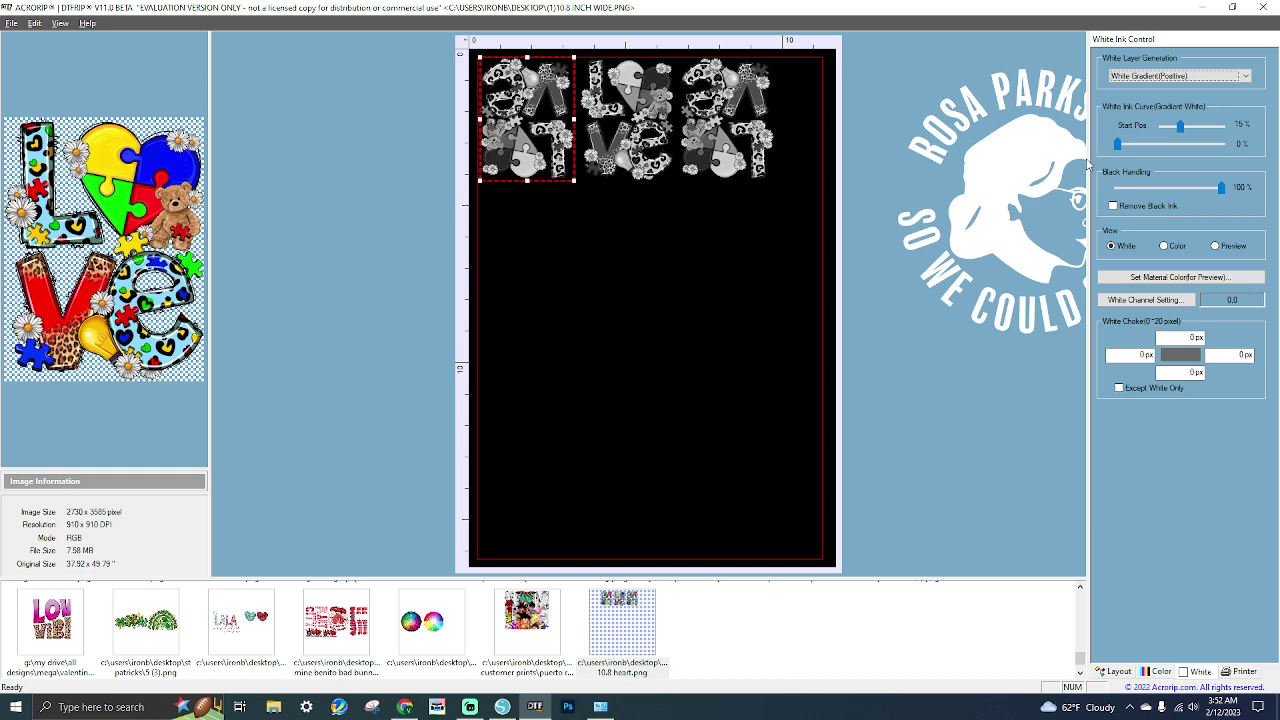
left_click(1205, 80)
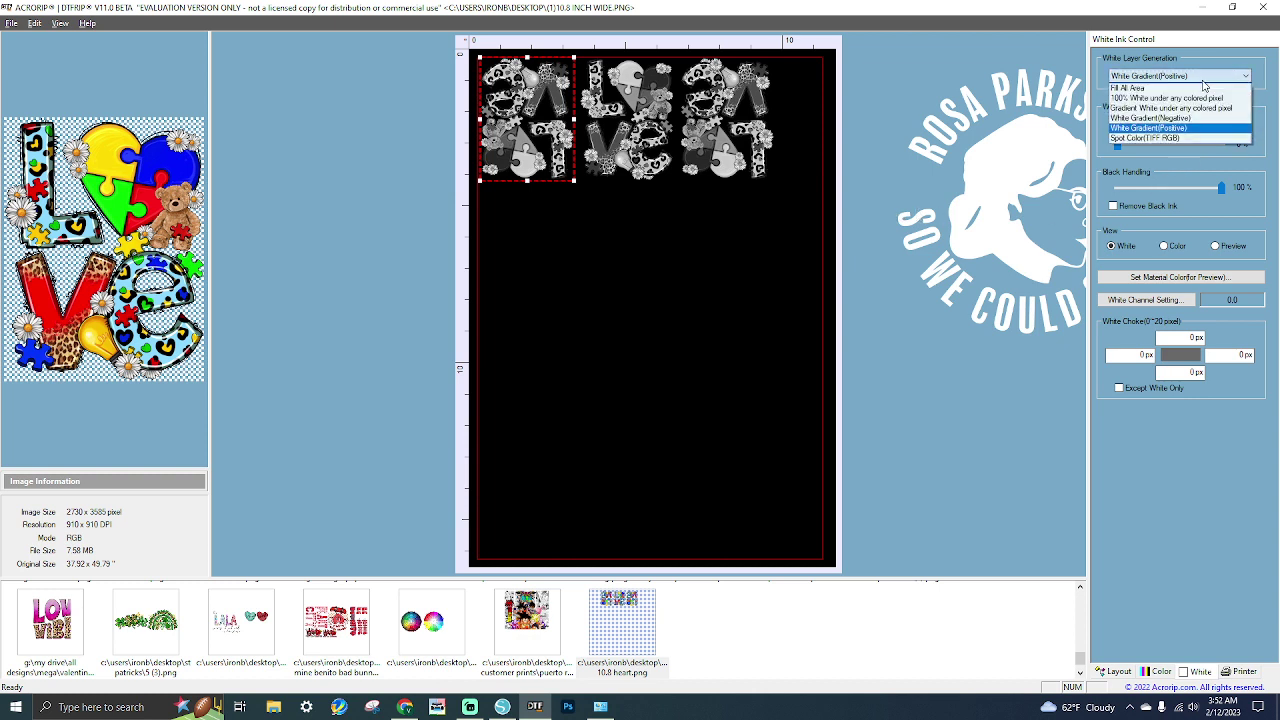
left_click(1157, 139)
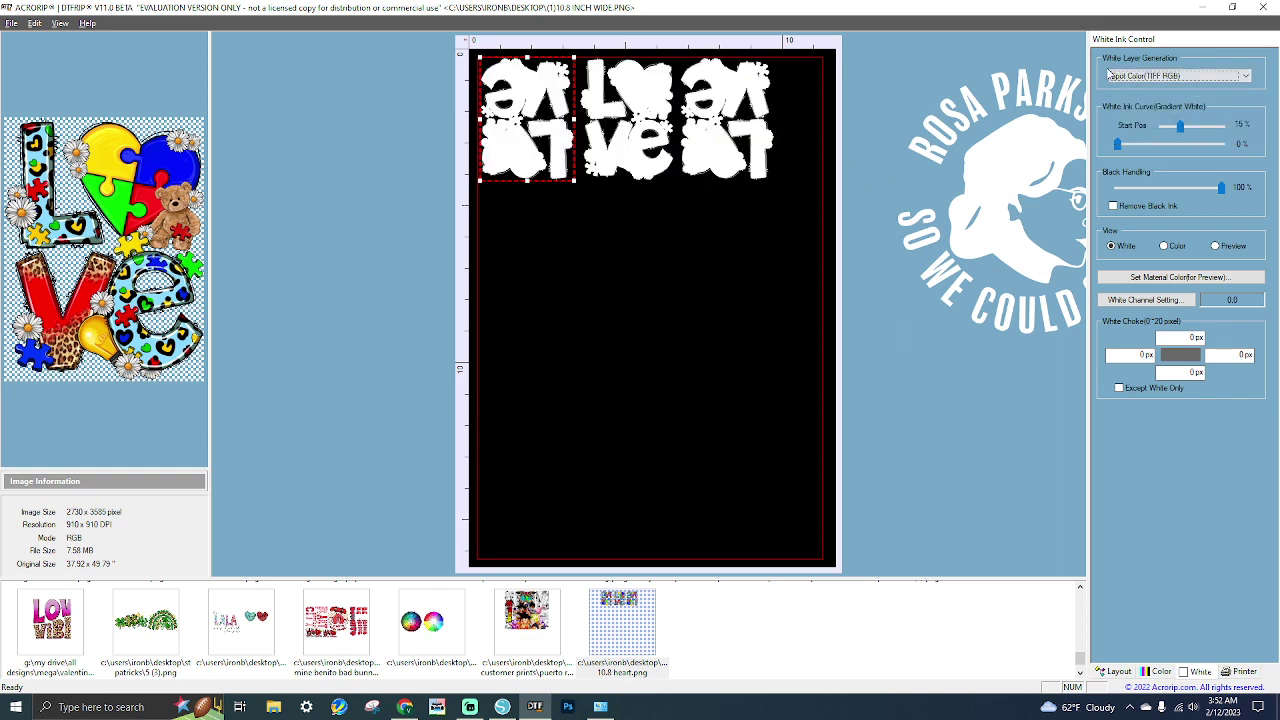
Set the white layer generation back to 100% White under any colored pixel.
left_click(1174, 77)
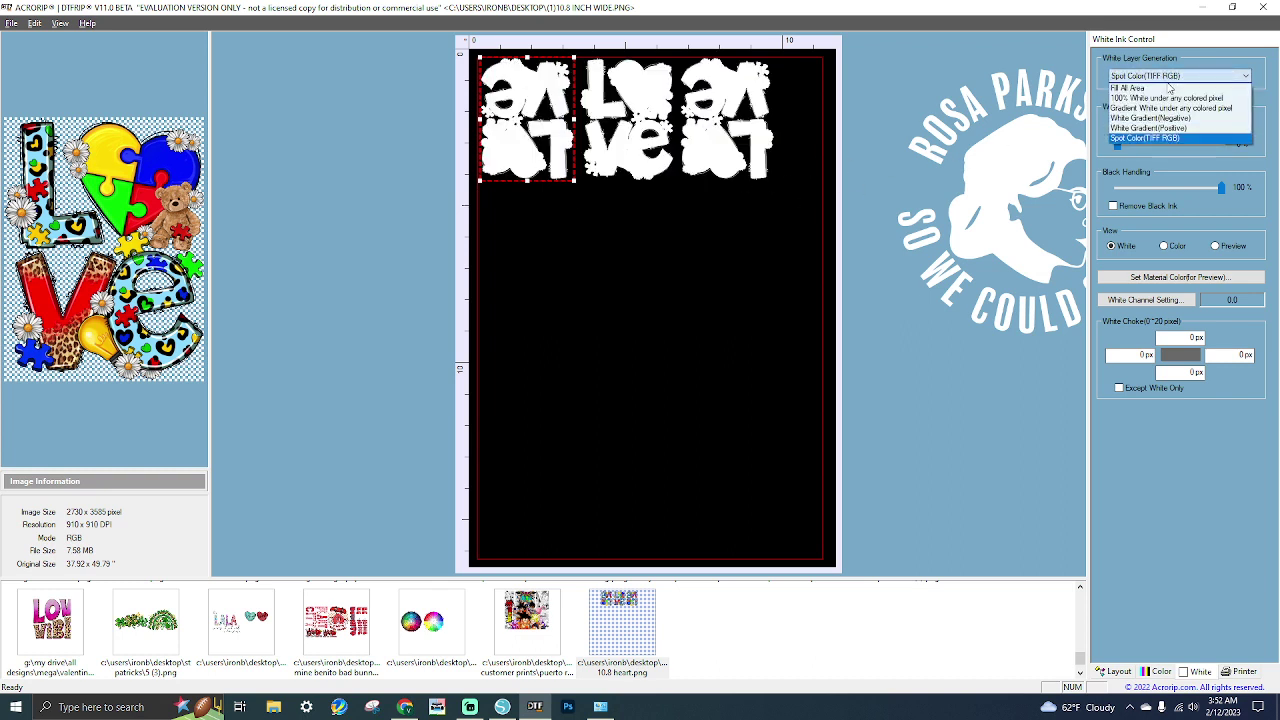
left_click(1148, 140)
left_click(1167, 76)
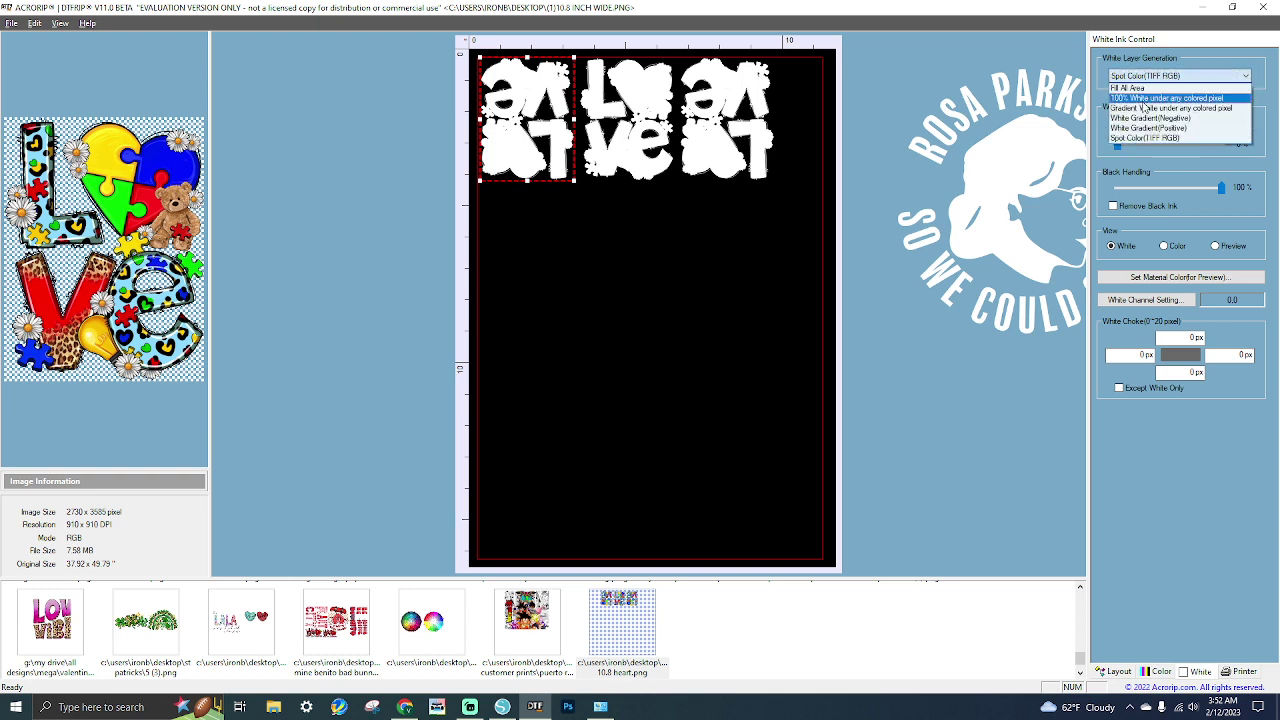
left_click(1142, 99)
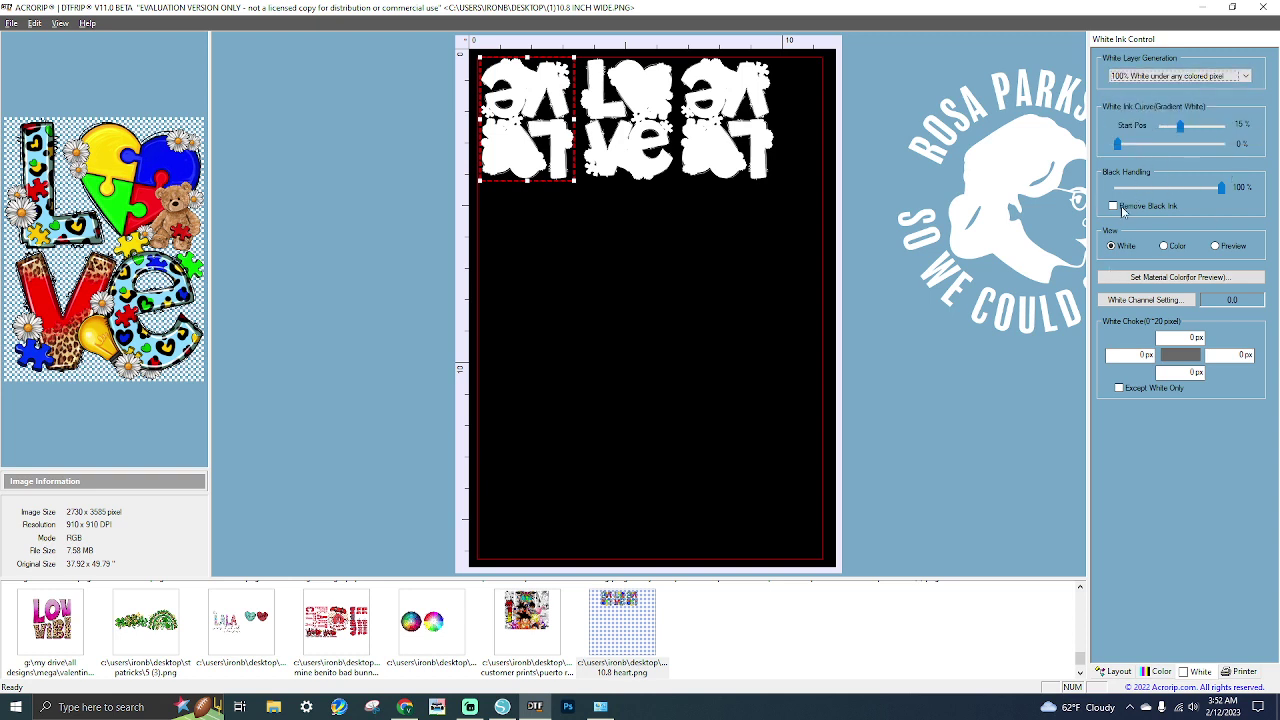
In the Color view, enable Remove Black Ink, lower Black Handling gradually to 64%, and restore it to 100%.
left_click(1164, 246)
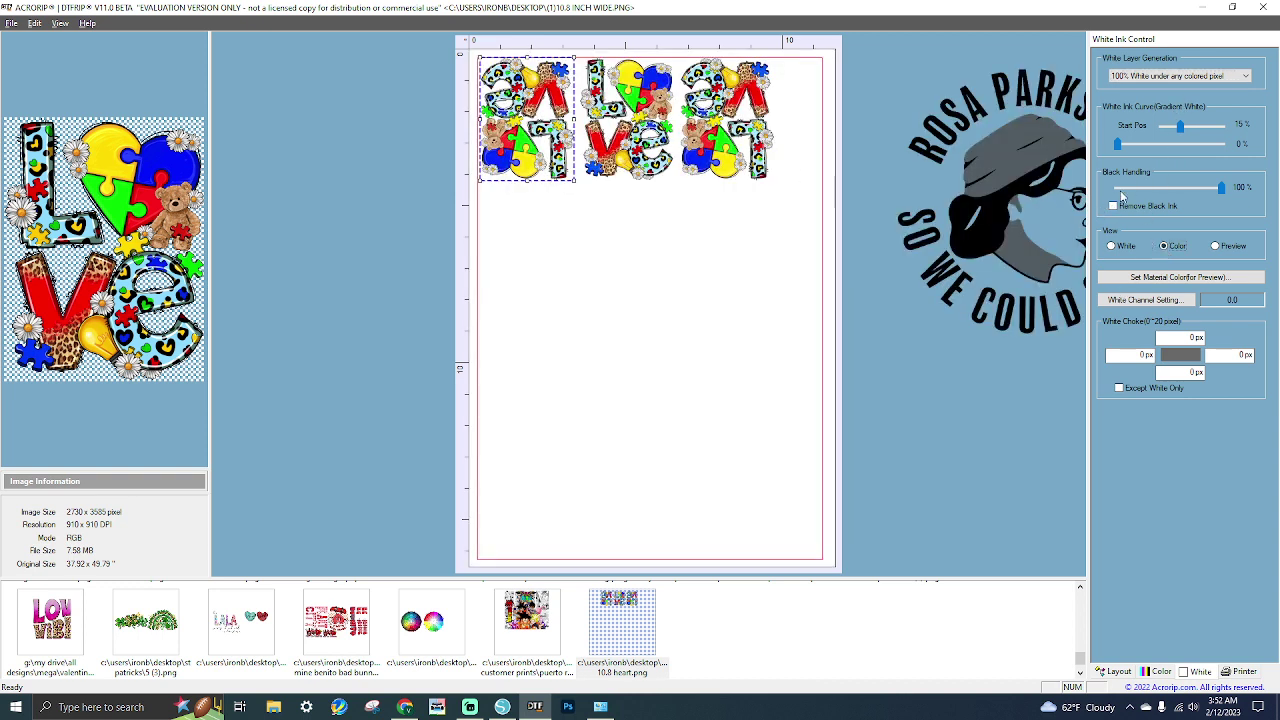
left_click(1114, 205)
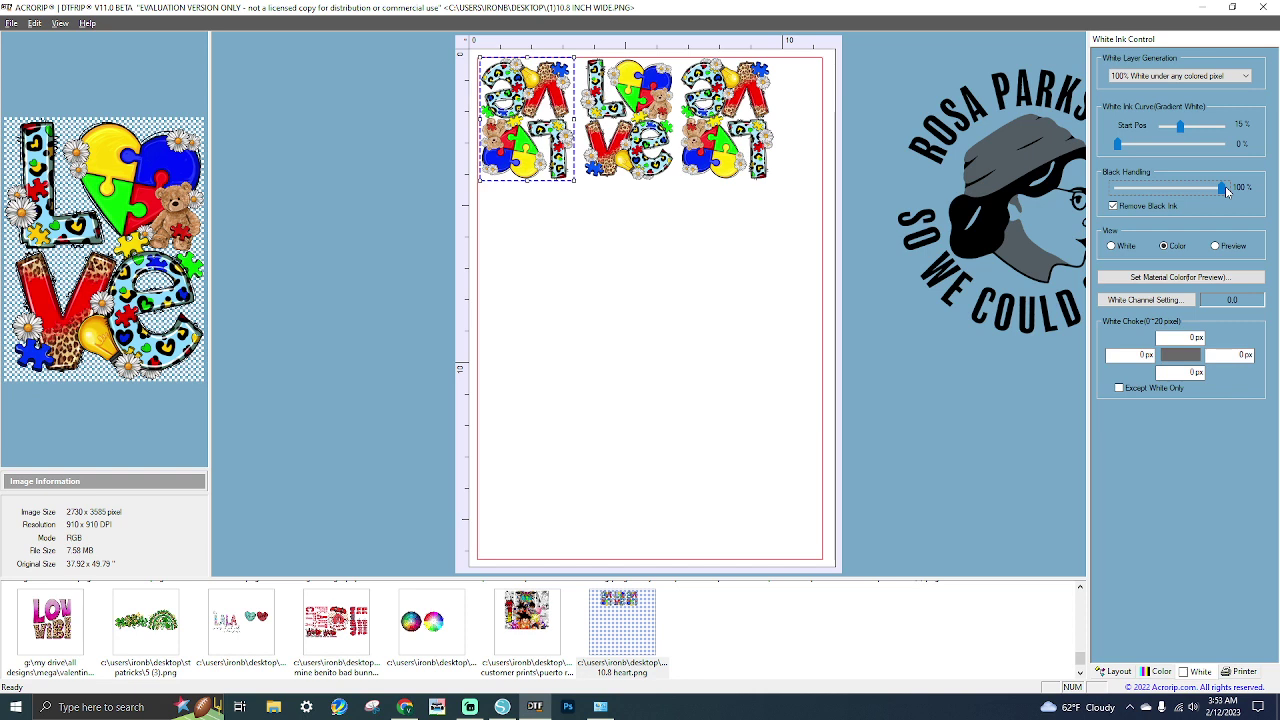
left_click_drag(1228, 191, 1226, 191)
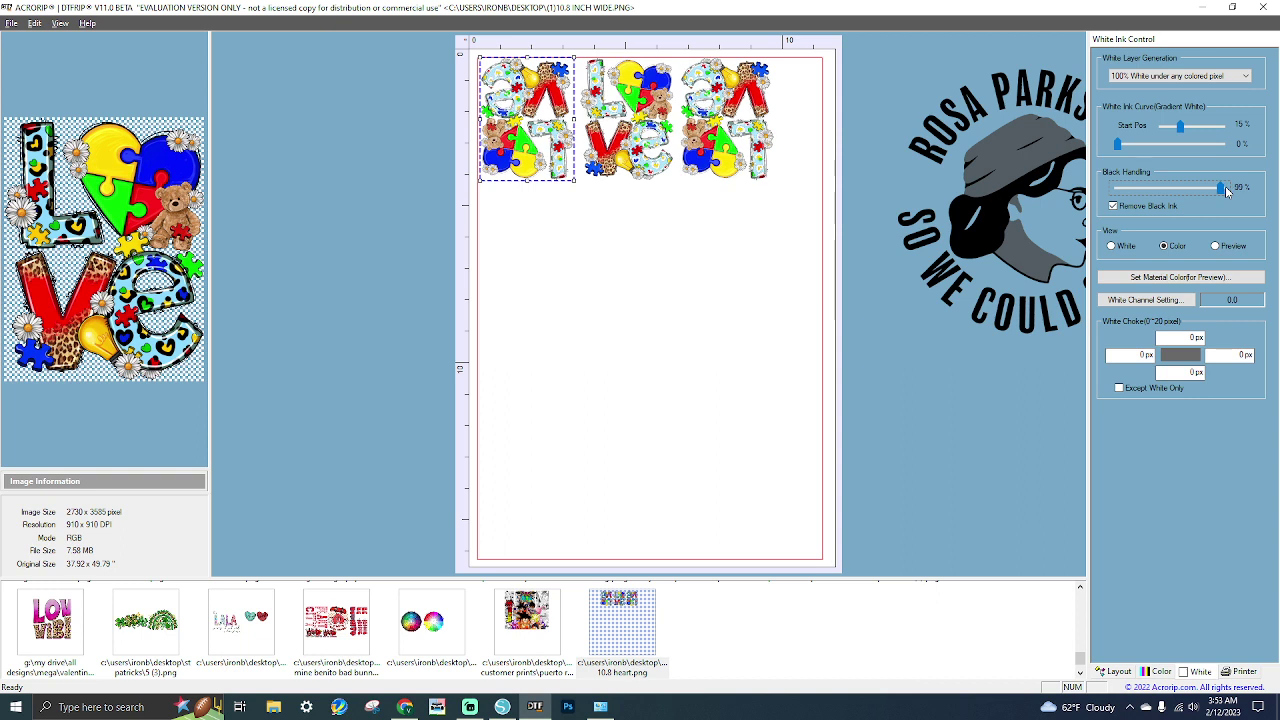
key("Left")
key("Left")
key("Left")
key("Left")
key("Left")
key("Left")
key("Left")
key("Left")
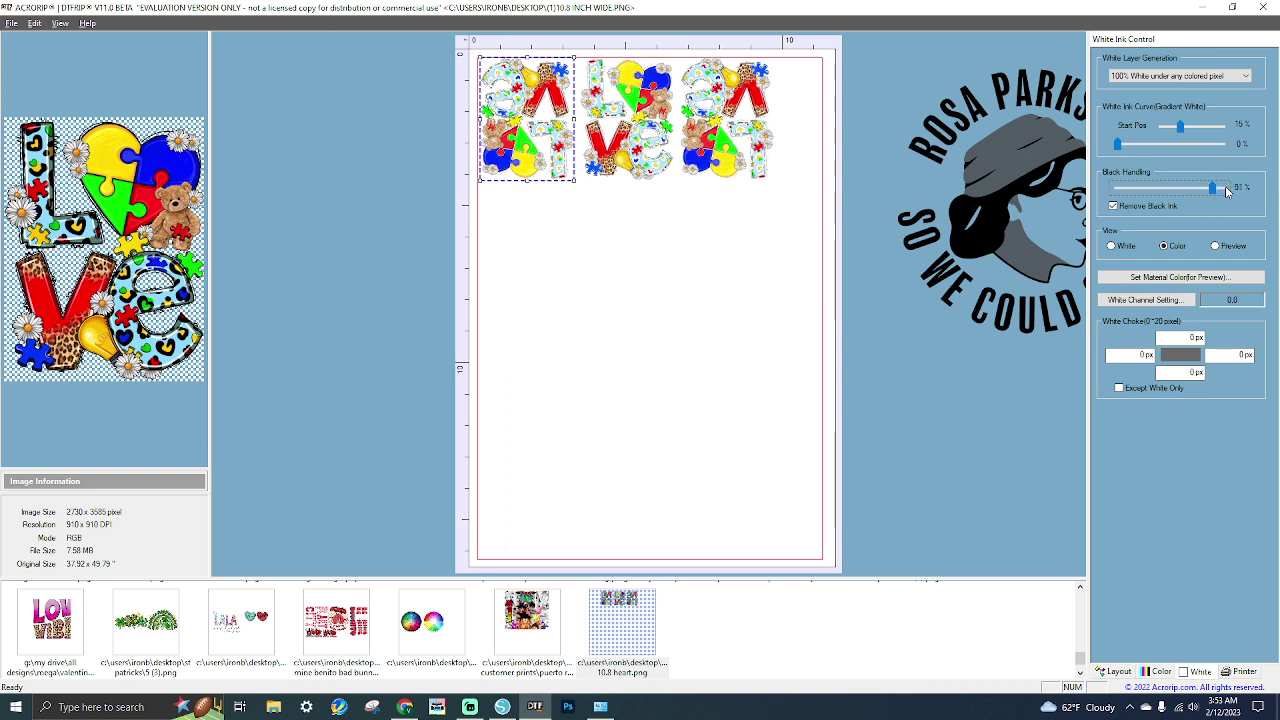
key("Left")
key("Left")
key("Left")
key("Left")
key("Left")
key("Left")
key("Left")
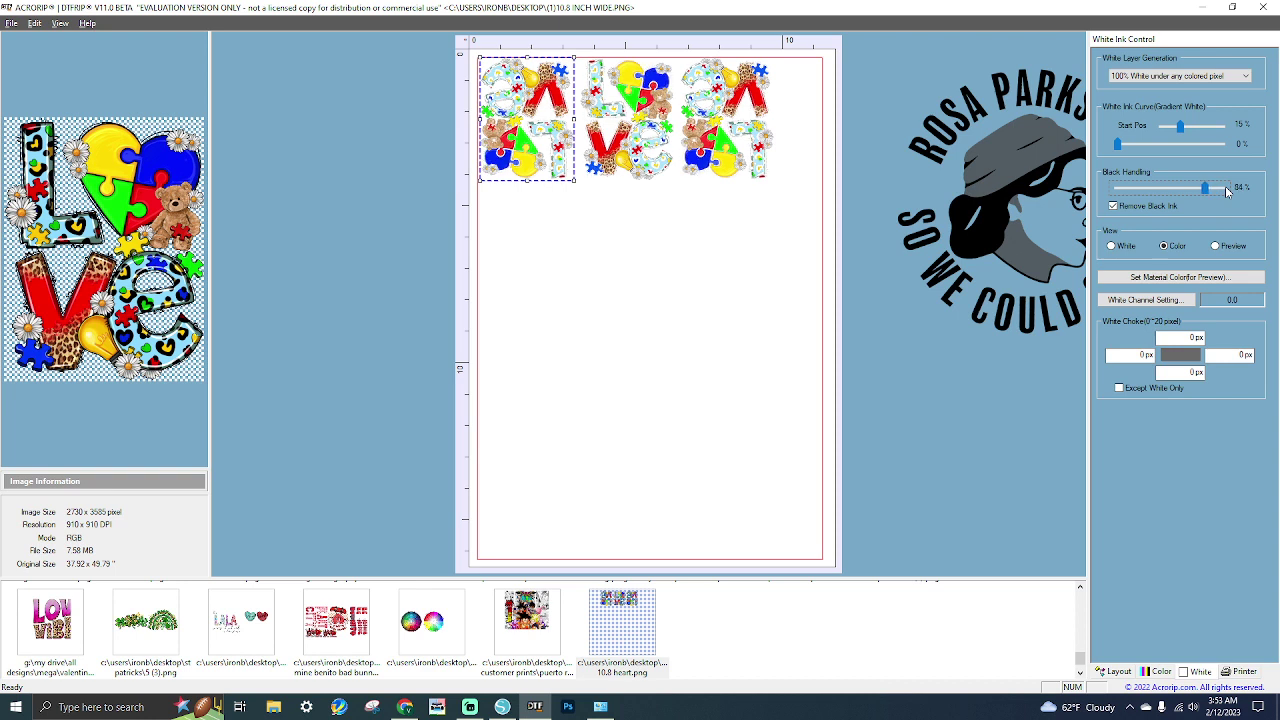
key("Left")
key("Left")
key("Left")
key("Left")
key("Left")
key("Left")
key("Left")
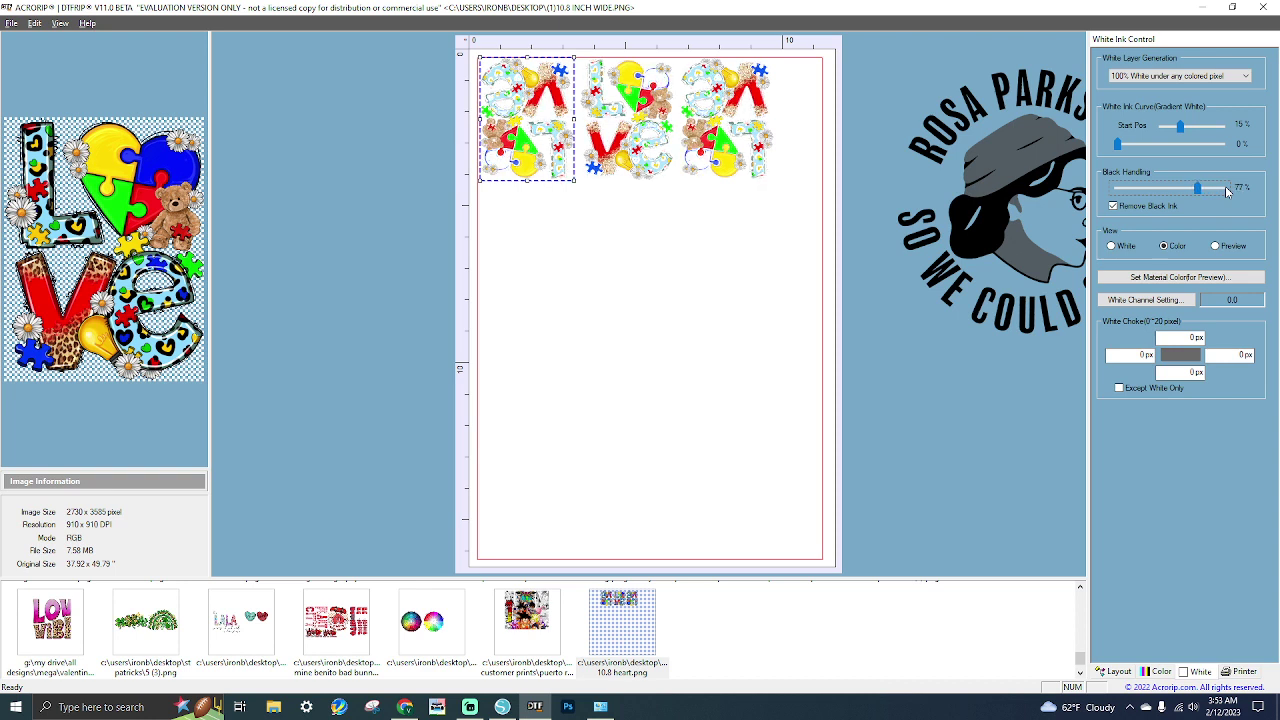
key("Left")
key("Left")
key("Left")
key("Left")
key("Left")
key("Left")
key("Left")
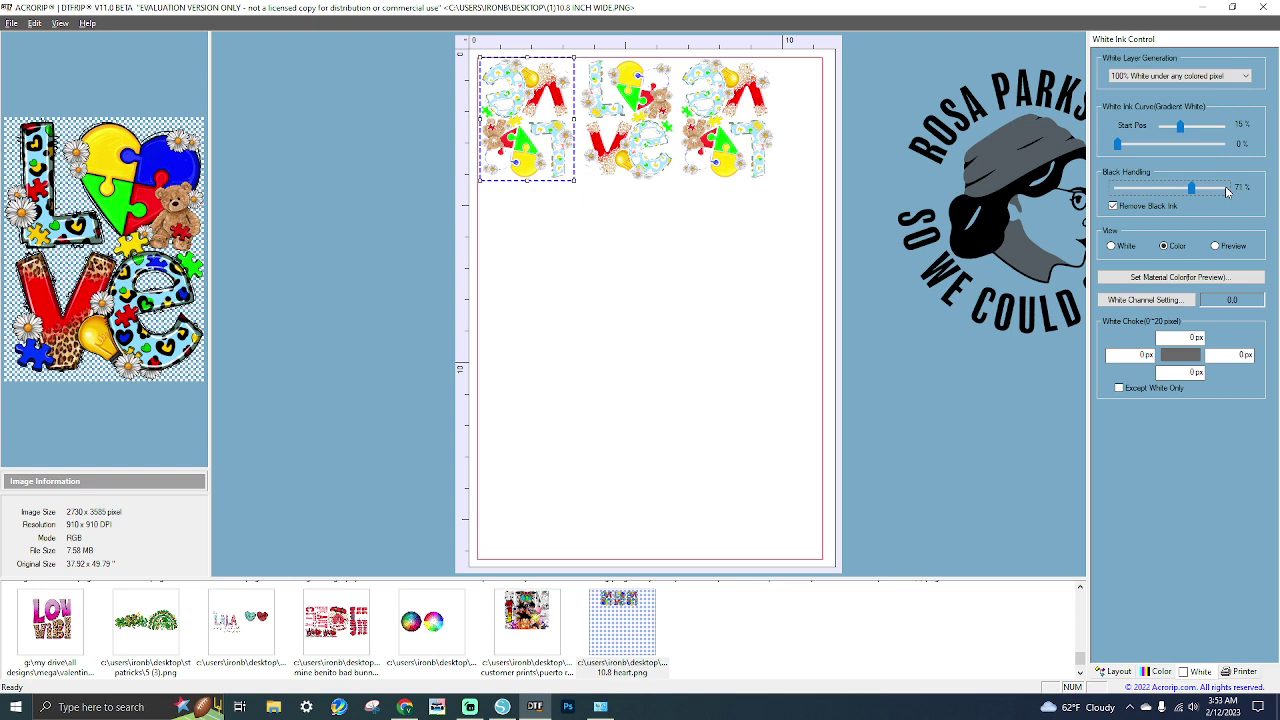
key("Left")
key("Left")
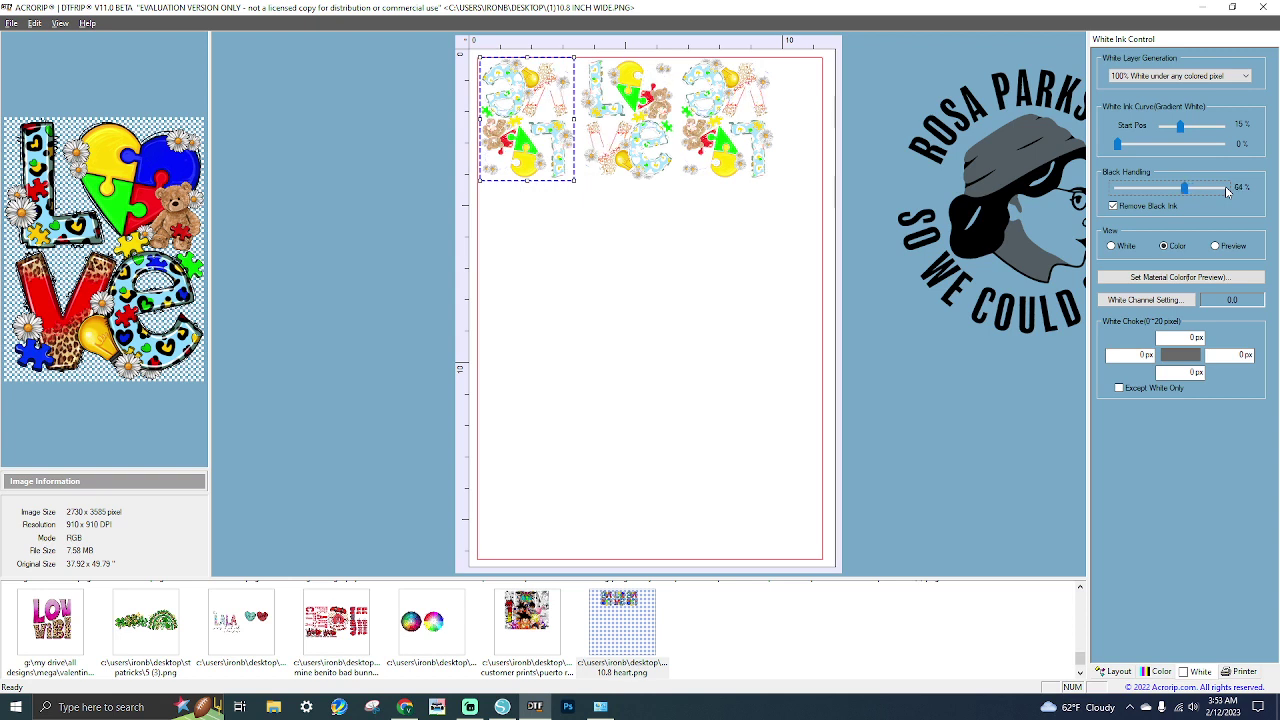
left_click_drag(1184, 188, 1222, 188)
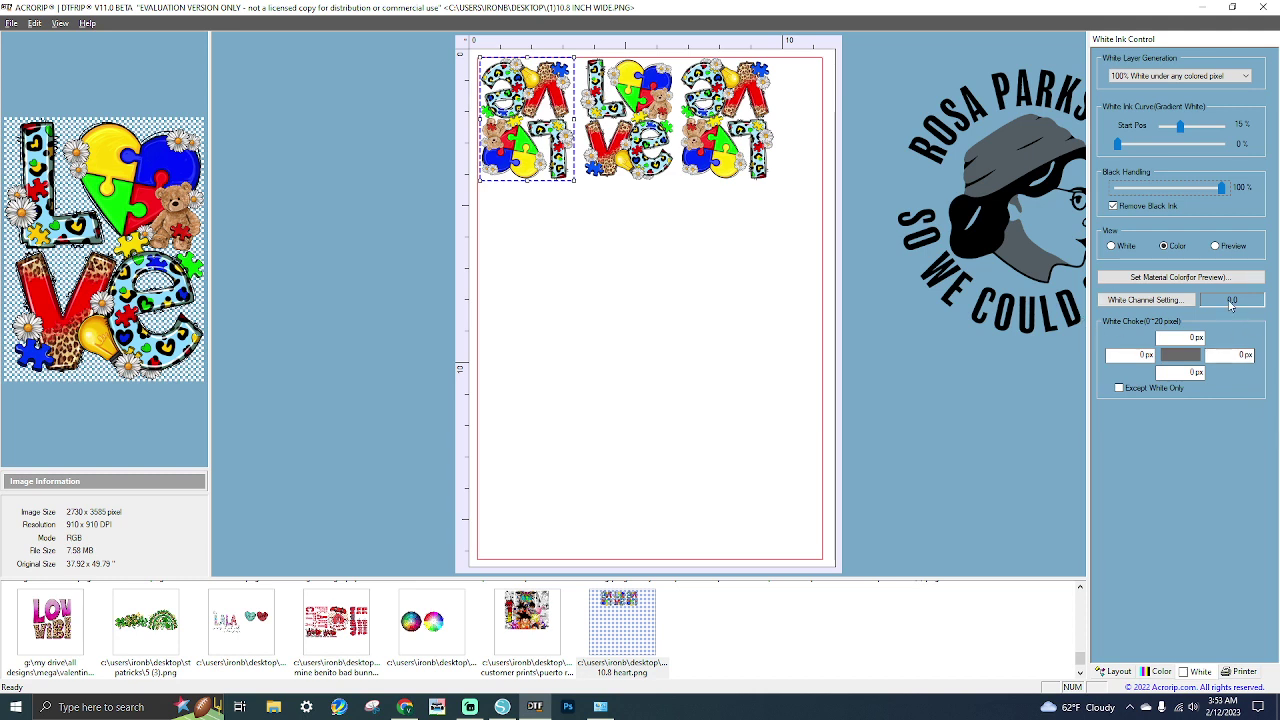
Try switching white channels 1 and 2 off and on in the white channel settings, and close the dialog.
left_click(1176, 304)
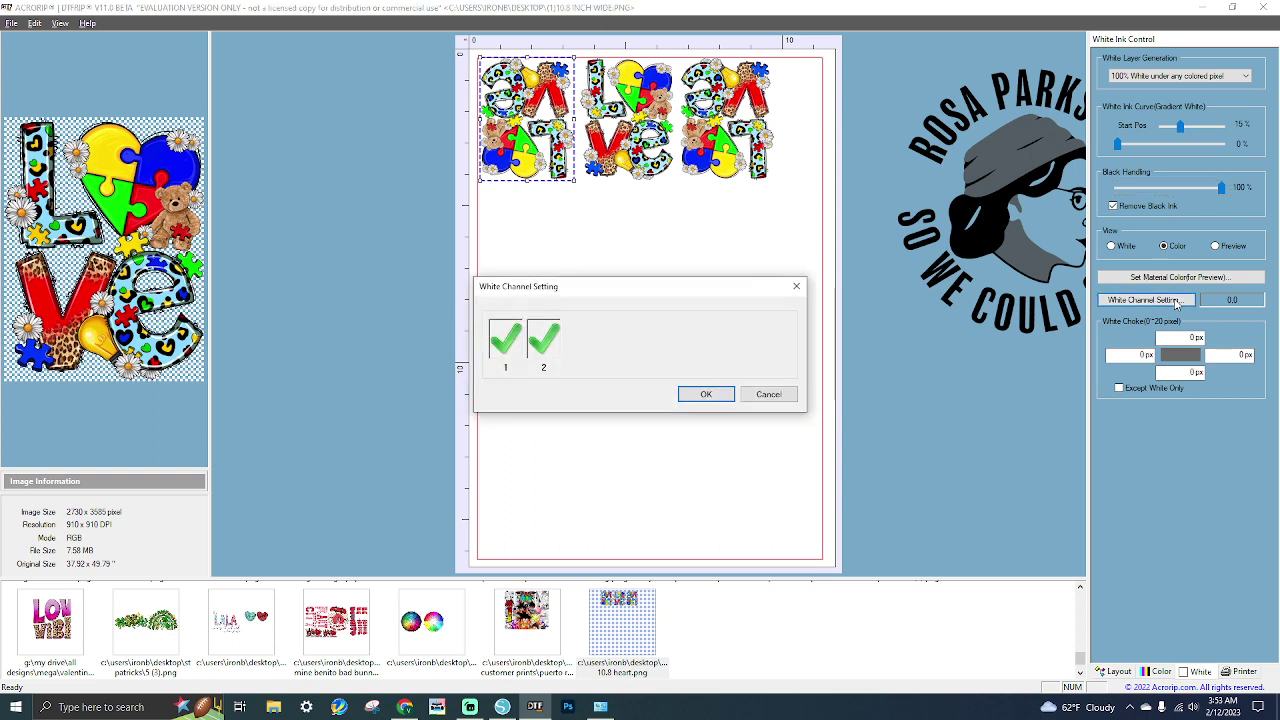
left_click(544, 339)
left_click(544, 339)
left_click(505, 340)
left_click(544, 339)
left_click(507, 344)
left_click(544, 339)
left_click(724, 396)
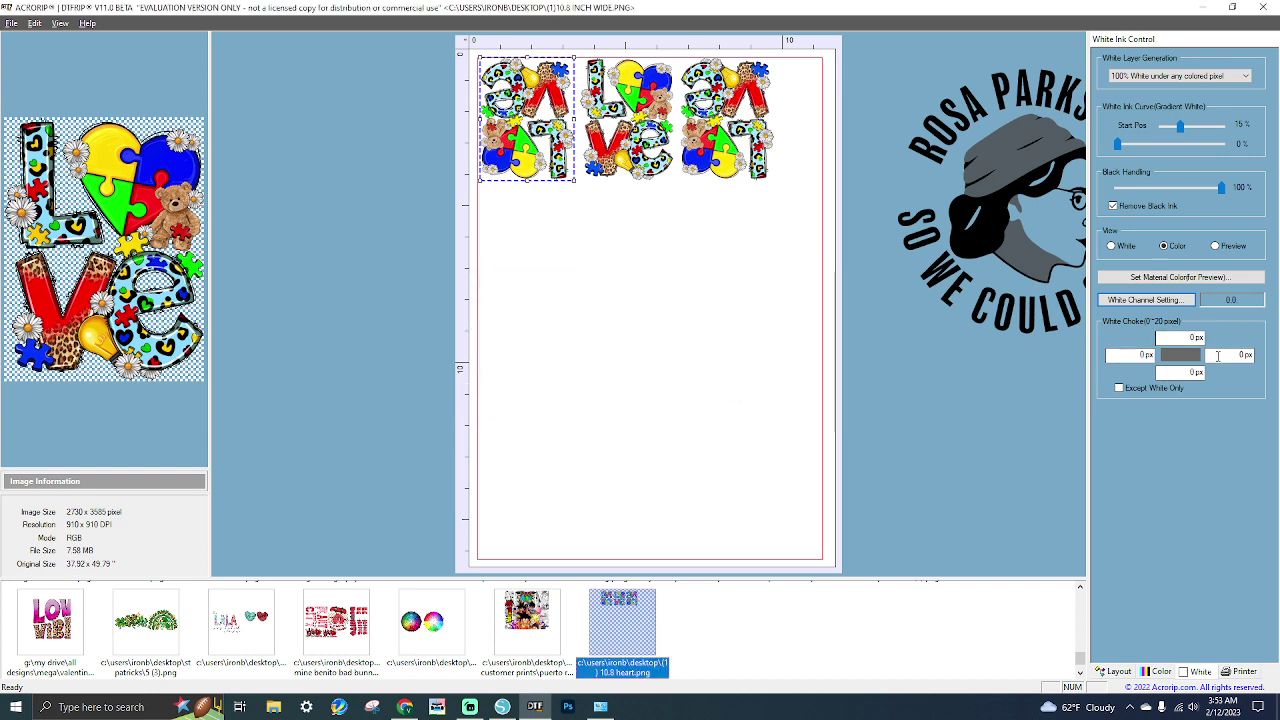
Set the material color for the preview to orange from the basic colors and switch to the Preview view.
left_click(1200, 279)
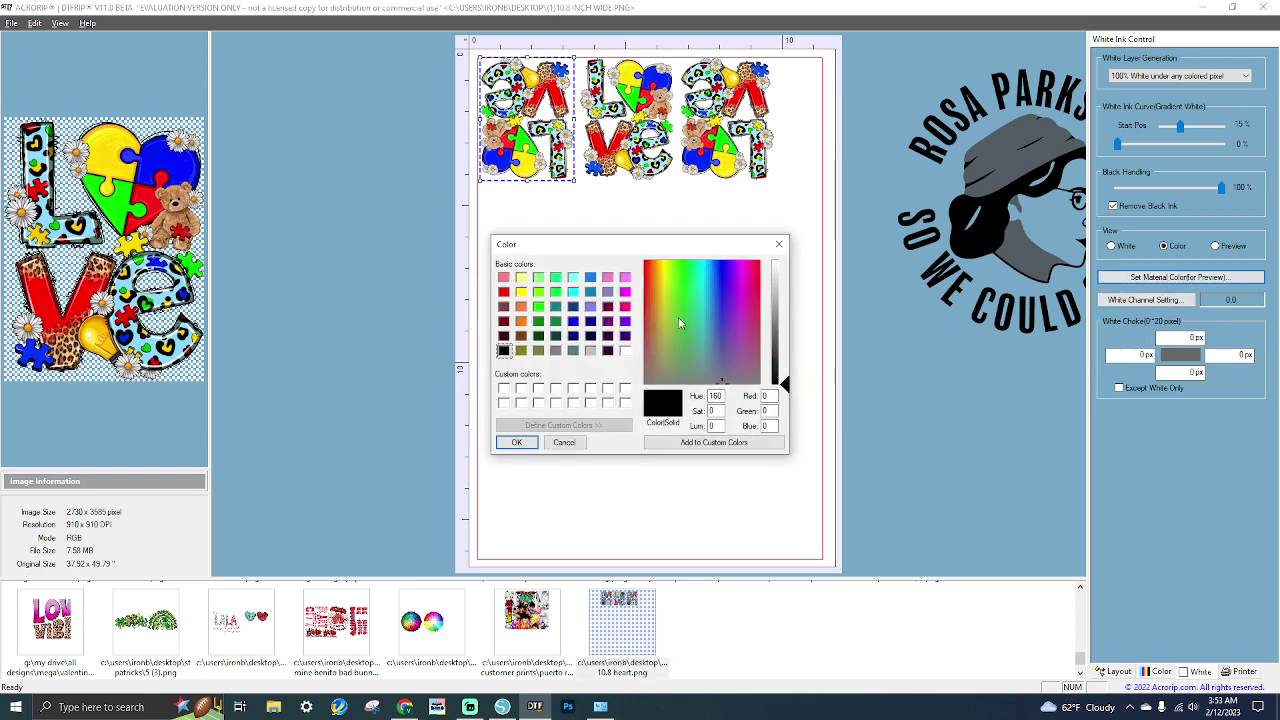
left_click(521, 321)
left_click(516, 442)
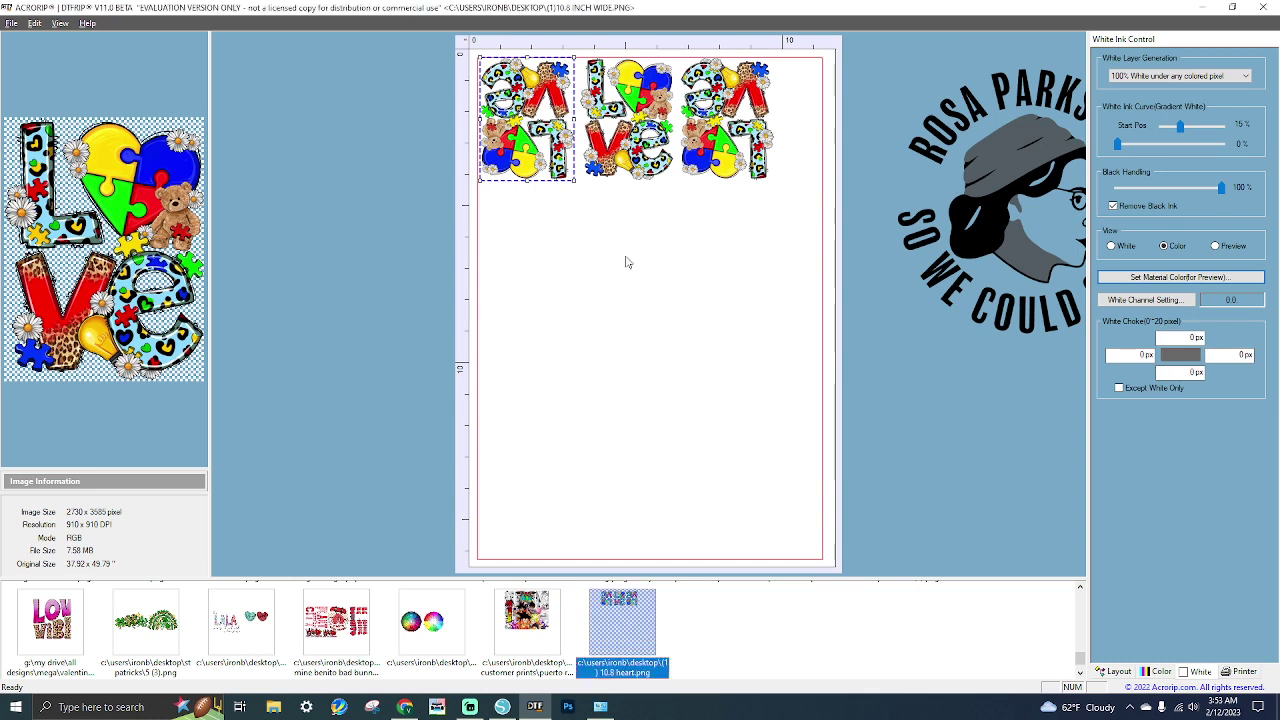
left_click(1215, 246)
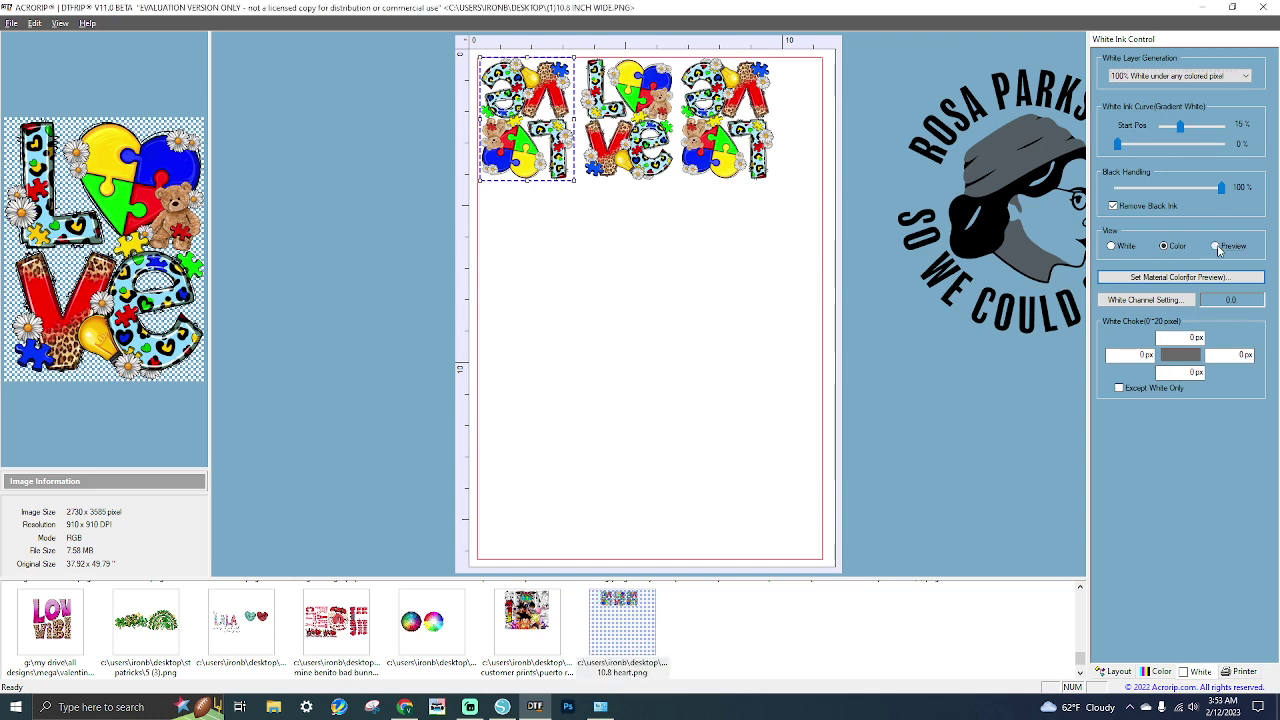
Set the material color for the preview to black from the basic colors.
left_click(1160, 277)
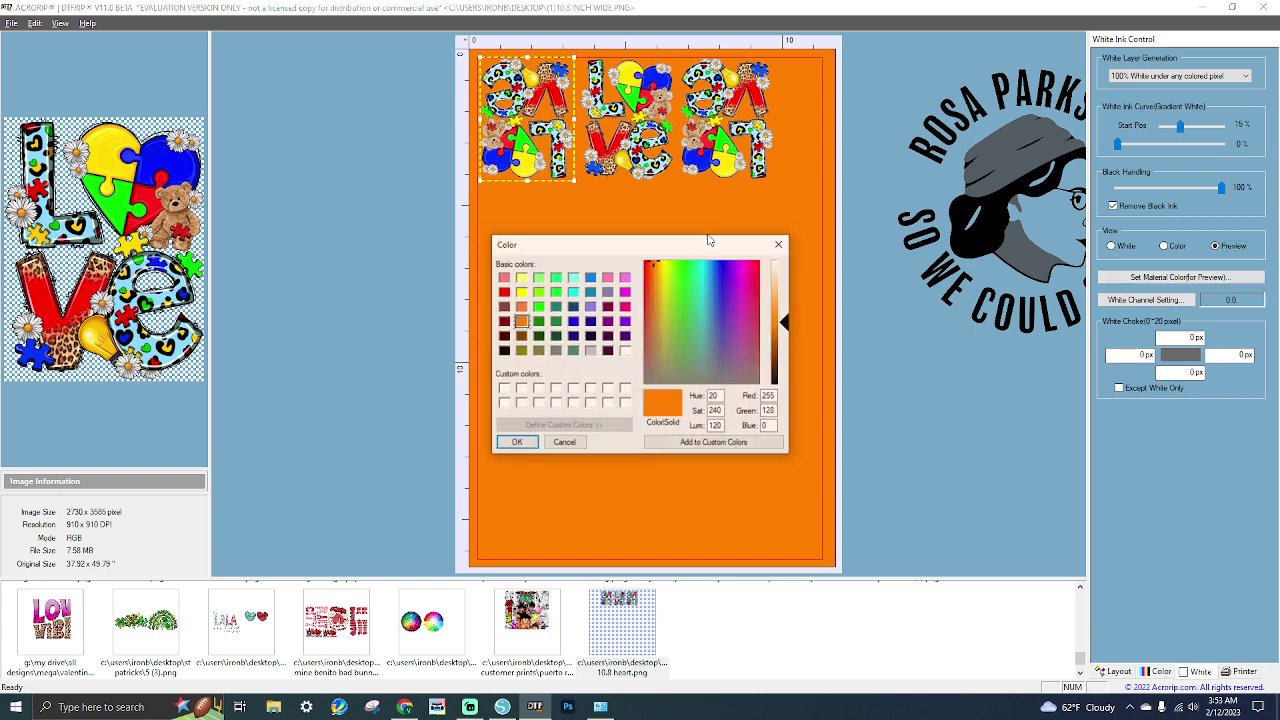
left_click(503, 350)
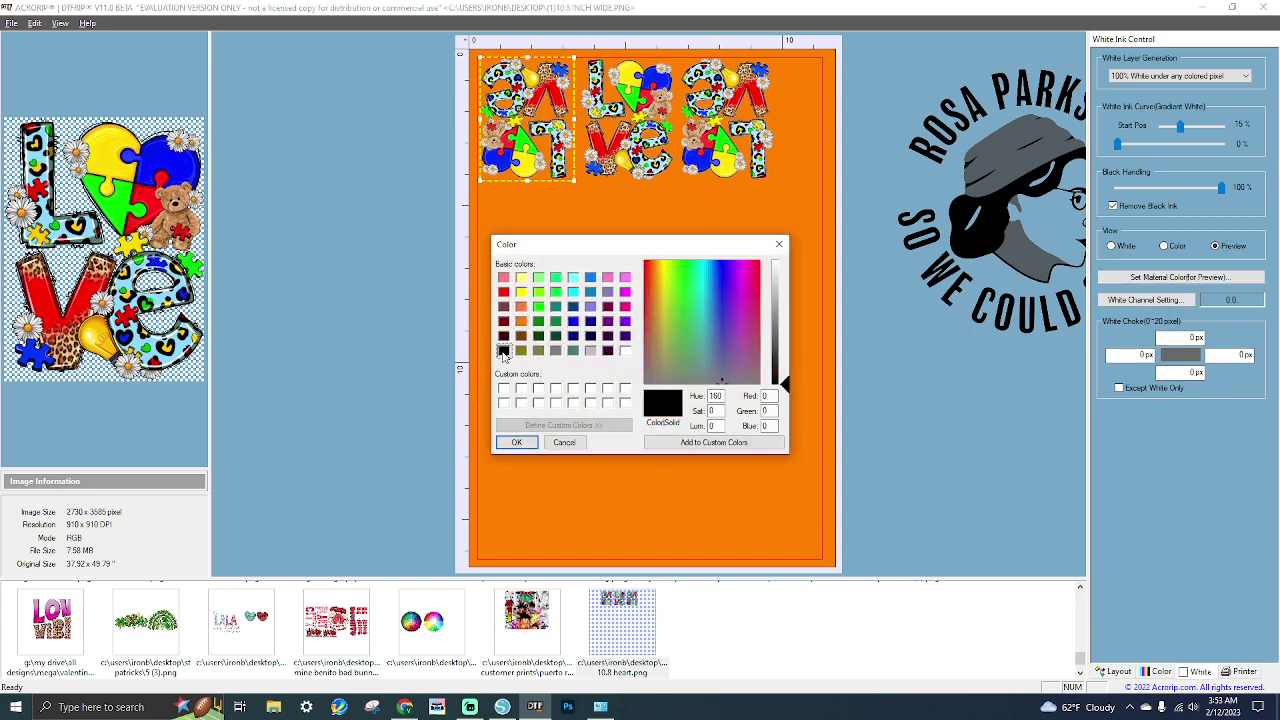
left_click(525, 444)
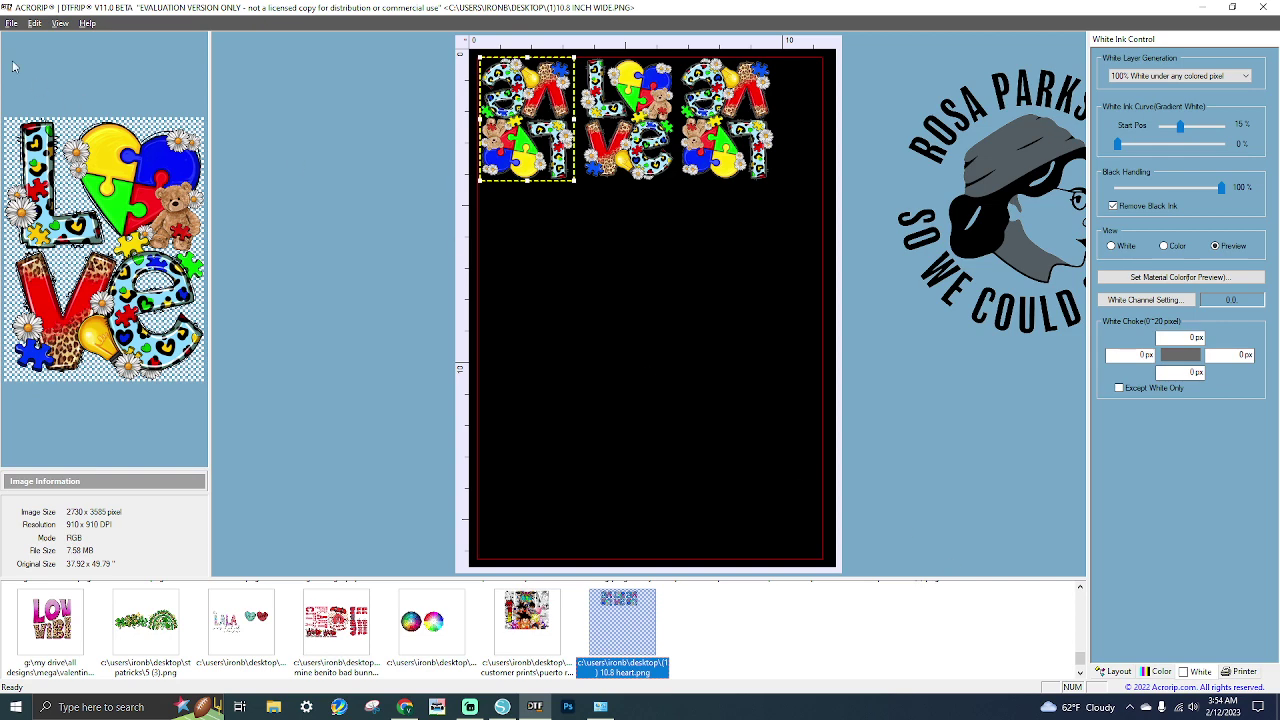
Open the print settings, try switching WHITE+COLOR off and on again, and close them without printing.
left_click(11, 23)
left_click(45, 206)
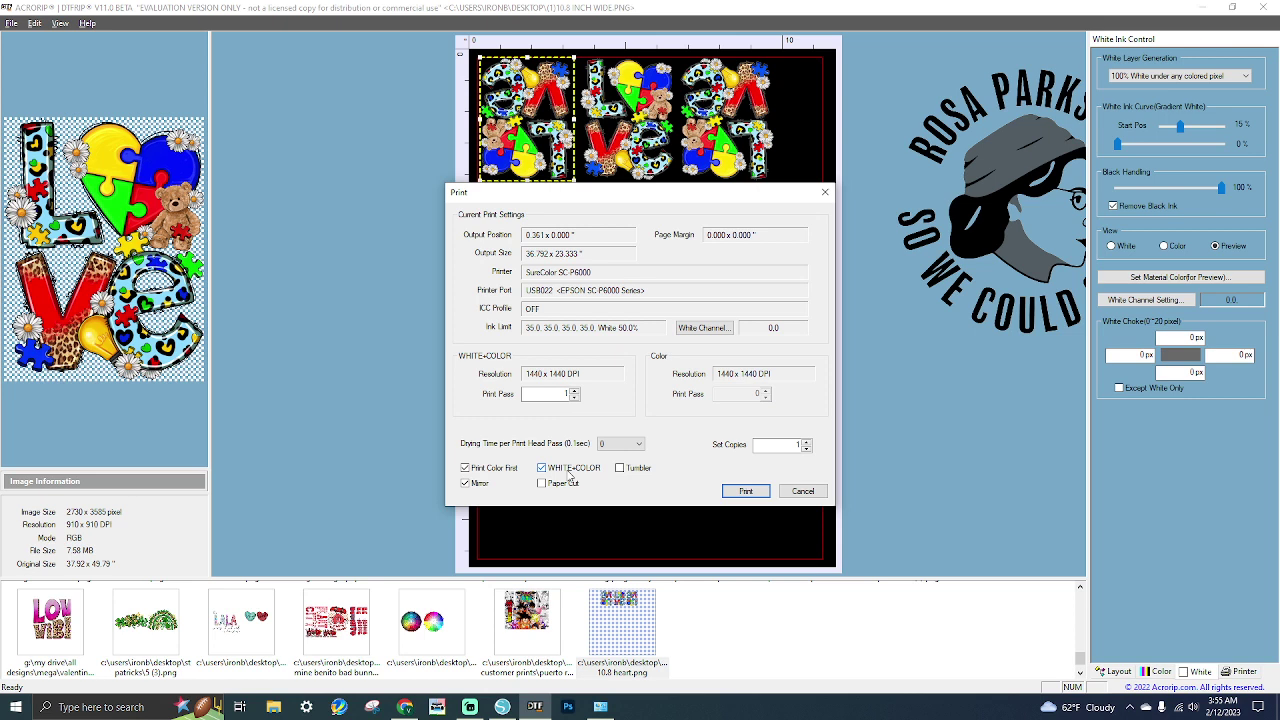
left_click(541, 468)
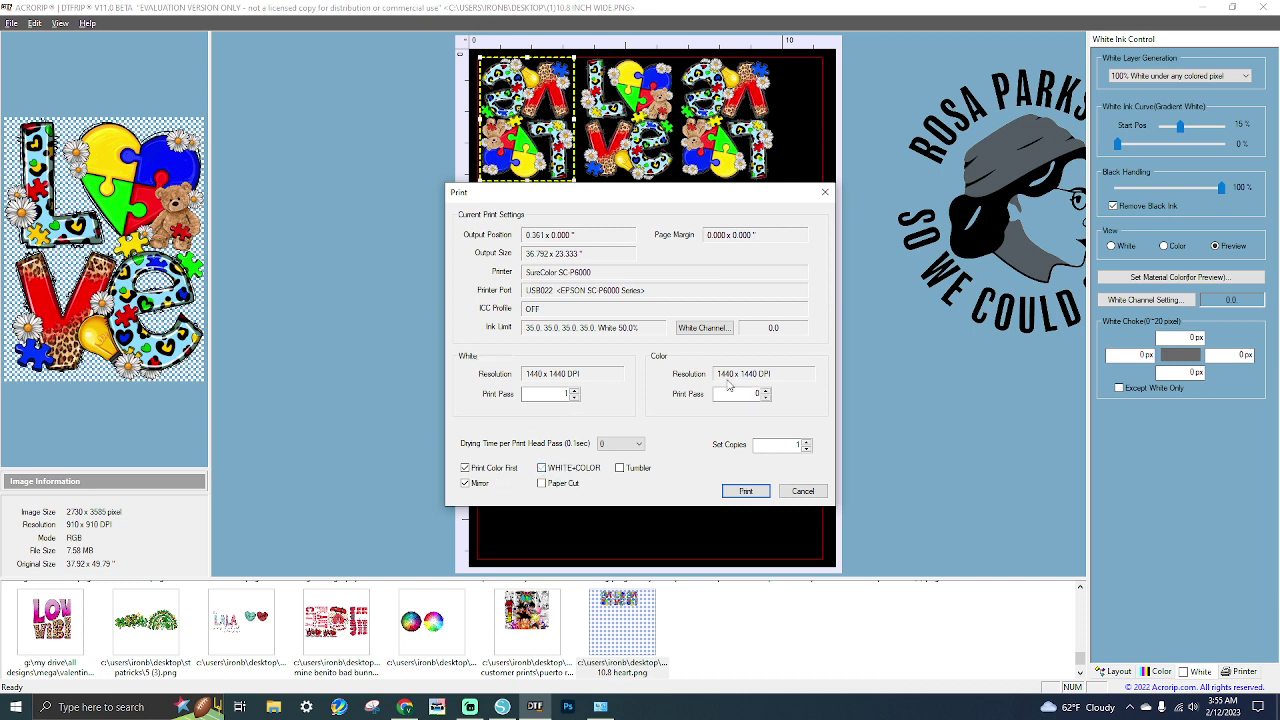
left_click(550, 466)
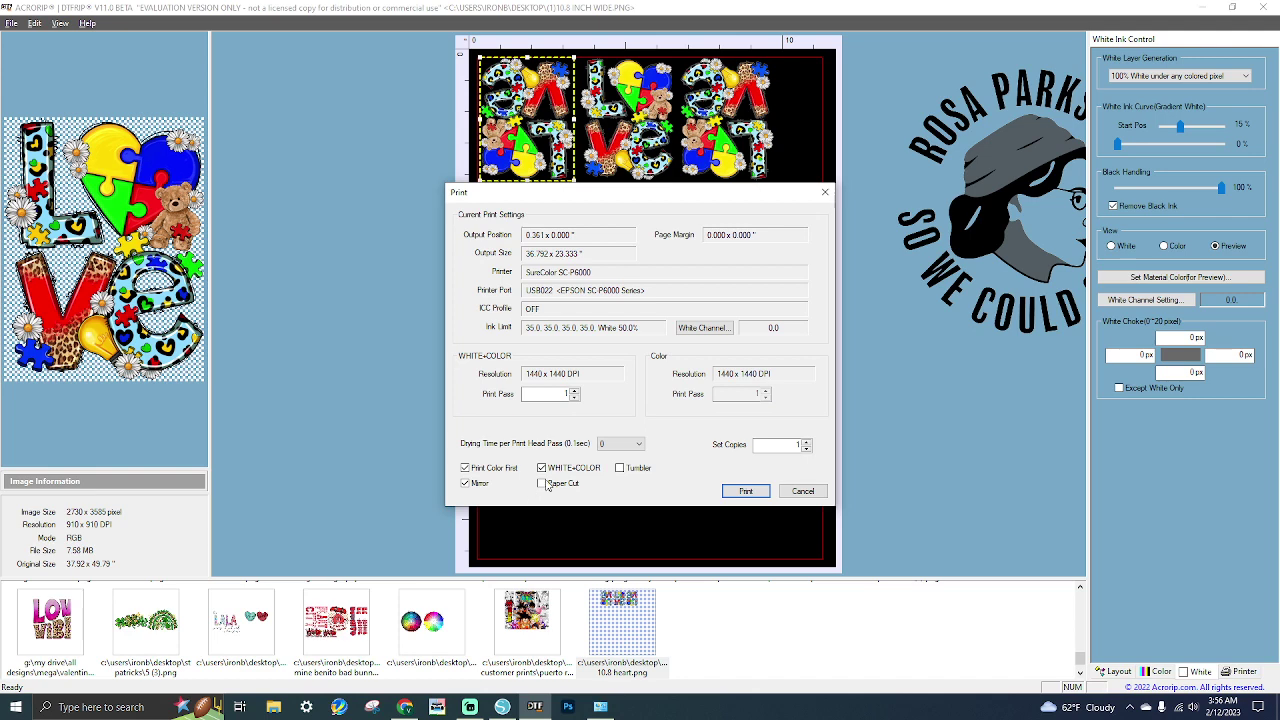
left_click(797, 490)
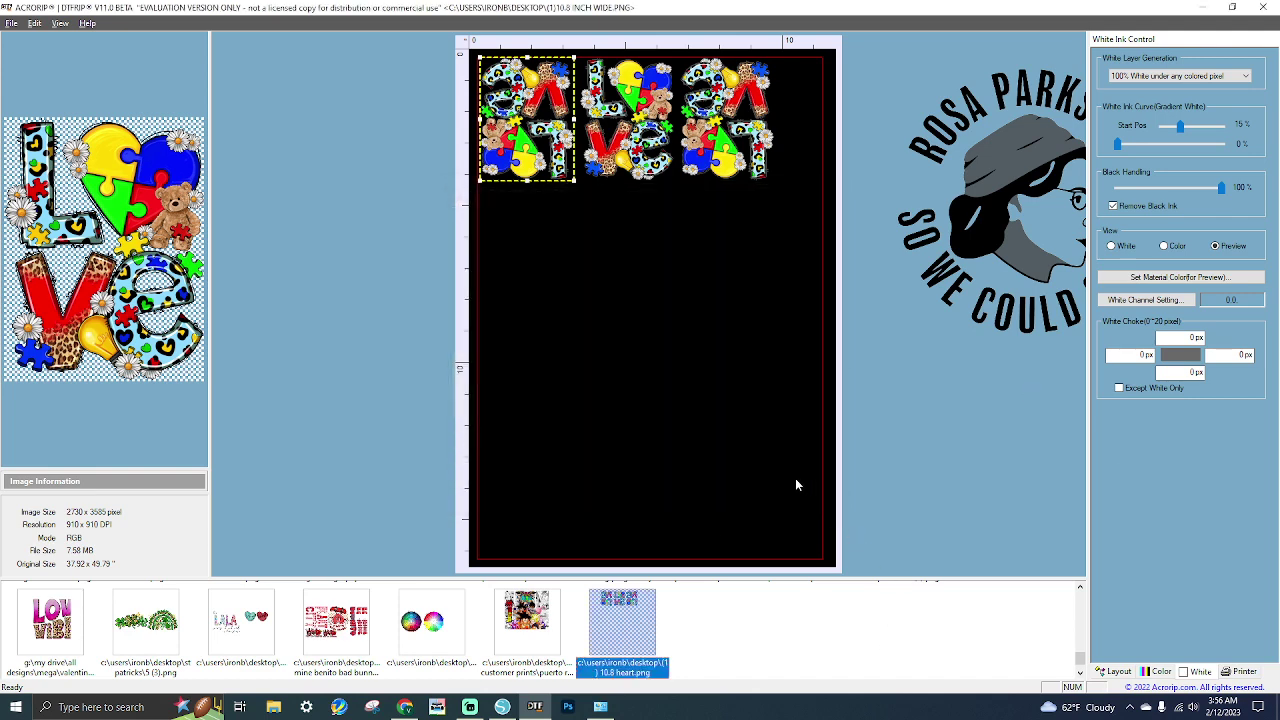
Set the repeat pattern of the selected image's layout to Normal.
left_click(1114, 672)
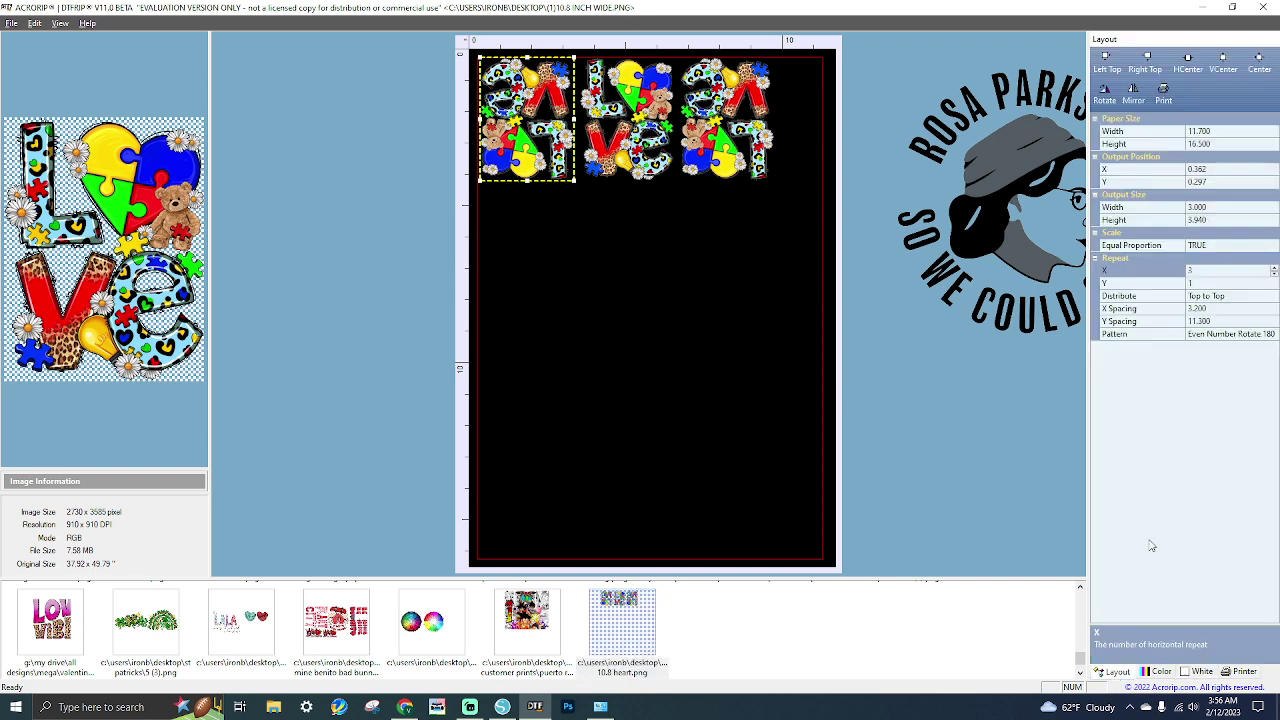
double_click(1208, 336)
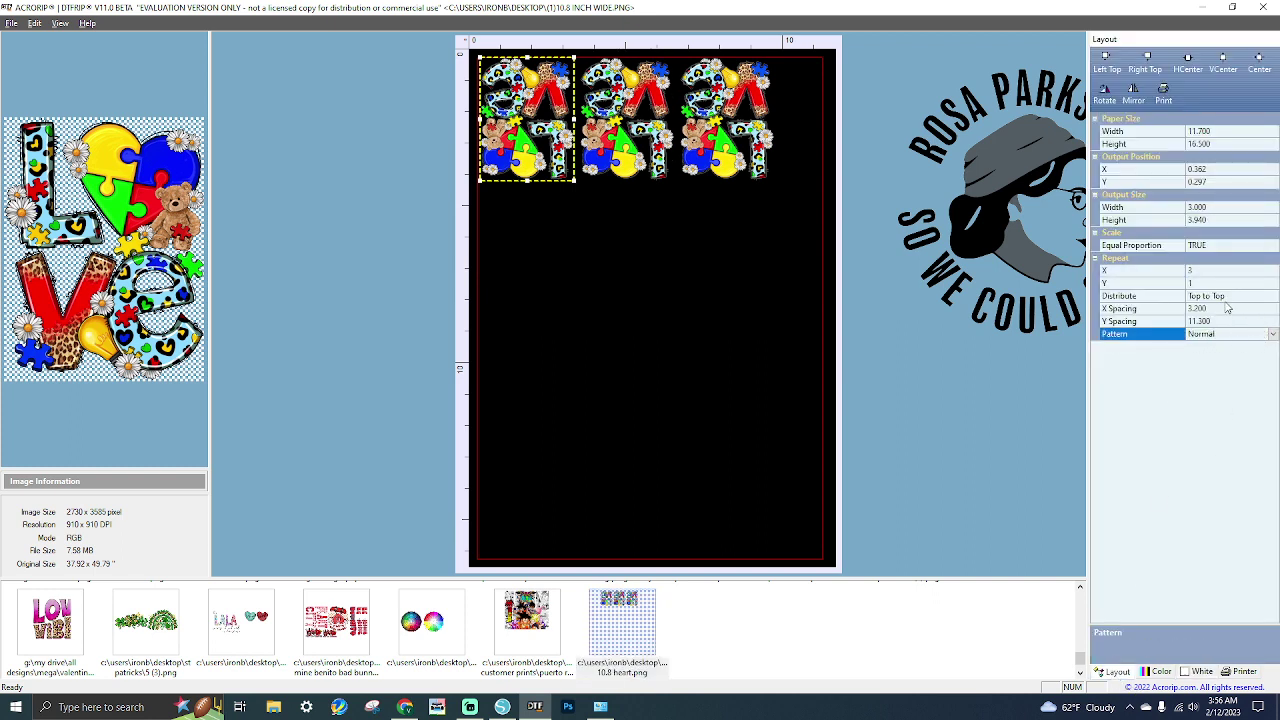
Revisit the color management and white ink settings, and reorder the settings pages so Printer comes directly after Layout.
left_click(1156, 672)
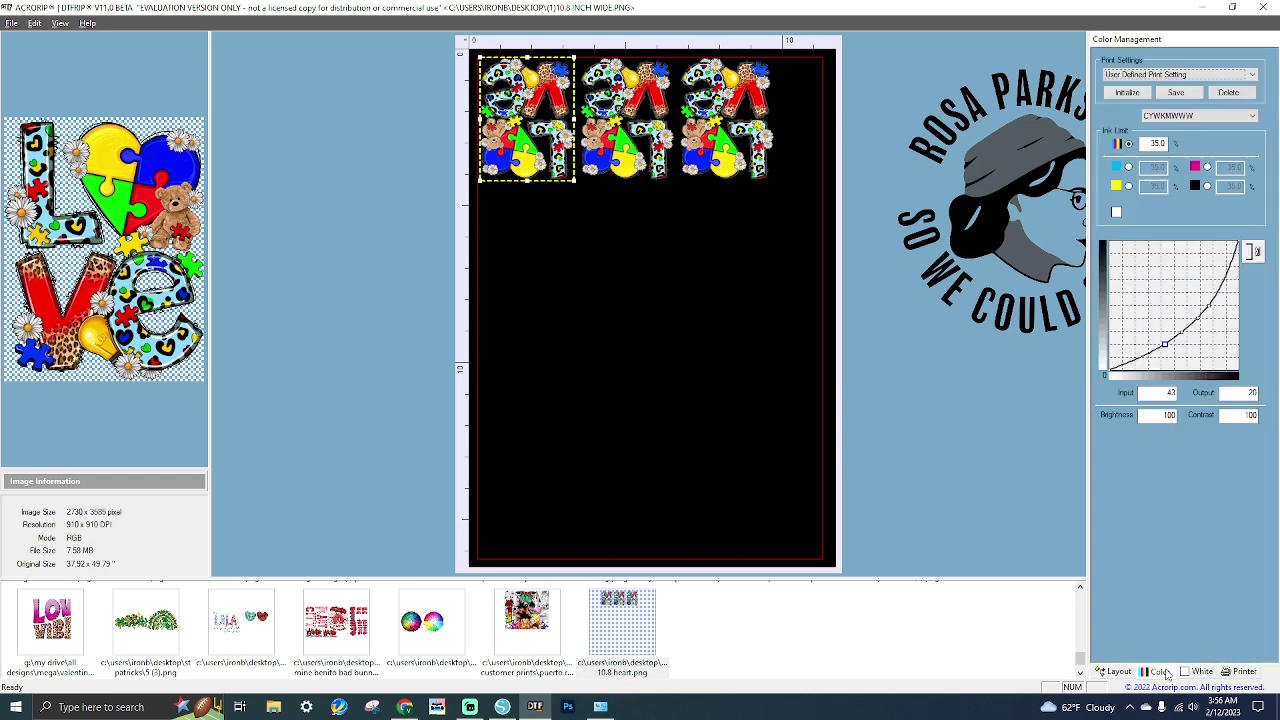
left_click(1196, 672)
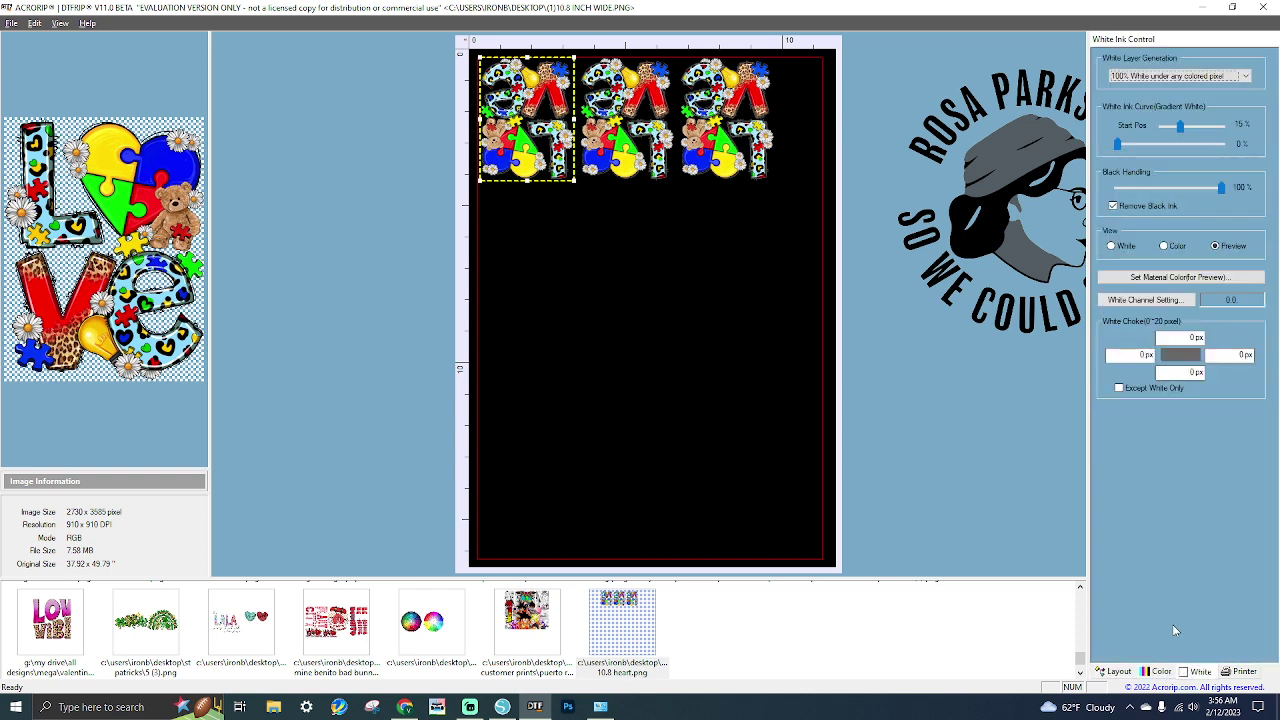
left_click(1236, 672)
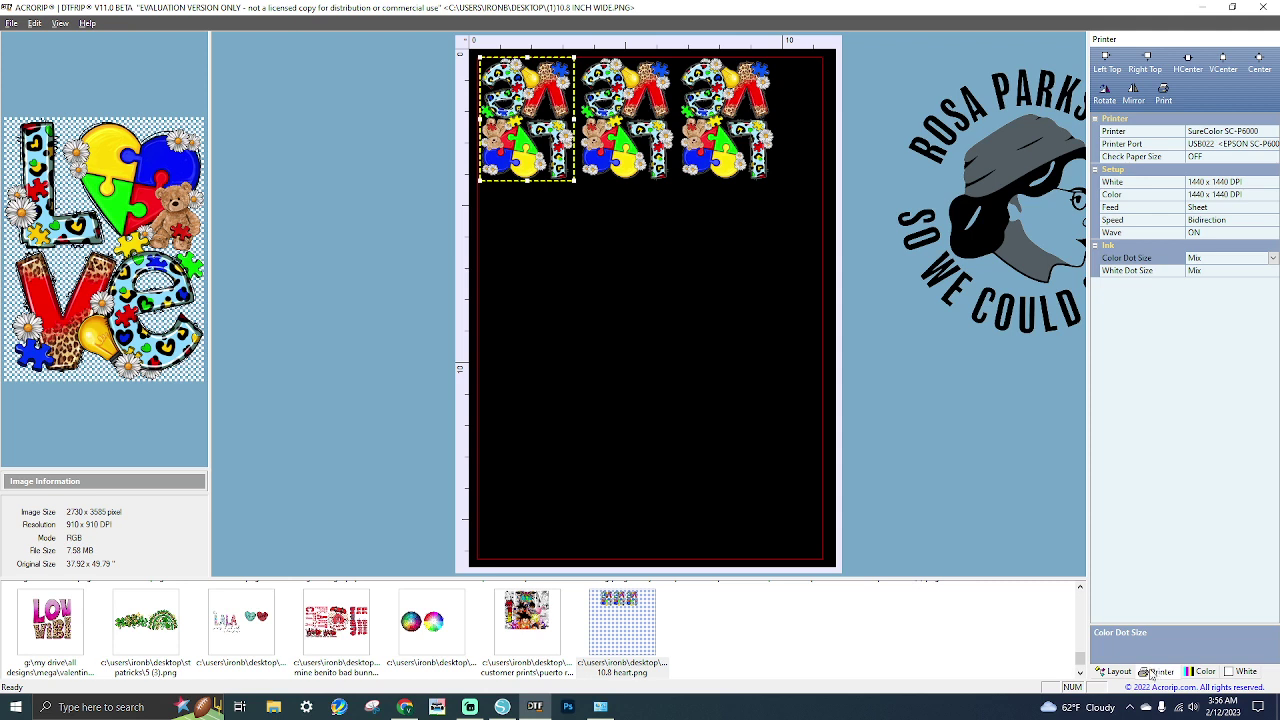
Check the available Color Dot Size options in the printer's ink settings, keeping Mix.
left_click(1245, 259)
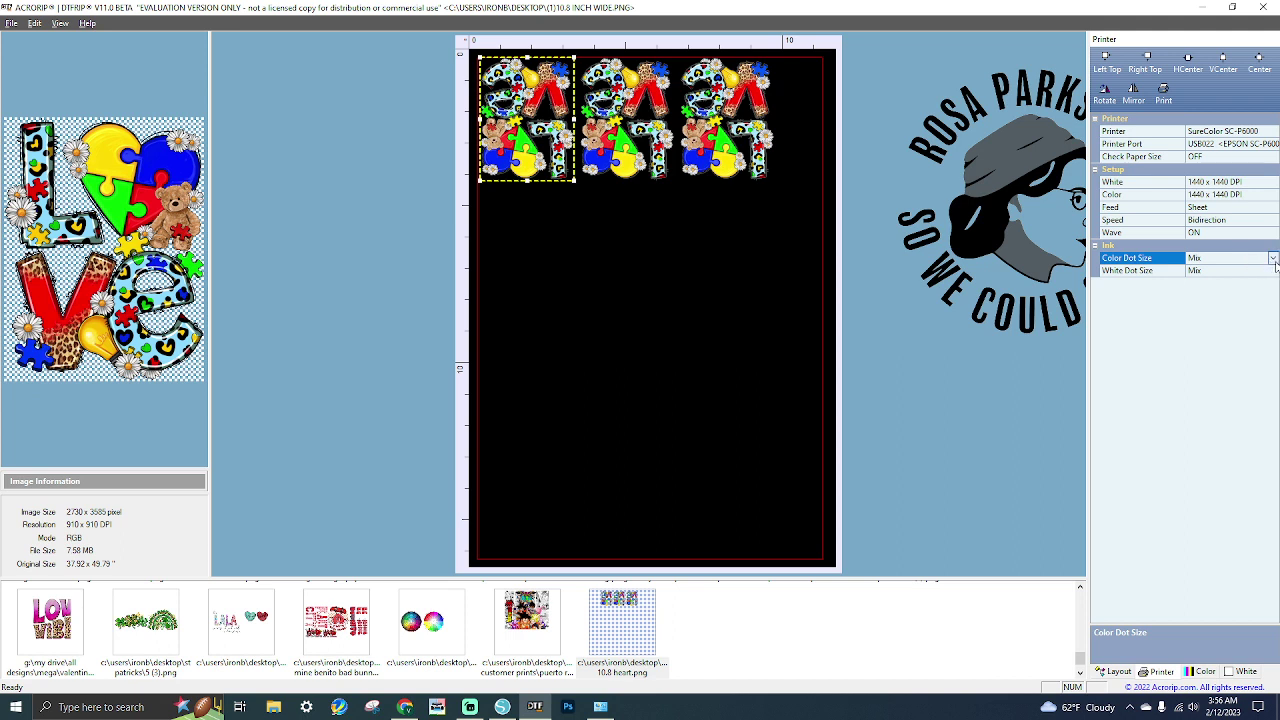
left_click(1273, 259)
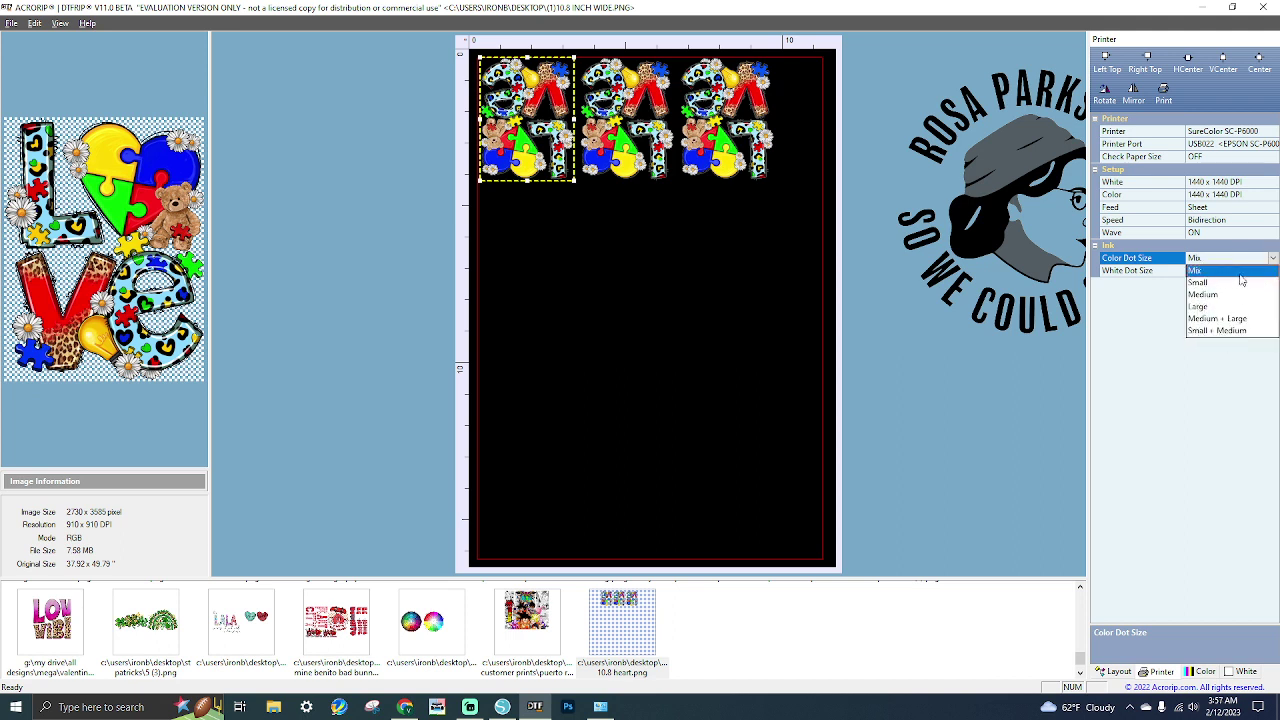
left_click(1273, 258)
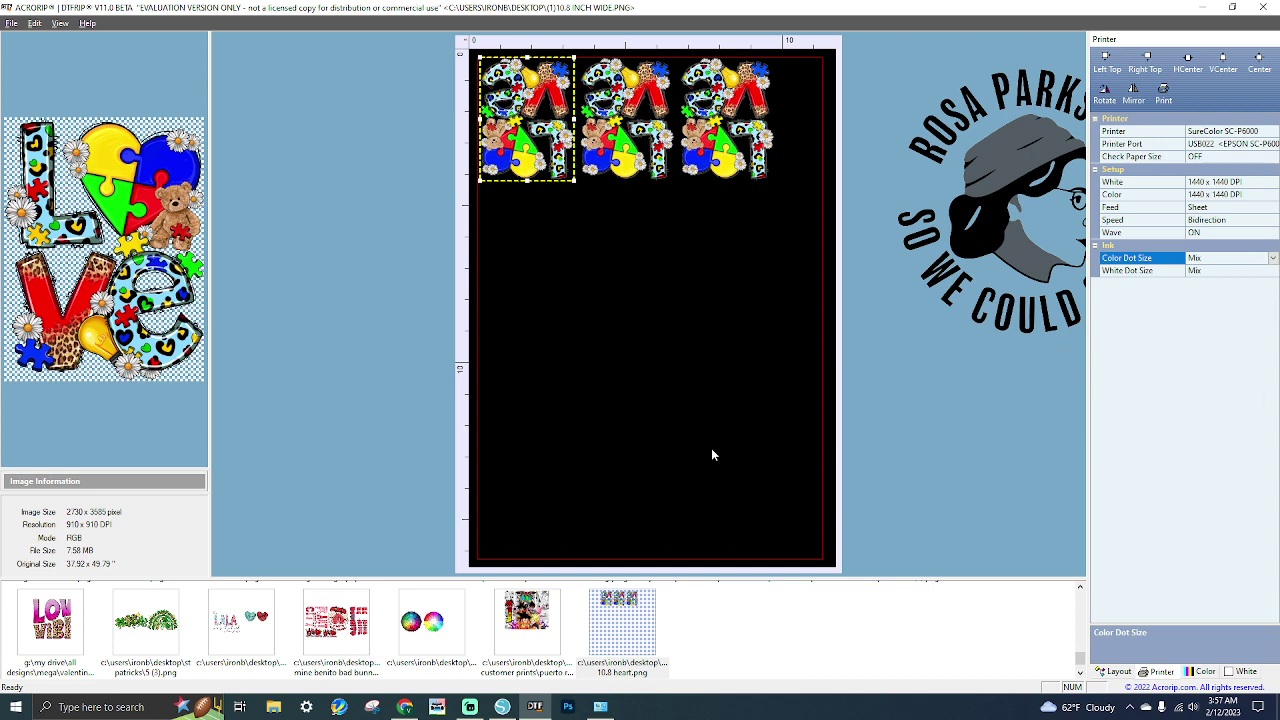
left_click(11, 23)
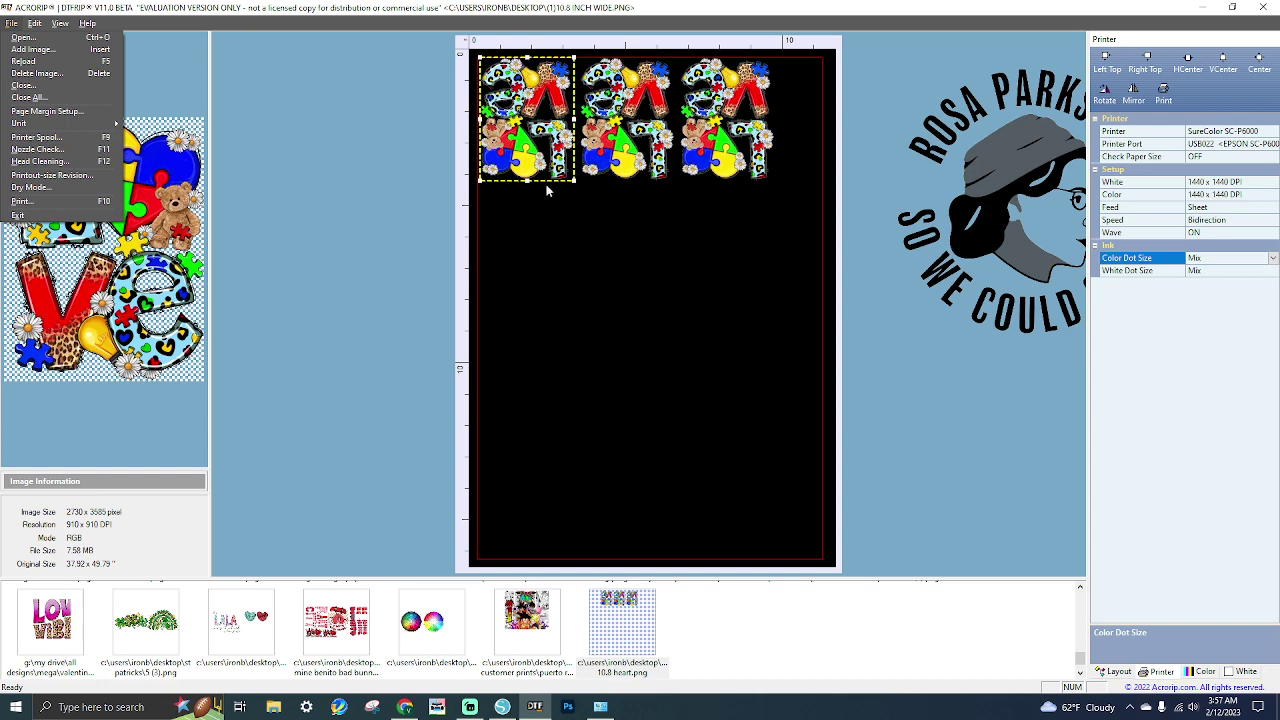
left_click(462, 711)
left_click(466, 708)
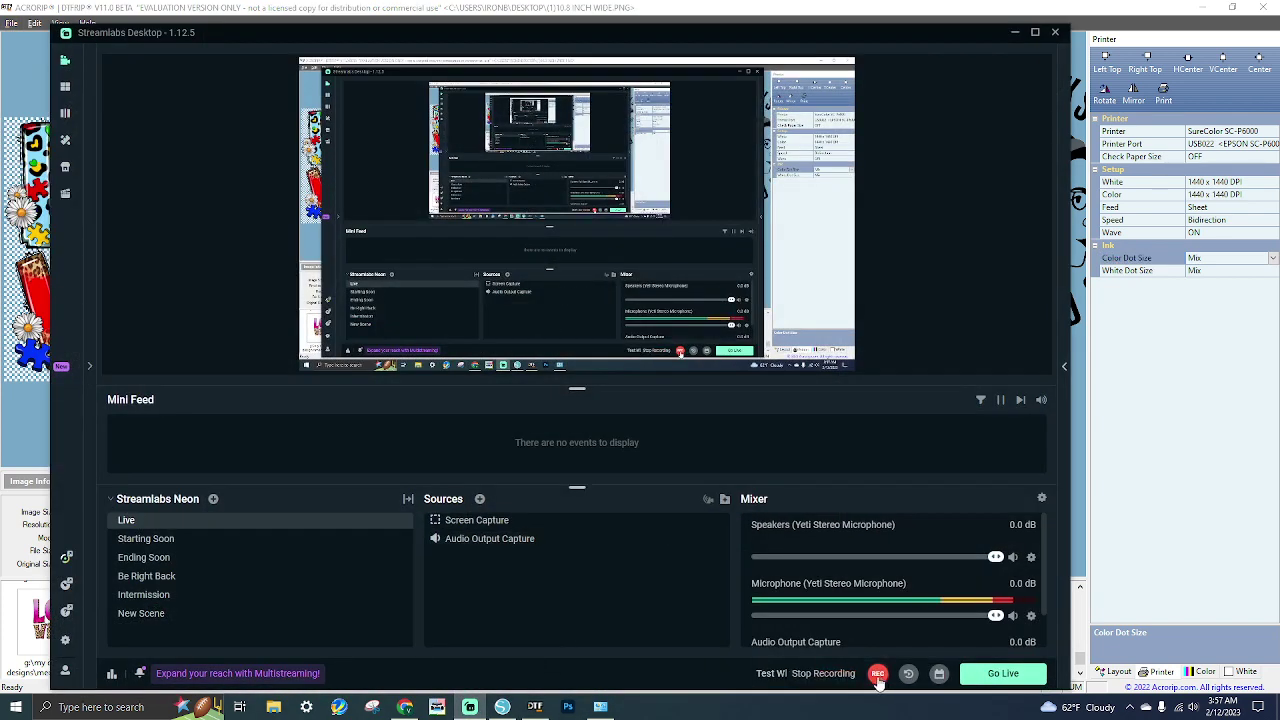